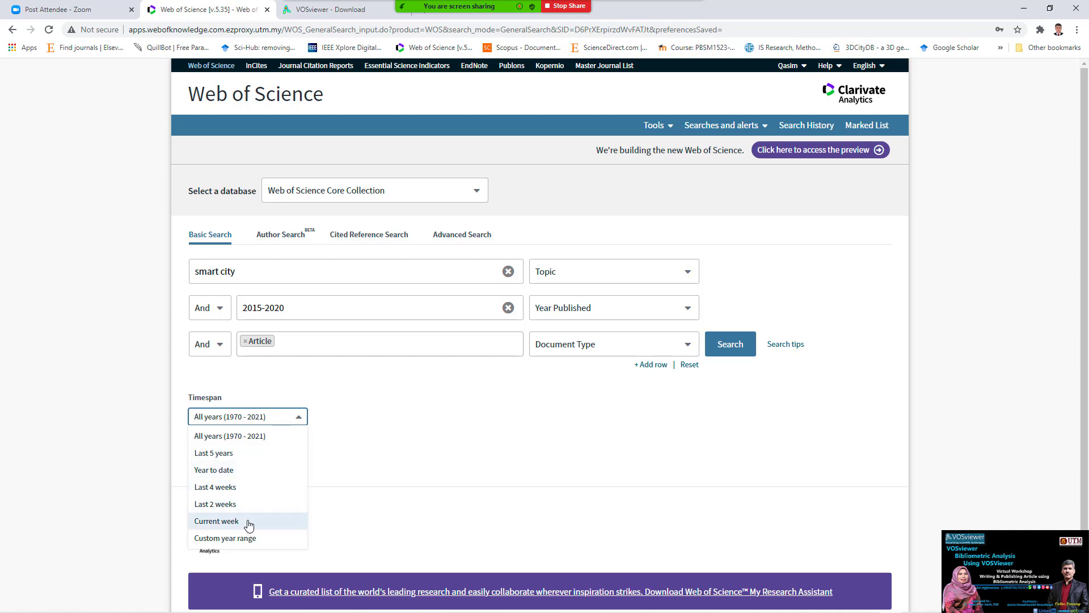
- Run the smart city article search for 2015–2020 and mark its 8,250 results
left_click(429, 457)
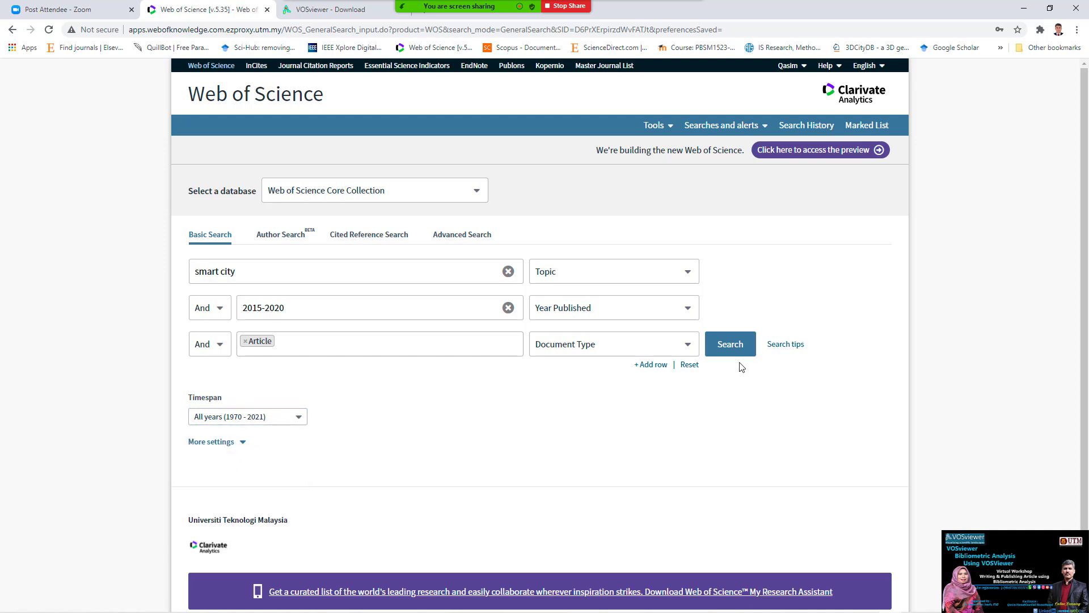
left_click(730, 343)
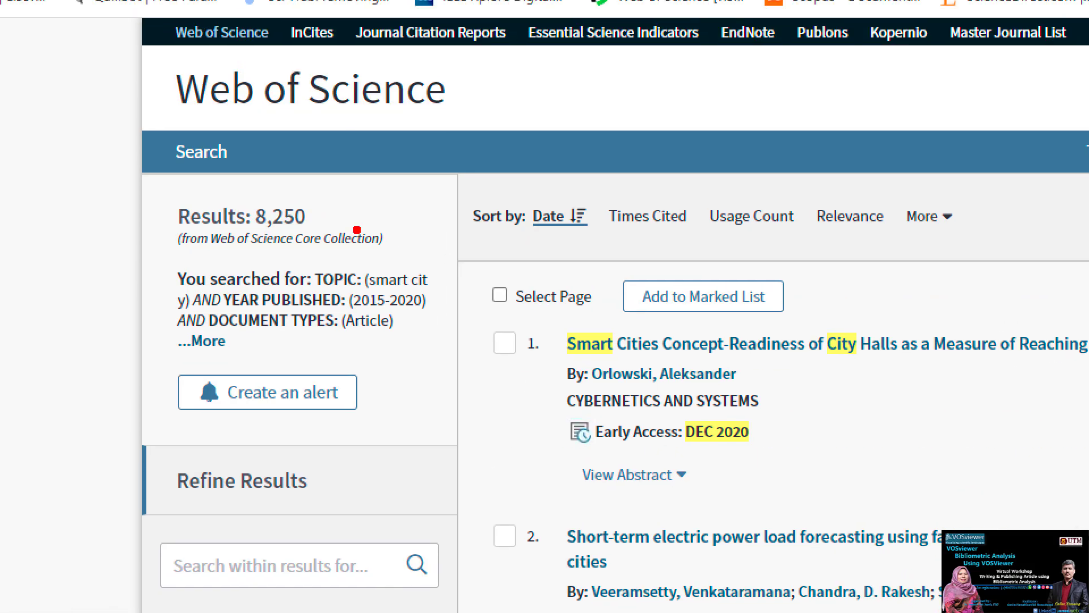
mouse_move(335, 226)
left_mouse_down()
mouse_move(270, 233)
mouse_move(256, 218)
mouse_move(289, 185)
mouse_move(324, 212)
mouse_move(321, 225)
left_mouse_up()
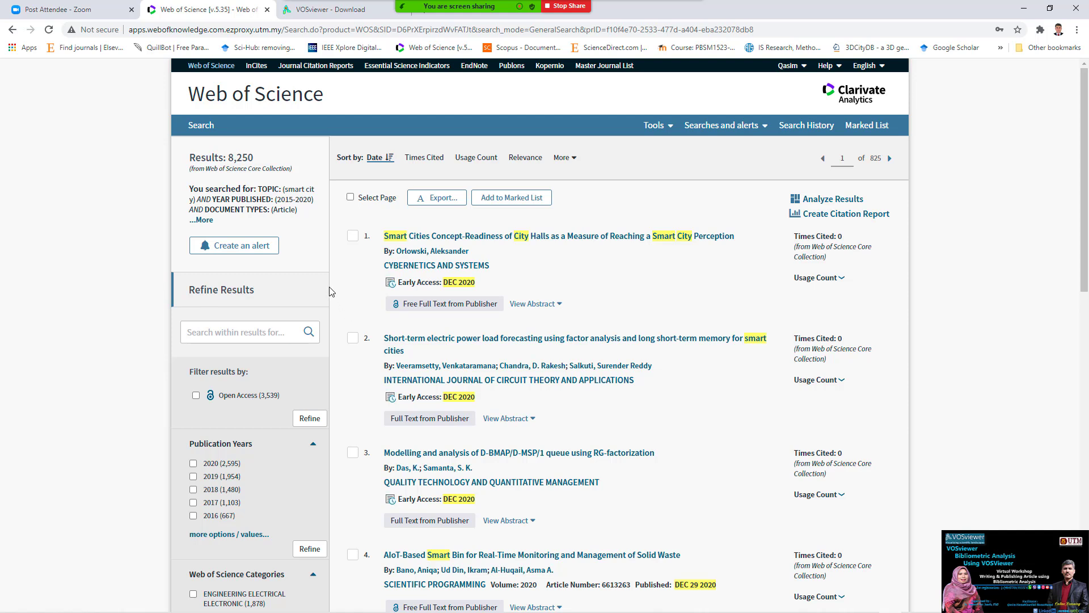
- Change the timespan to Last 5 years and rerun the search, giving 7,132 records
left_click(197, 125)
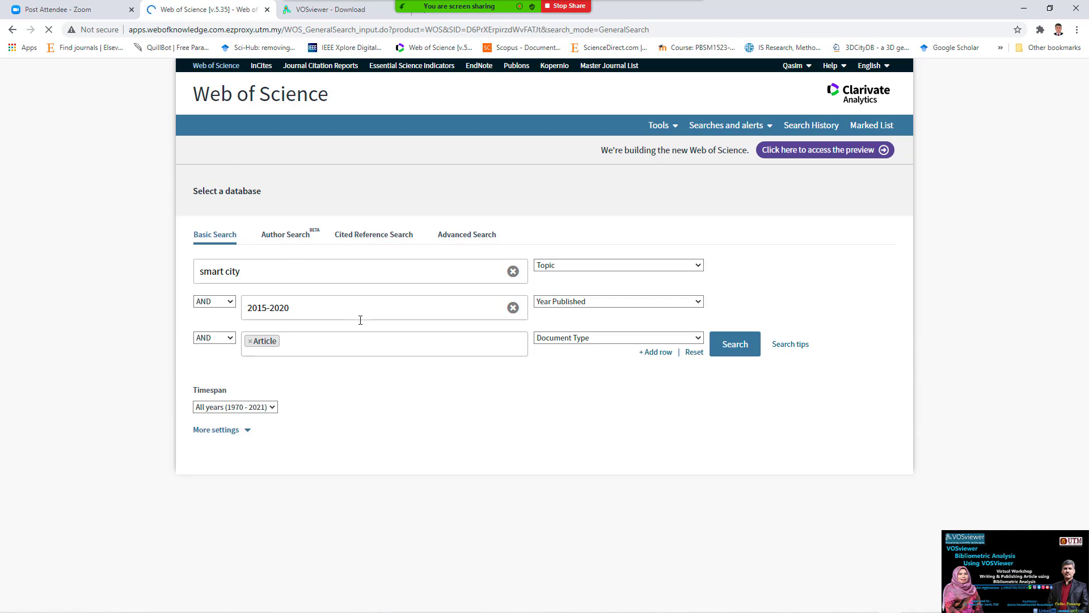
left_click(300, 306)
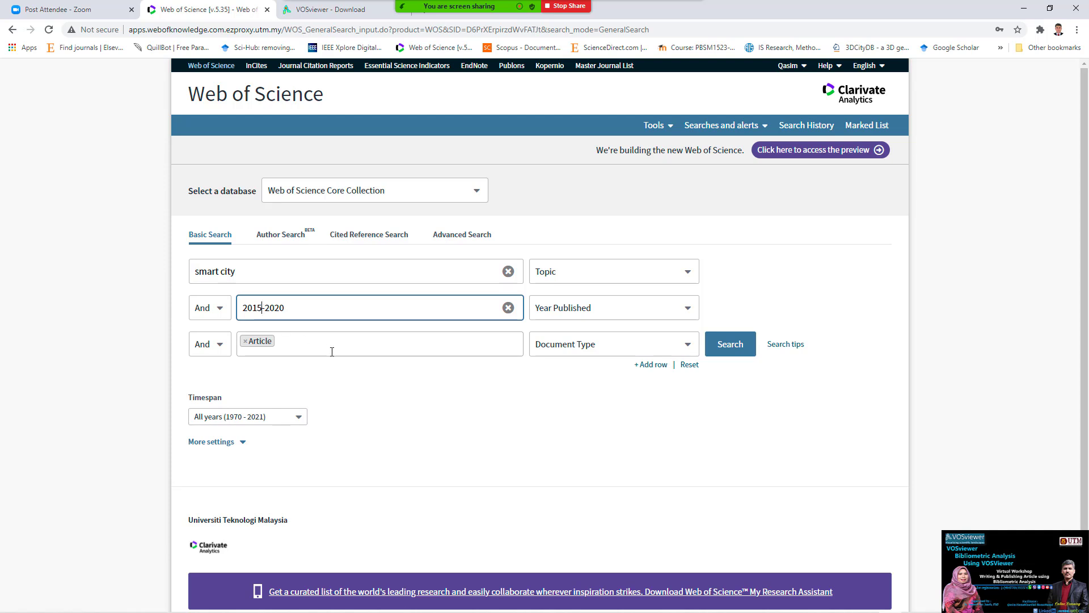
left_click(299, 417)
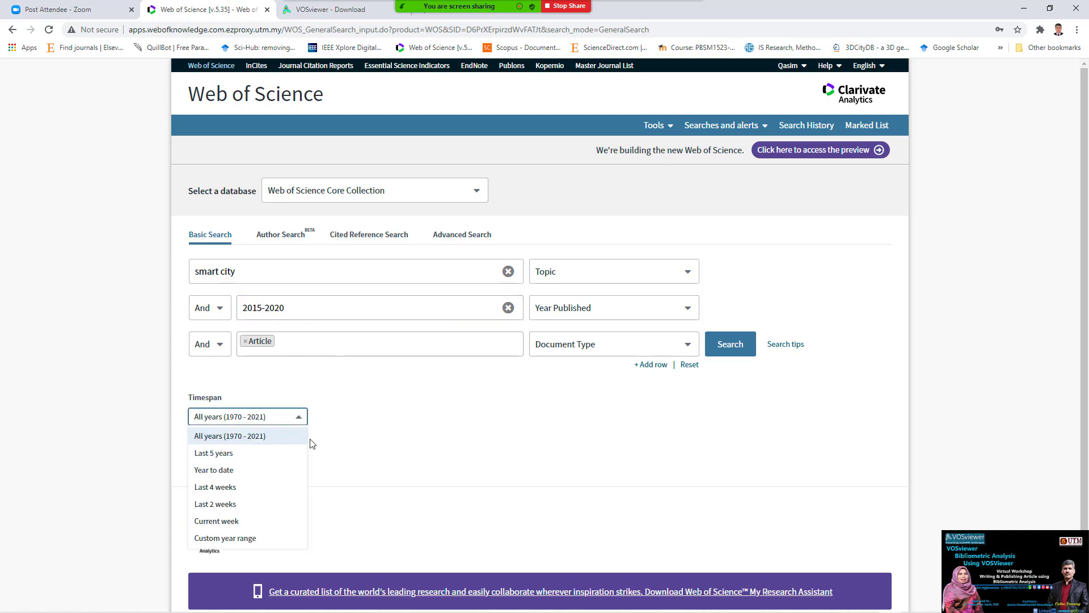
left_click(254, 452)
left_click(731, 342)
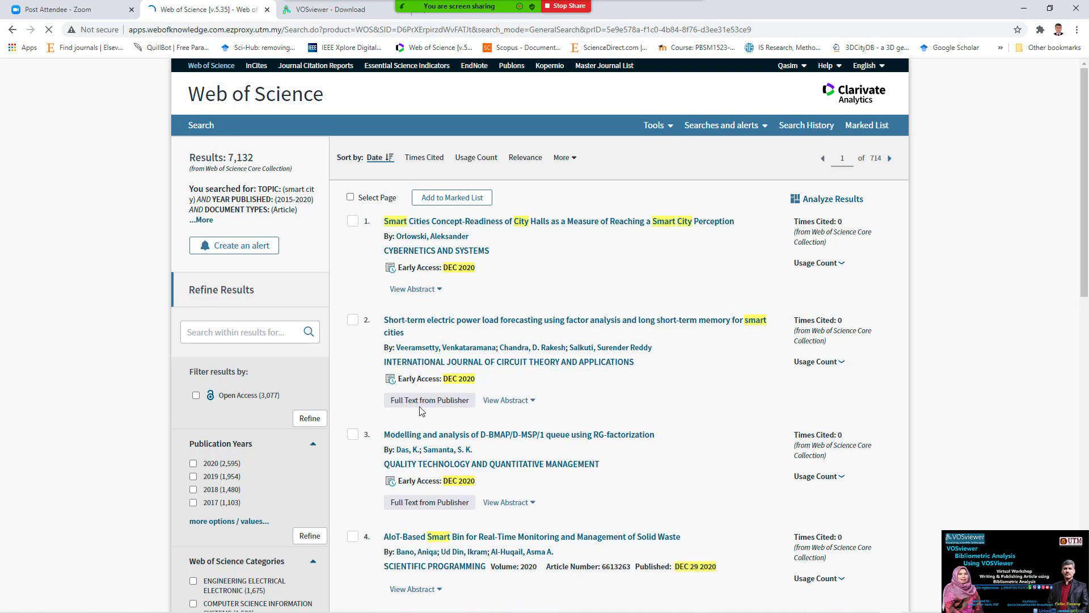
scroll(482, 420, "down", 5)
scroll(558, 408, "up", 4)
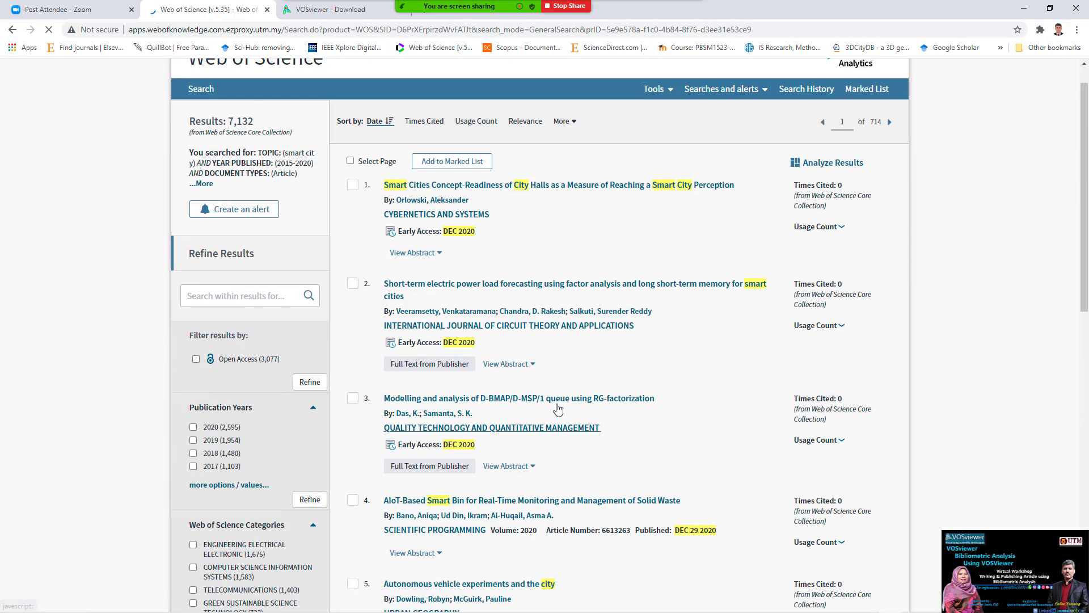
scroll(558, 409, "up", 1)
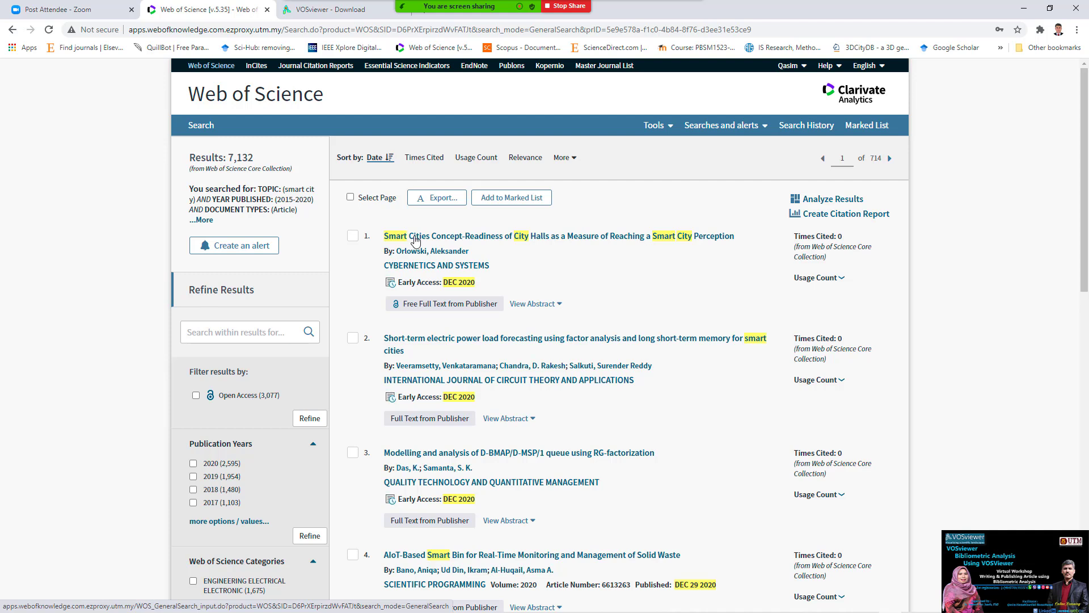
- Choose Other File Formats from the Export menu to open Export Records to File
left_click(452, 204)
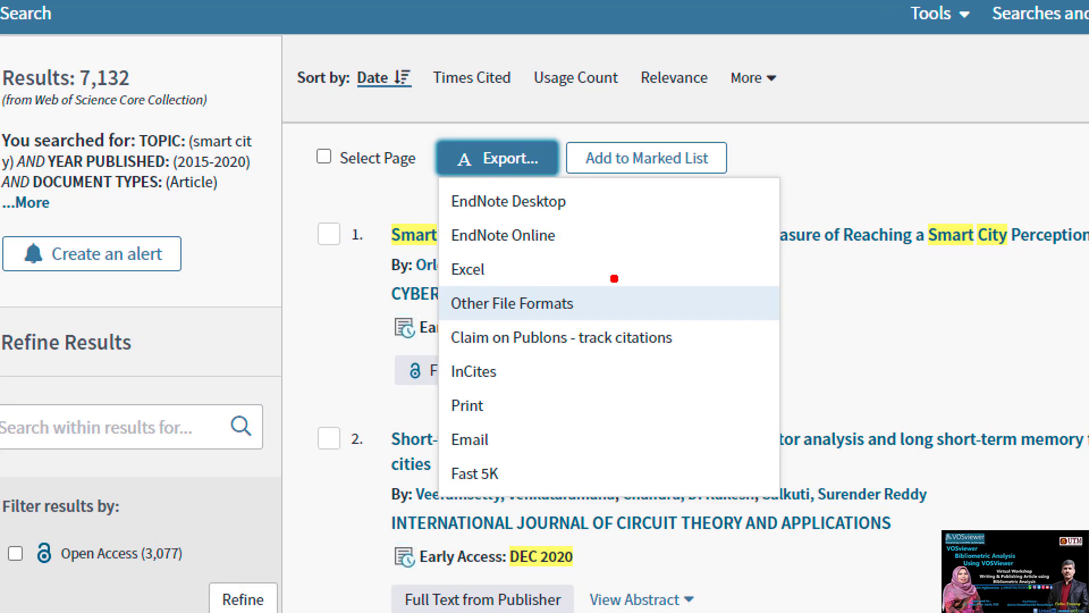
left_click_drag(614, 278, 730, 262)
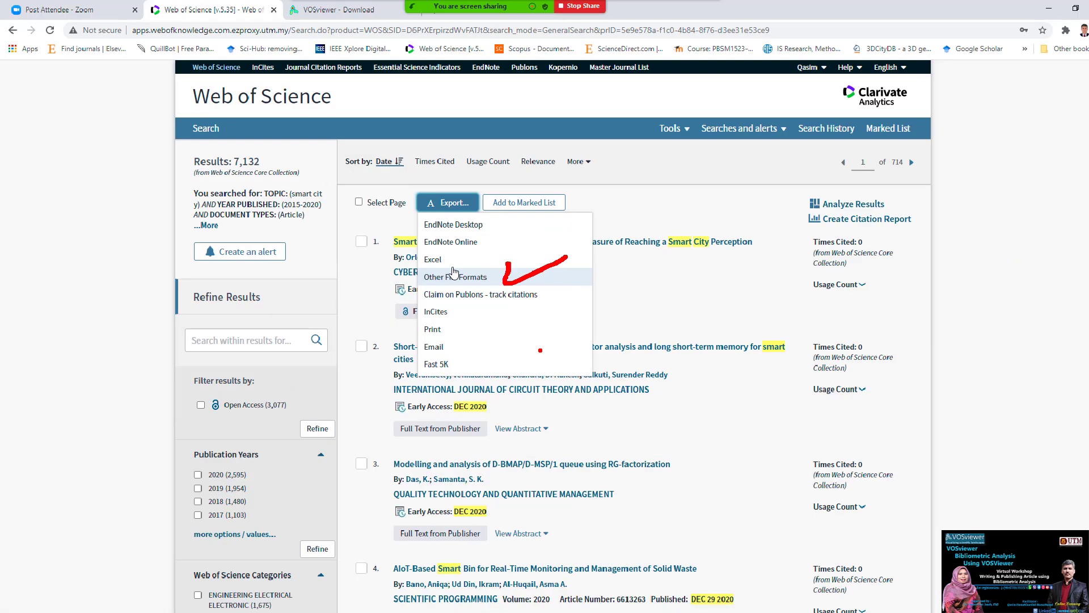
left_click(538, 303)
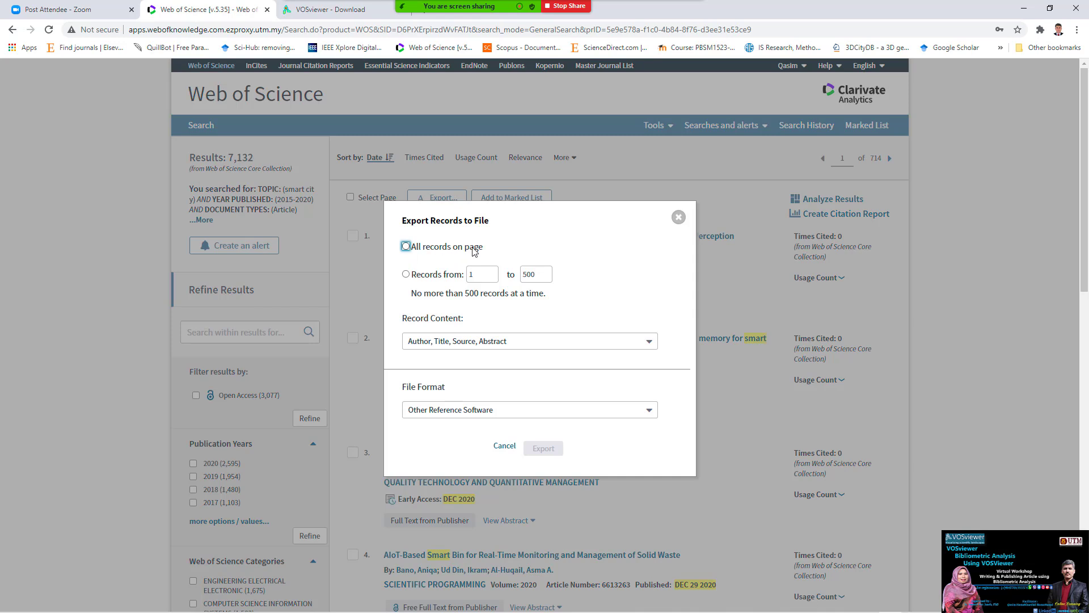
- Set the export to records 1–500 with Full Record and Cited References
left_click(406, 274)
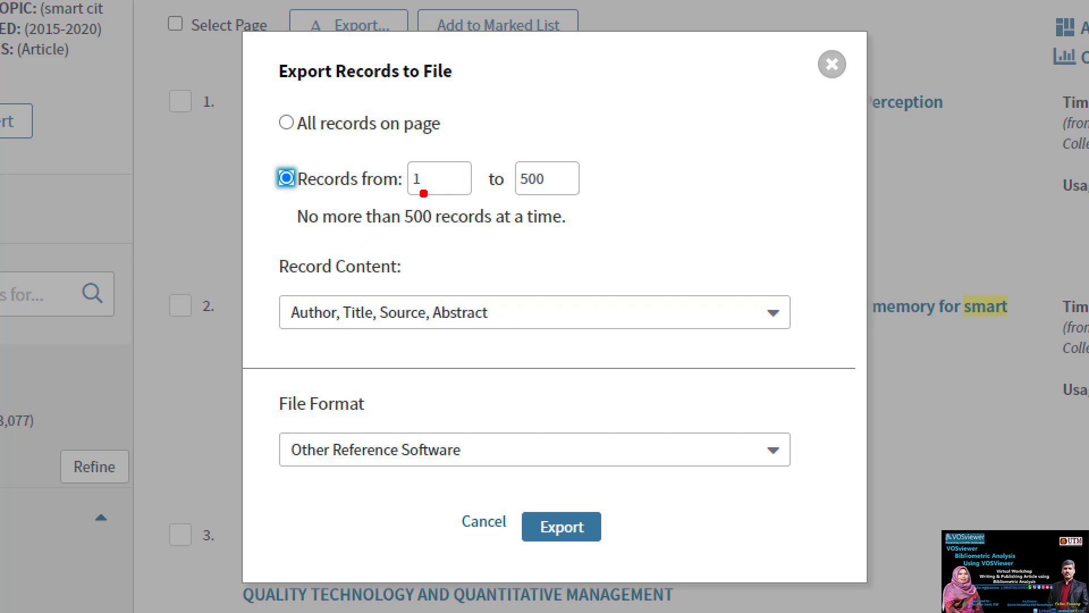
mouse_move(559, 133)
left_mouse_down()
mouse_move(539, 233)
mouse_move(570, 133)
left_mouse_up()
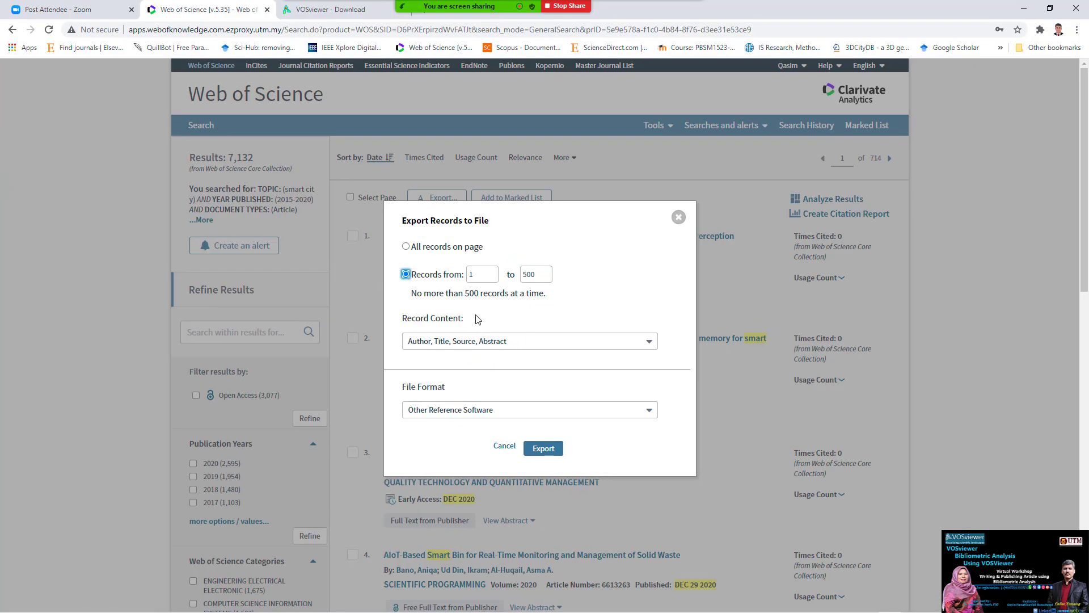
left_click(484, 280)
left_click(536, 277)
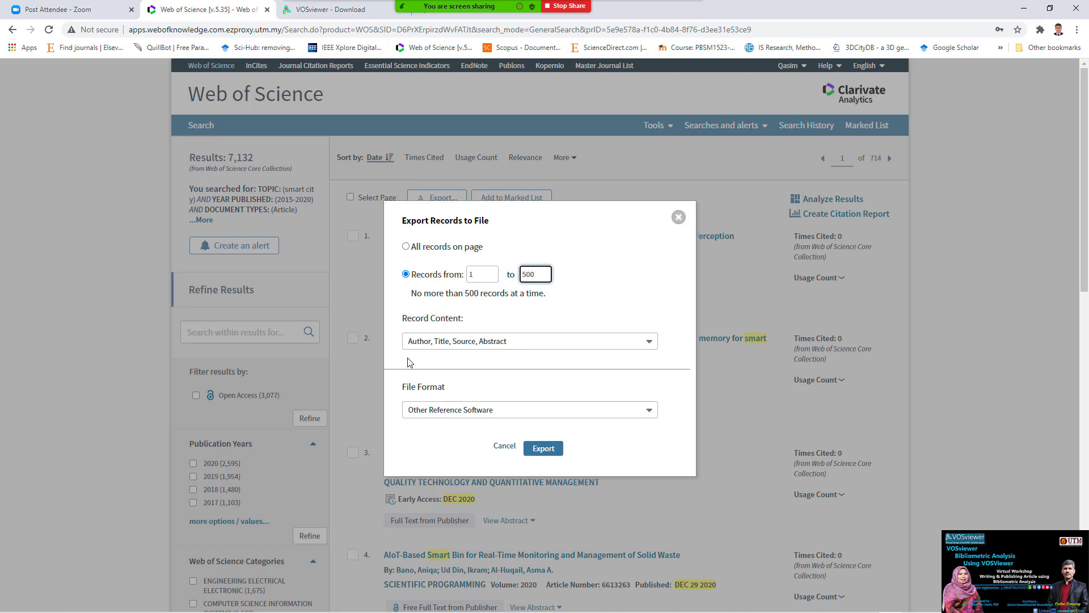
left_click(496, 344)
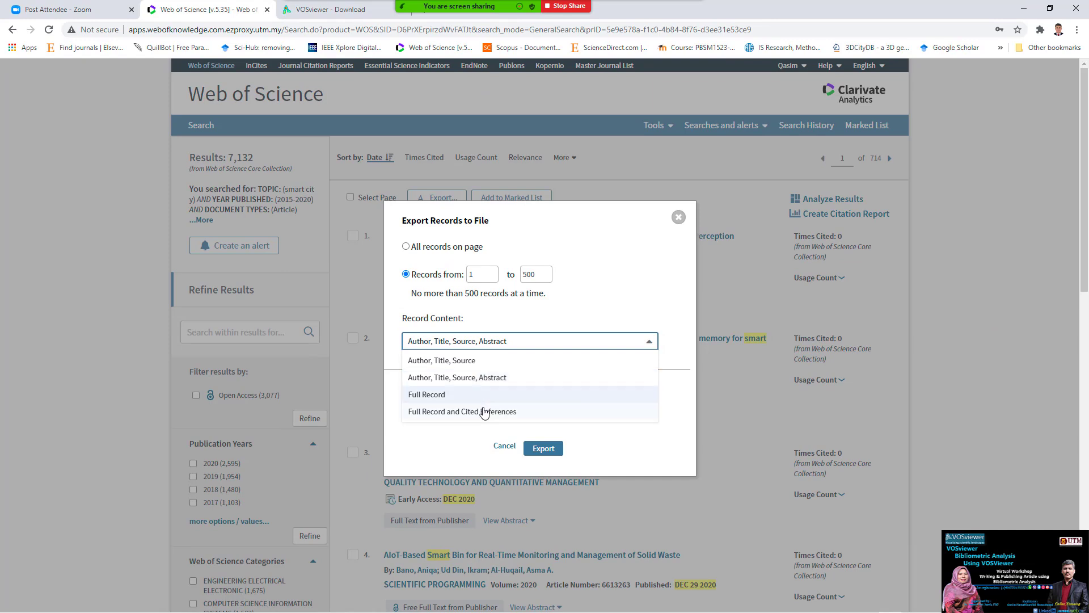
left_click(513, 384)
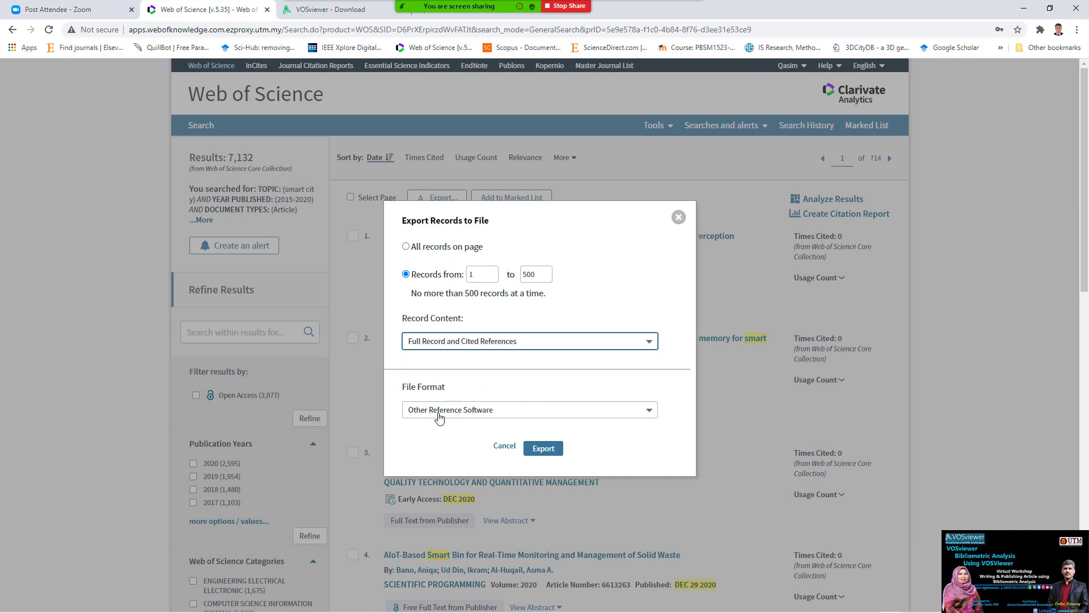
- Pick Tab-delimited (Win) as the file format and export the 500 records
left_click(465, 416)
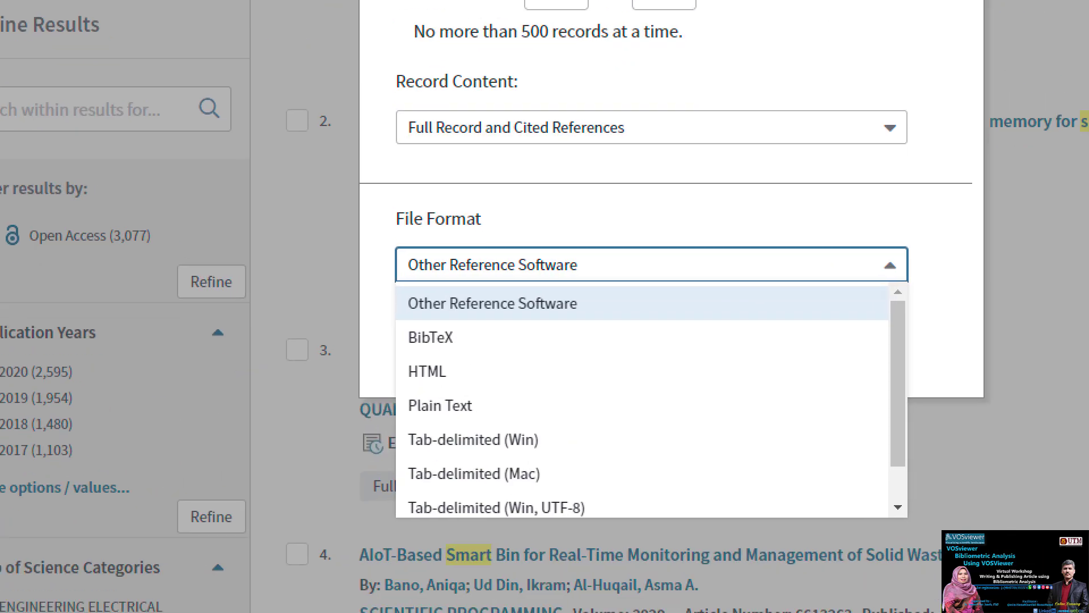
mouse_move(552, 411)
left_mouse_down()
mouse_move(536, 458)
mouse_move(619, 400)
left_mouse_up()
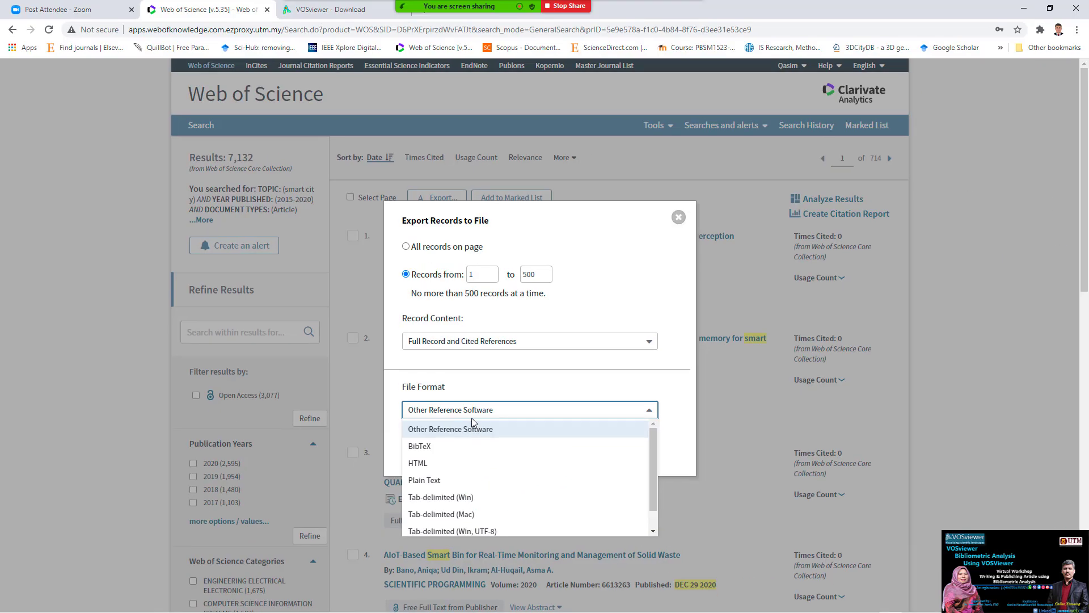
left_click(474, 497)
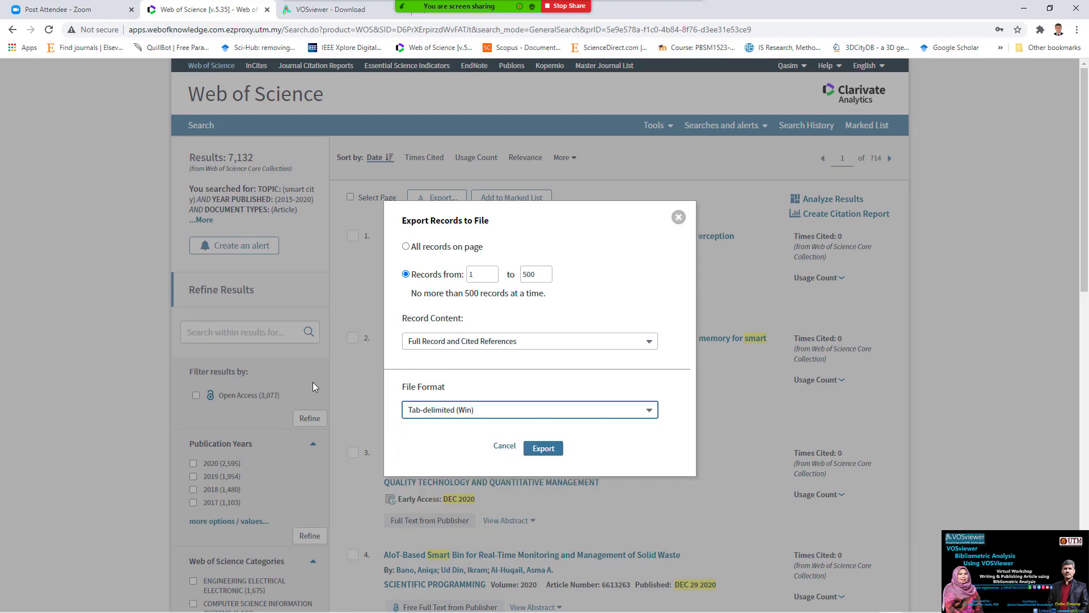
left_click(493, 214)
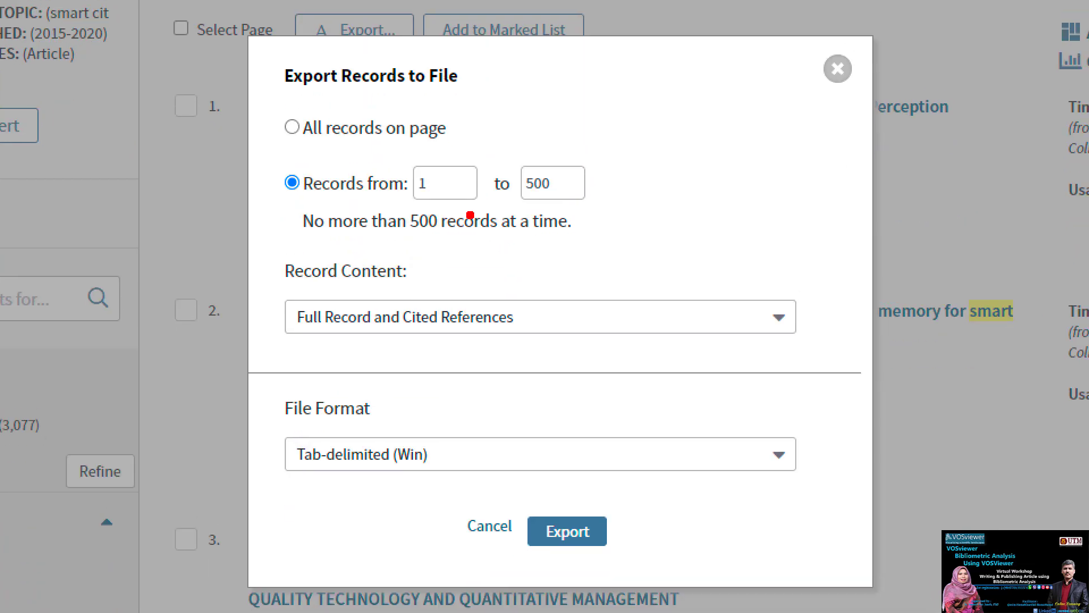
mouse_move(452, 167)
left_mouse_down()
mouse_move(399, 186)
mouse_move(463, 184)
left_mouse_up()
mouse_move(528, 141)
left_mouse_down()
mouse_move(580, 187)
mouse_move(519, 147)
left_mouse_up()
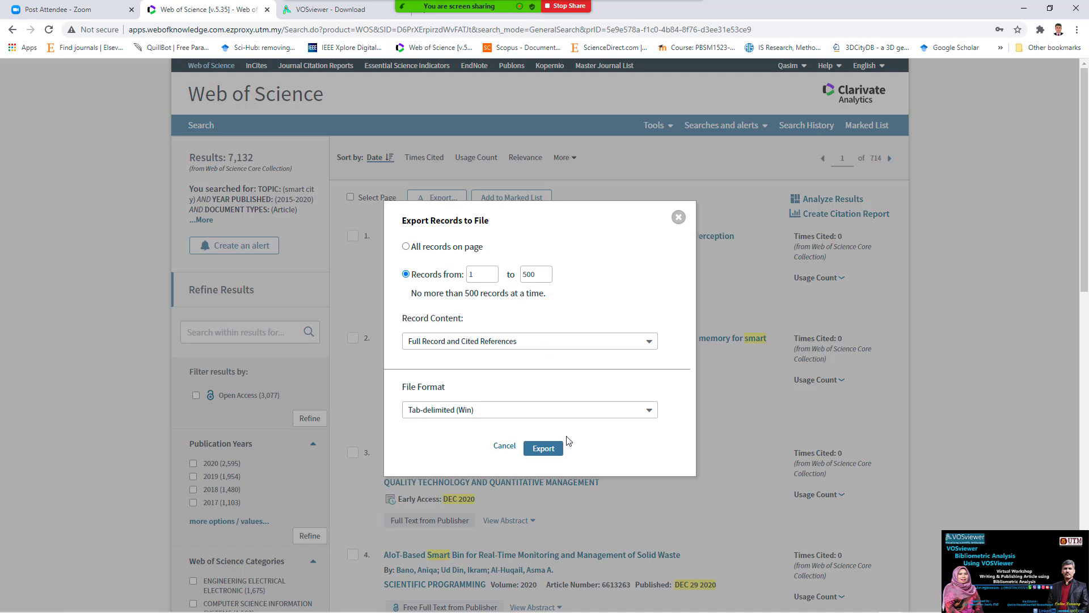
left_click(553, 448)
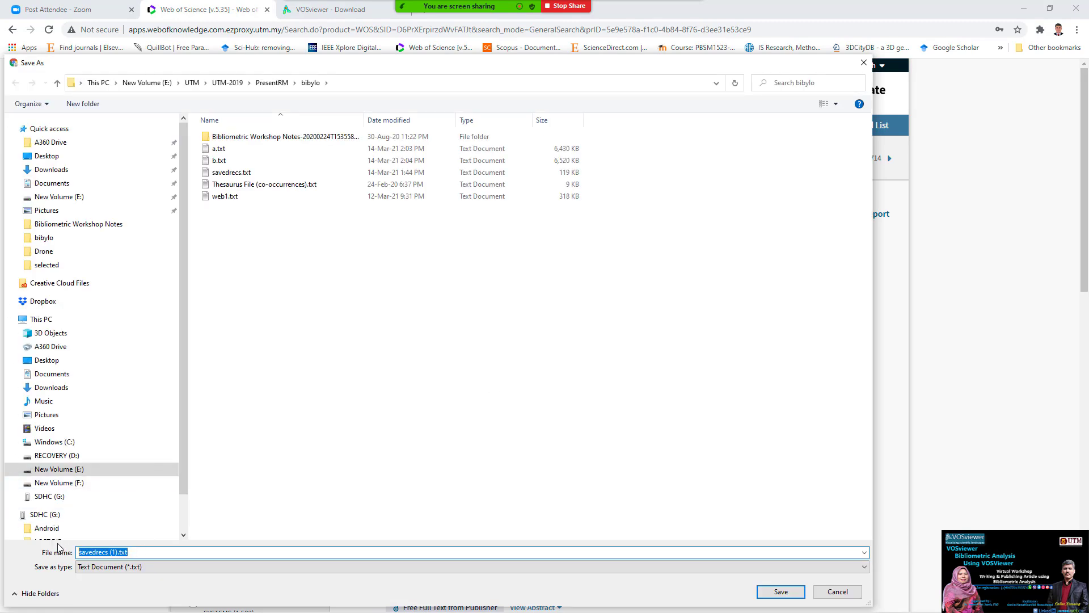
- Save the exported records as 'smart city 1-500' in the bibylo folder
type("smart city 1-500")
left_click(778, 591)
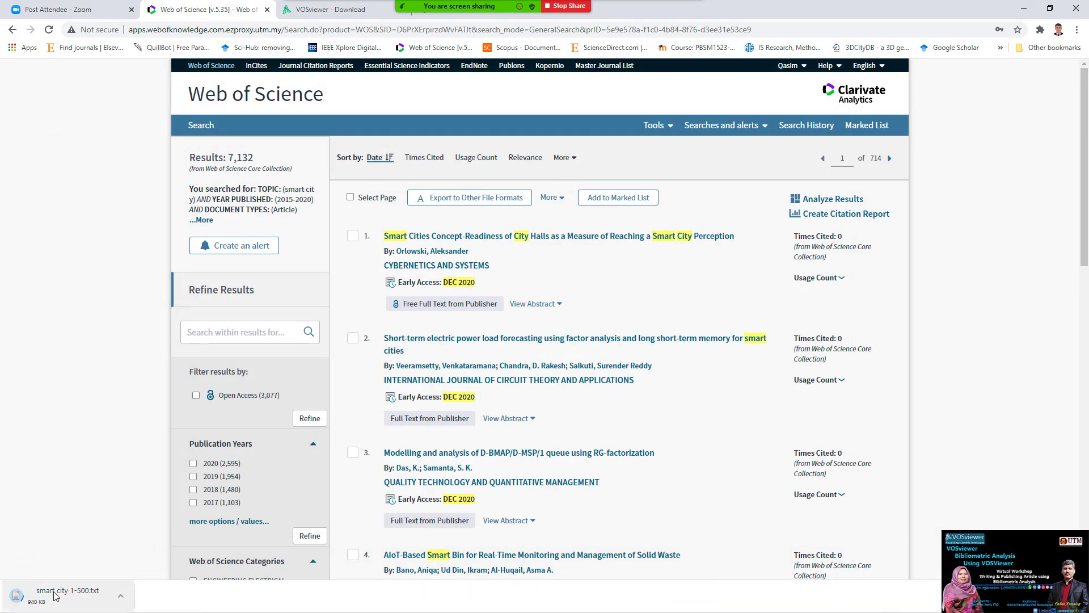
mouse_move(45, 610)
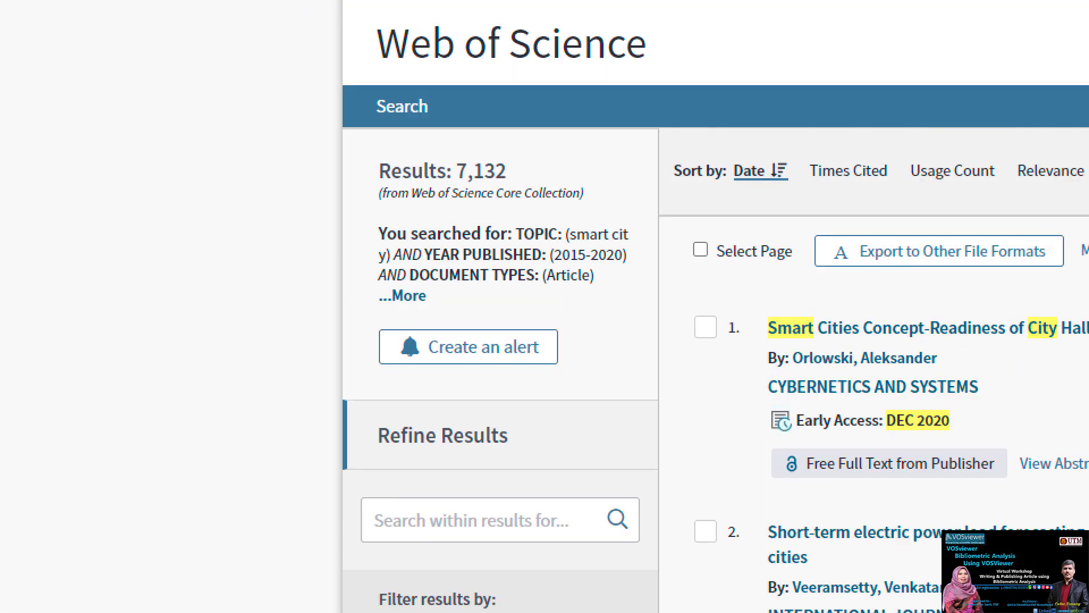
left_click(414, 296)
mouse_move(575, 116)
left_mouse_down()
mouse_move(402, 148)
mouse_move(452, 245)
left_mouse_up()
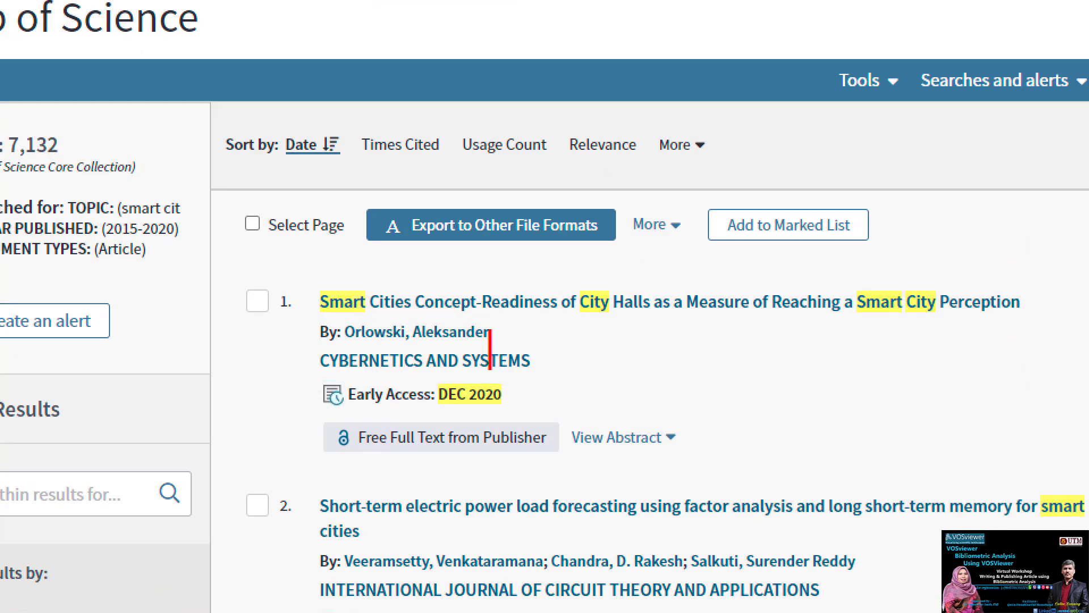
type("700")
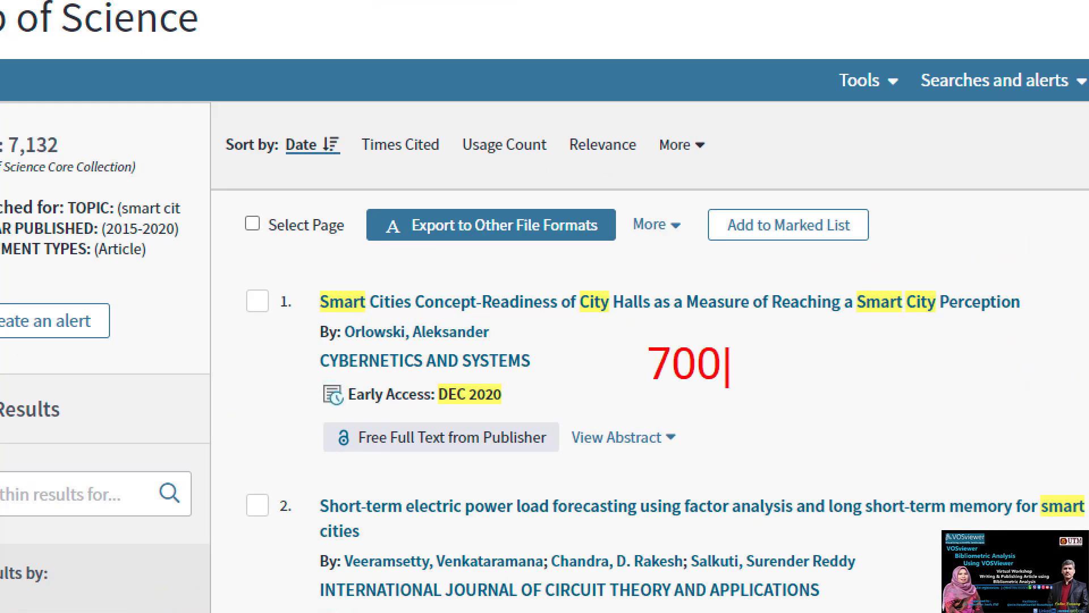
type("0 1-500")
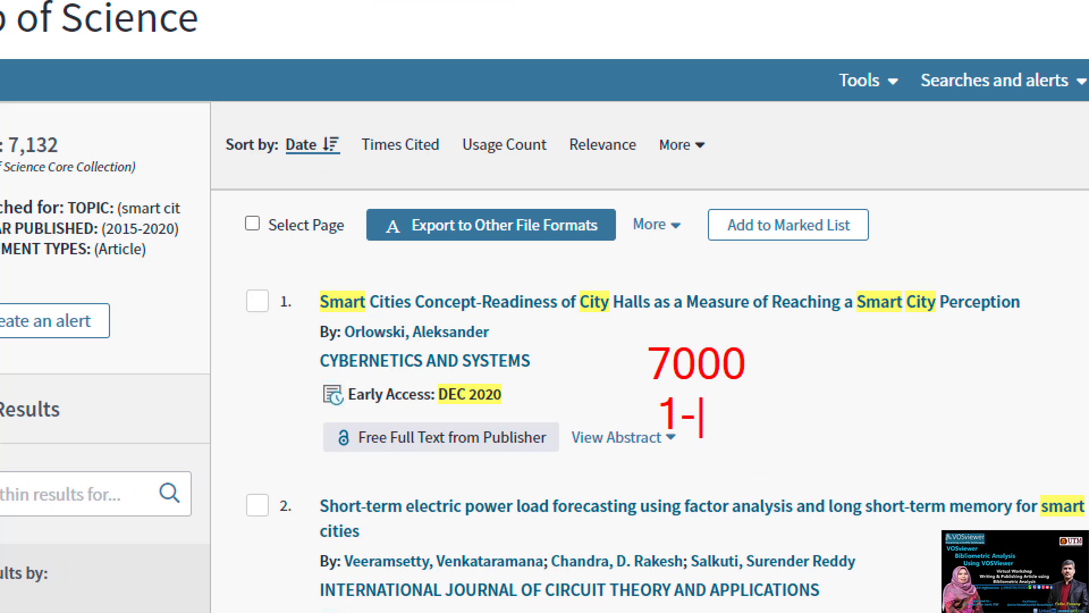
key("Return")
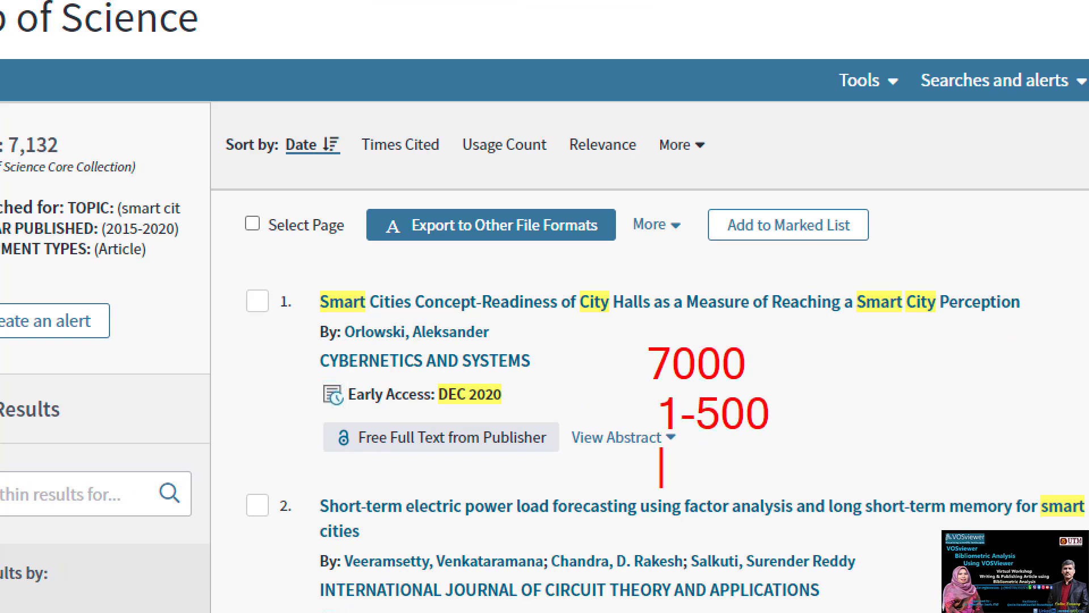
type("501-")
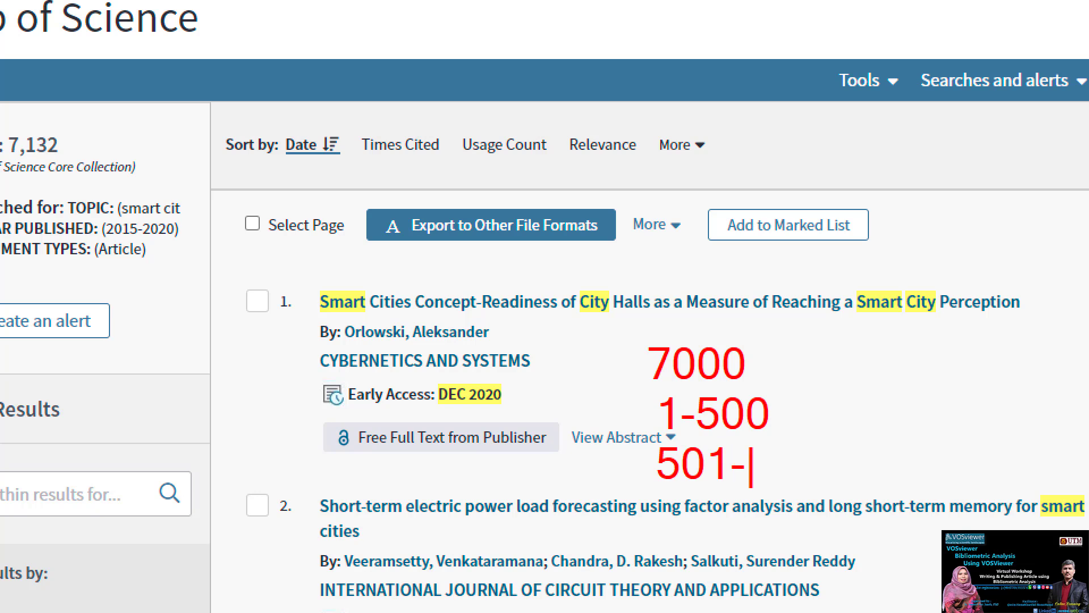
type("100")
key("Return")
key("BackSpace")
key("BackSpace")
type("00")
key("Return")
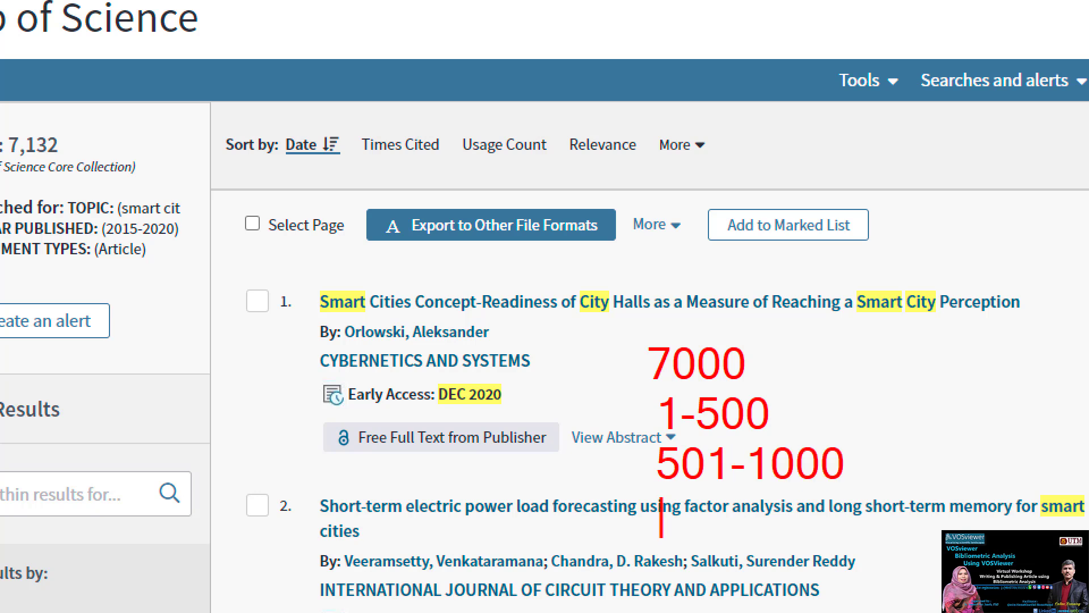
type("1001")
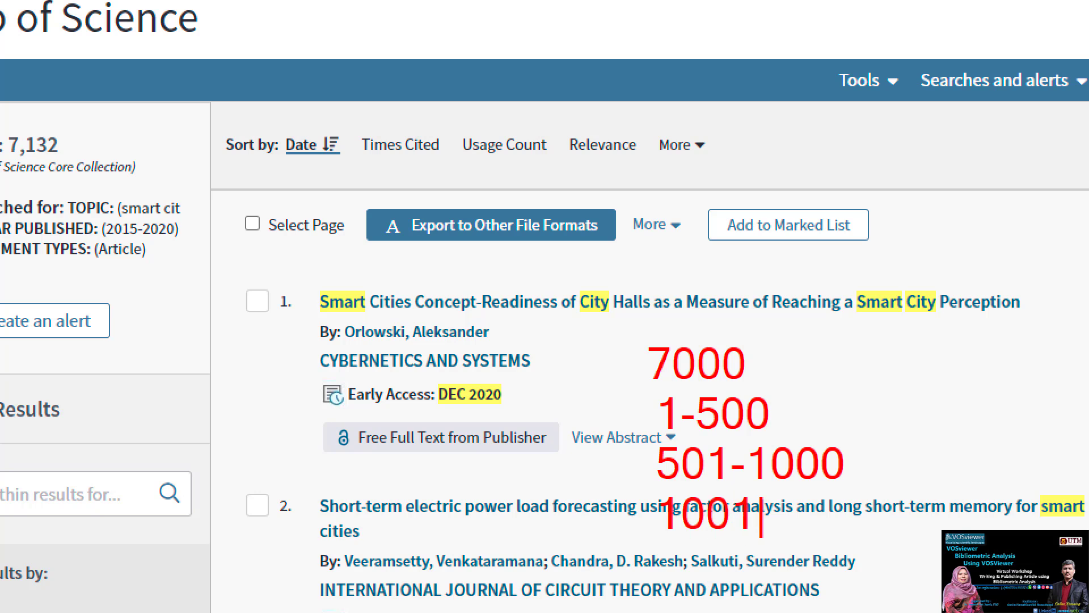
type("-1500")
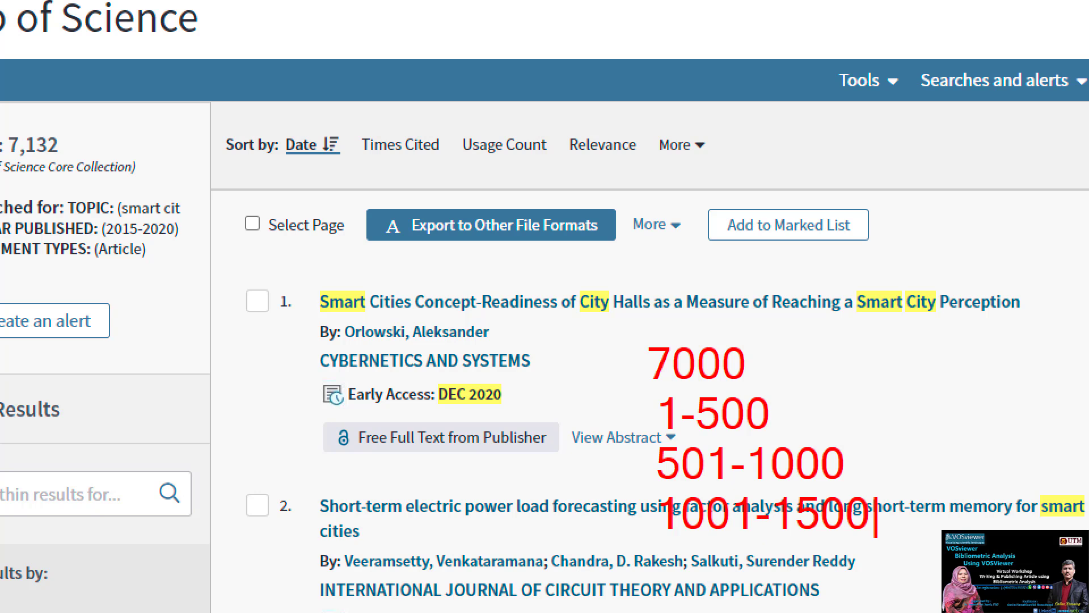
key("Escape")
mouse_move(819, 394)
left_mouse_down()
mouse_move(630, 278)
mouse_move(797, 610)
mouse_move(877, 391)
left_mouse_up()
mouse_move(777, 390)
left_mouse_down()
mouse_move(752, 390)
mouse_move(669, 320)
mouse_move(785, 371)
mouse_move(778, 397)
left_mouse_up()
key("Escape")
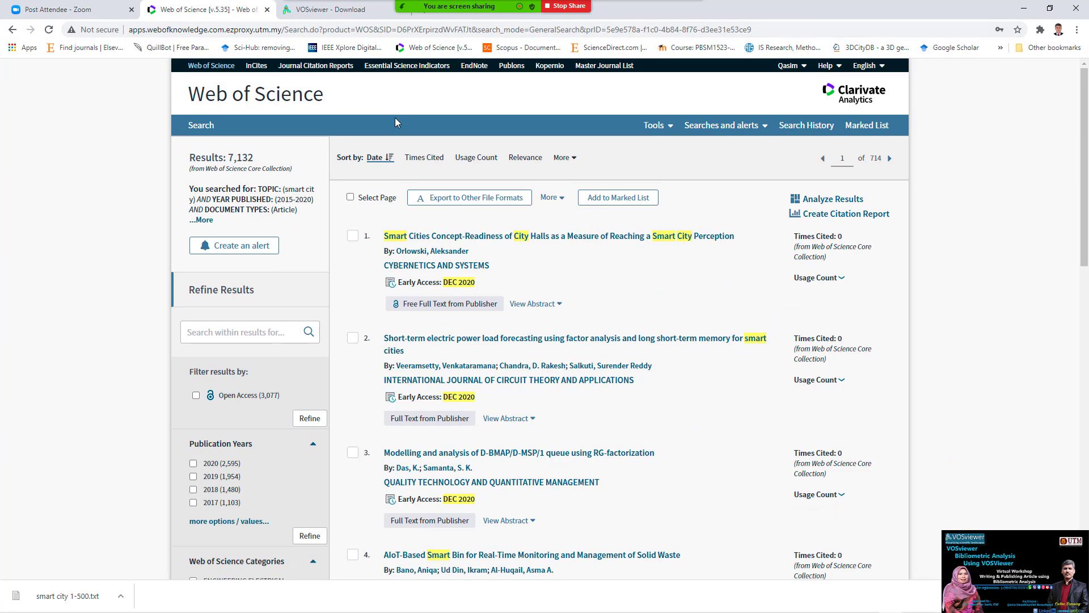
- Set the export record range to 501 through 1000
left_click(492, 198)
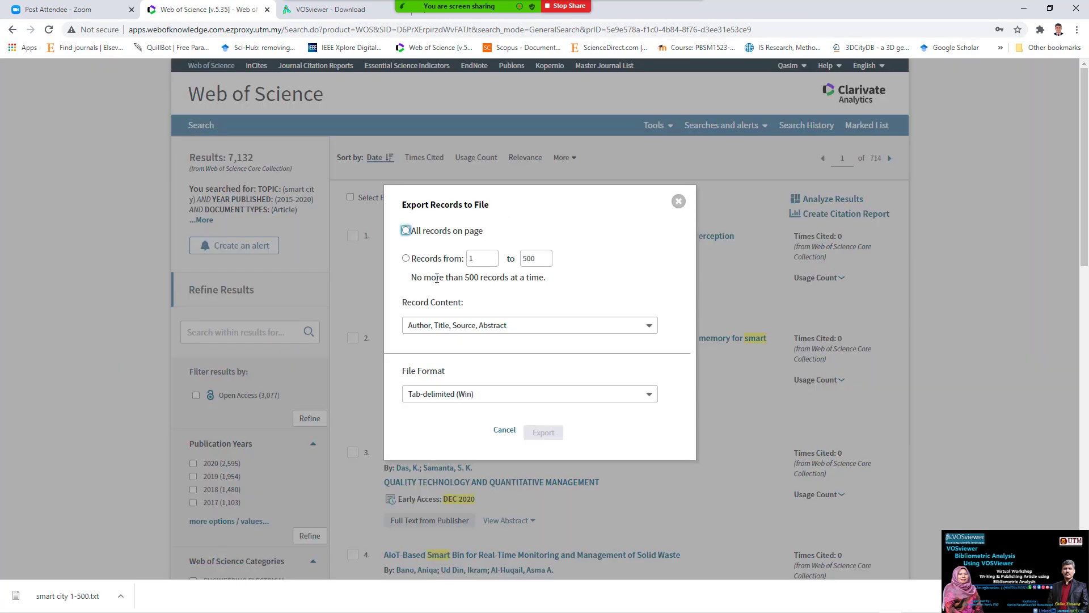
left_click(405, 259)
left_click(481, 259)
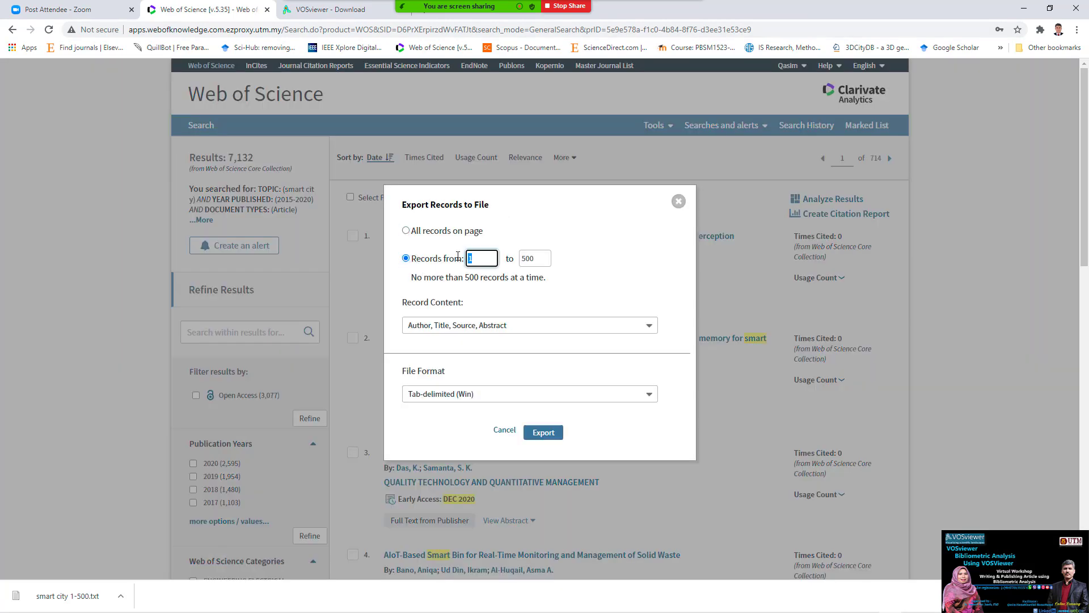
key("BackSpace")
type("501")
double_click(532, 259)
type("1000")
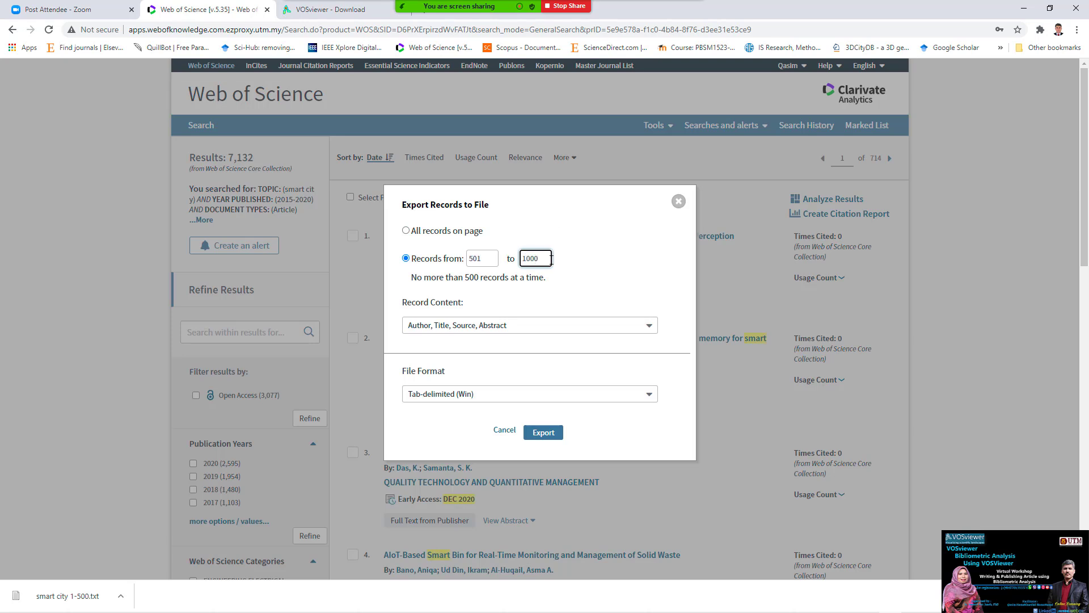
- Include full records and cited references, then export the batch
left_click(512, 328)
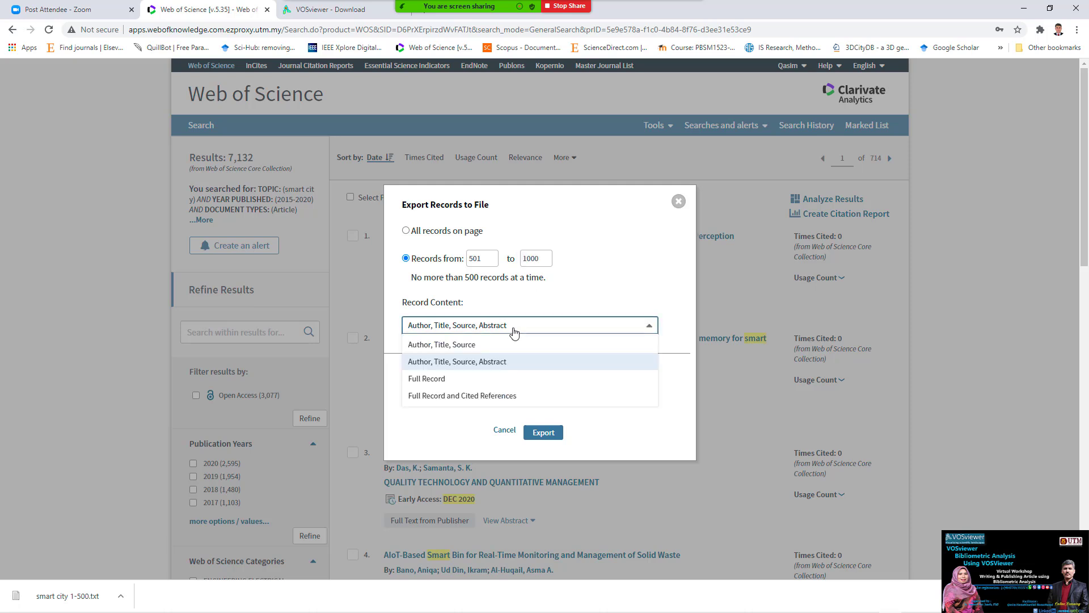
left_click(447, 397)
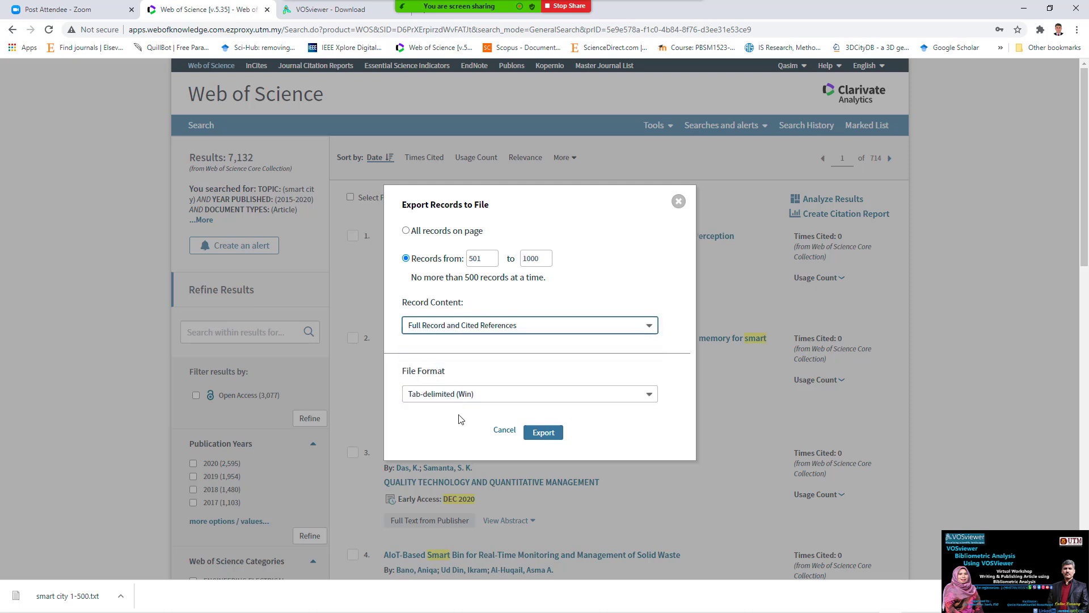
left_click(508, 332)
left_click(508, 331)
left_click(543, 432)
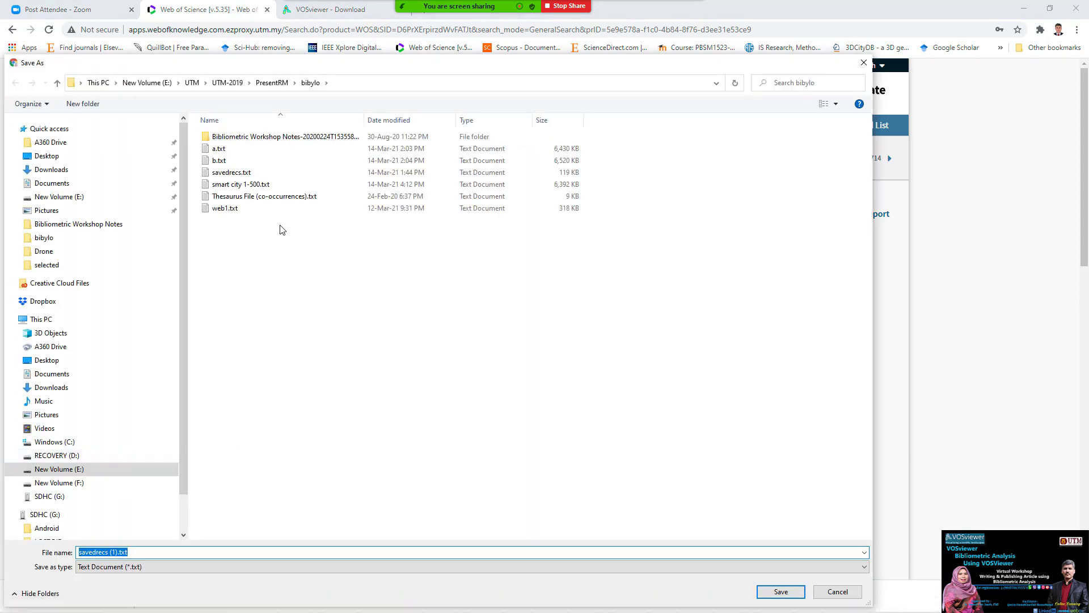
- Rename the export file to 'smart city 501-1000' and save it
left_click(259, 185)
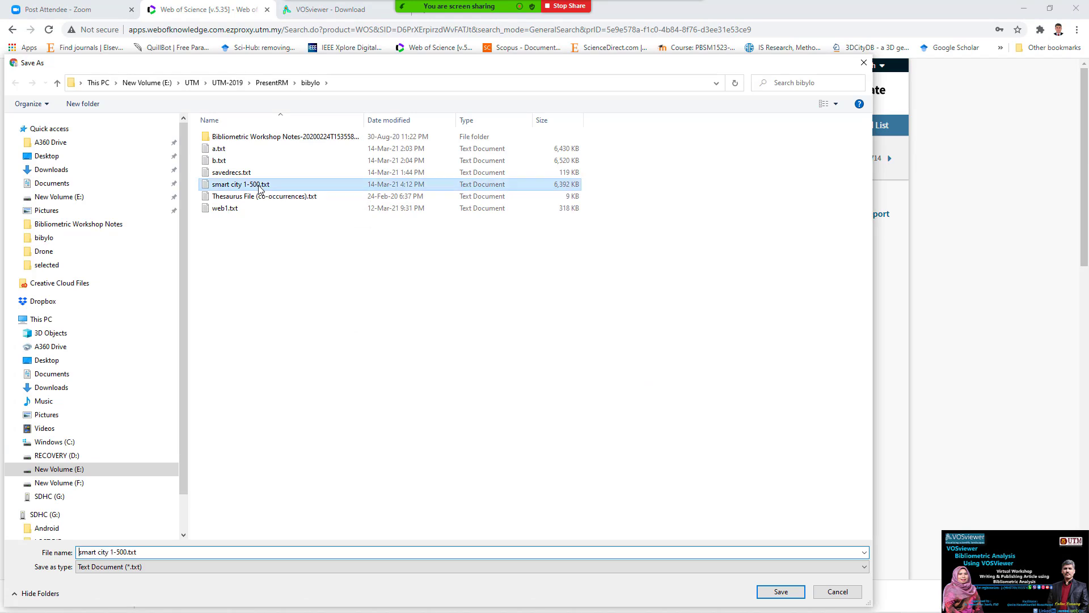
left_click(115, 552)
left_click(114, 551)
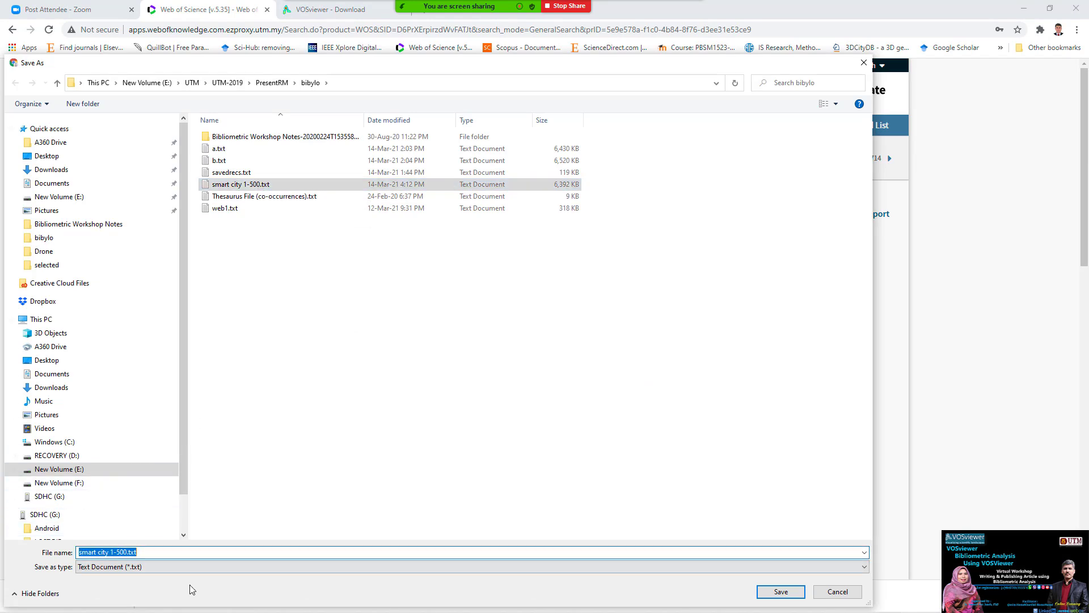
key("End")
key("BackSpace")
type("500")
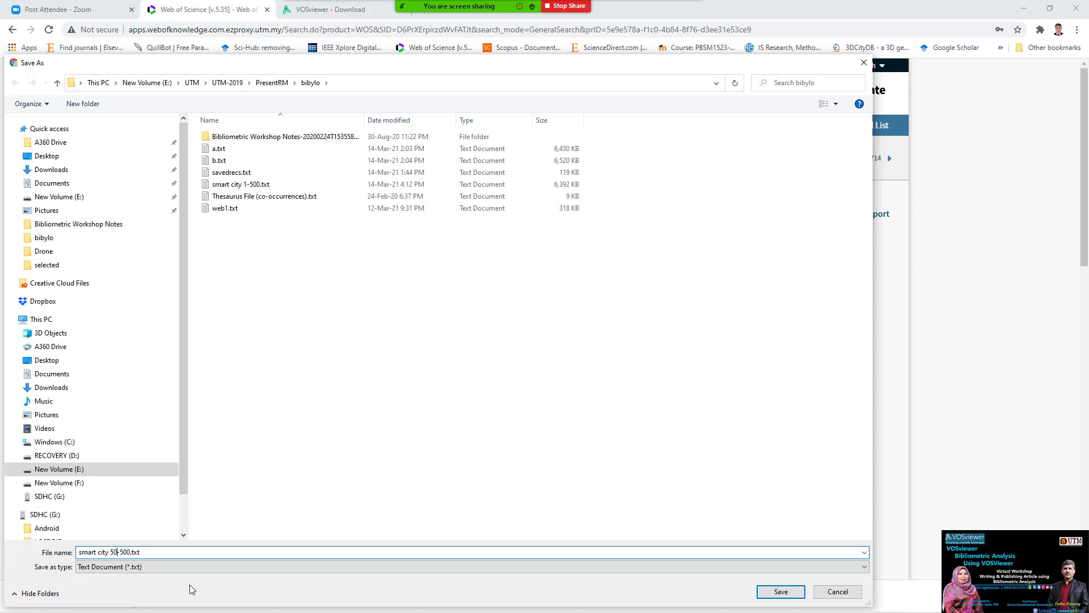
key("BackSpace")
type("1")
left_click(127, 552)
key("BackSpace")
type("10")
left_click(781, 592)
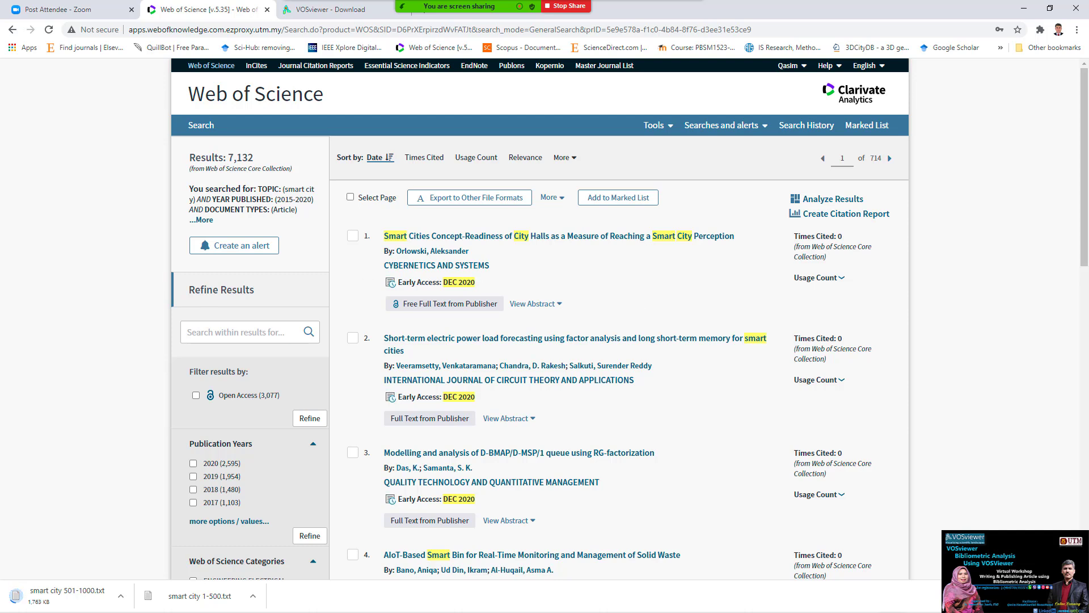
- Switch from the Web of Science browser to the VOSviewer main window
mouse_move(871, 584)
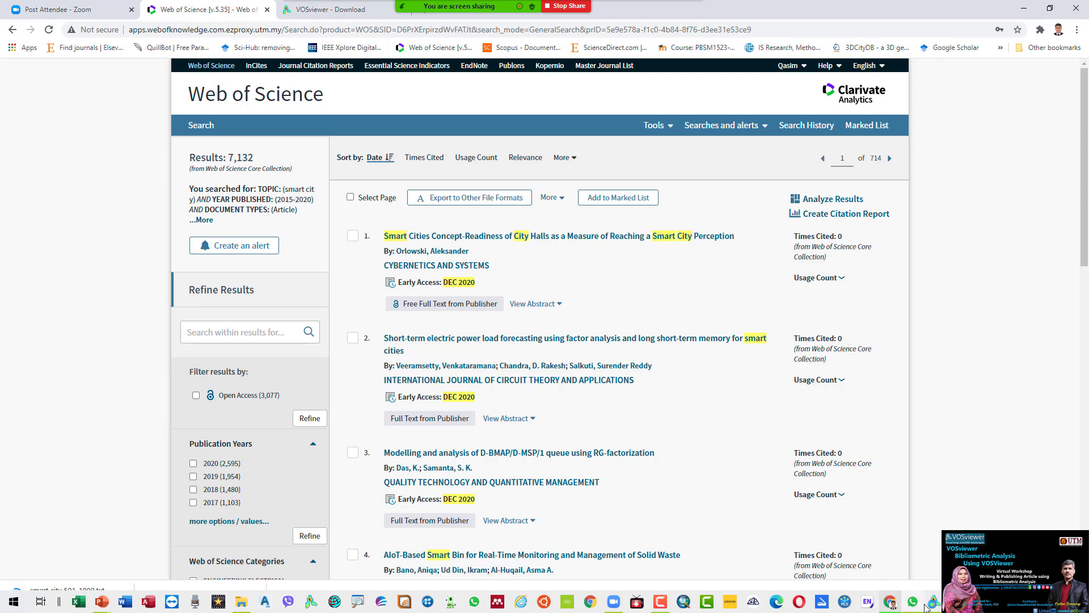
left_click(908, 539)
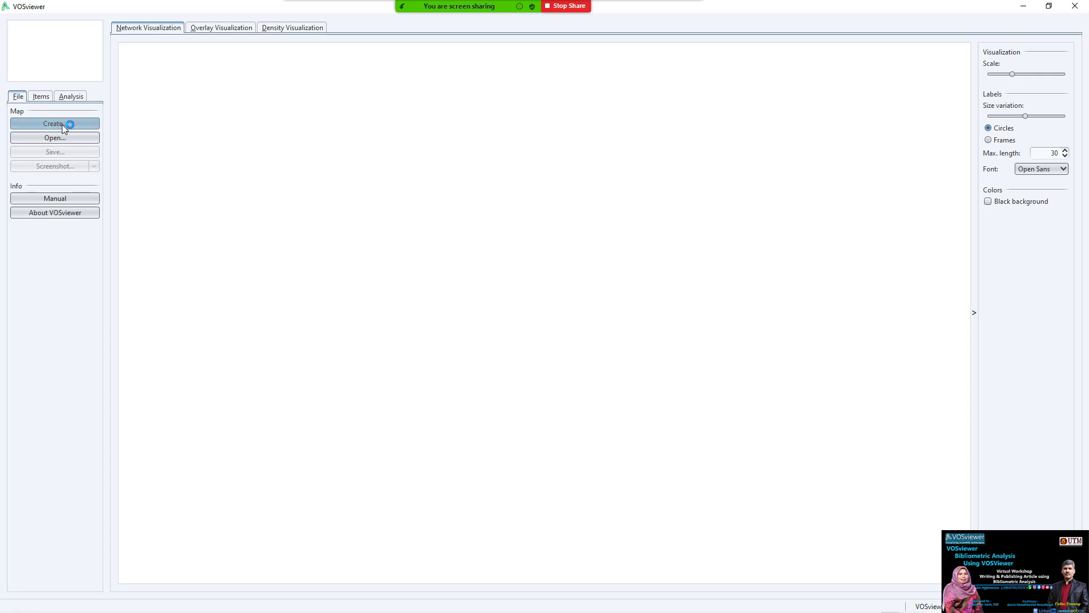
- Open the Create Map wizard at its Choose type of data page, offering network, bibliographic or text data
left_click_drag(98, 111, 33, 101)
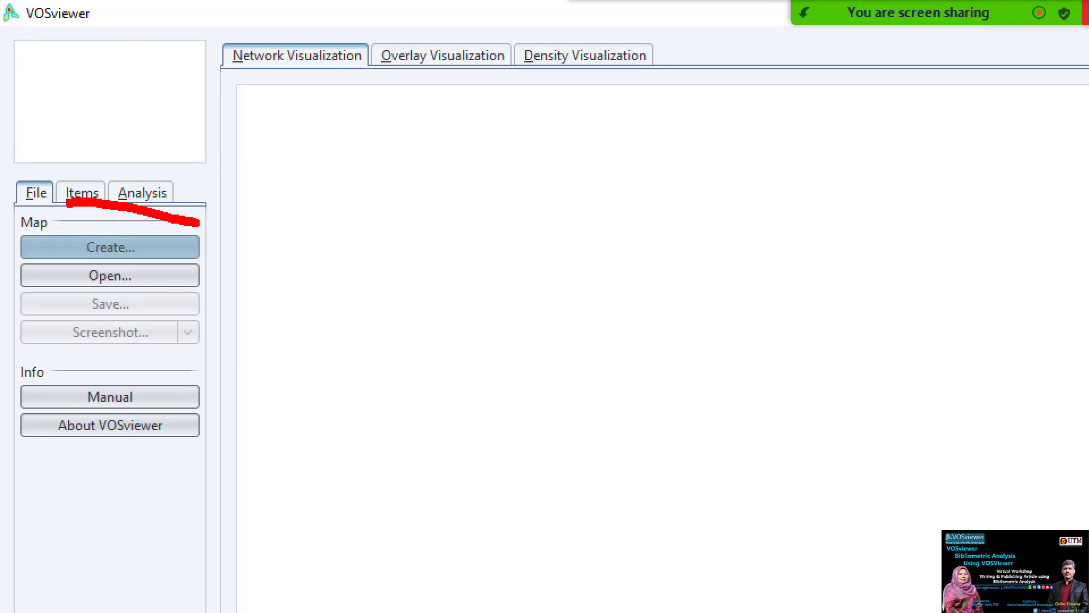
mouse_move(69, 203)
left_mouse_down()
mouse_move(203, 215)
mouse_move(168, 201)
left_mouse_up()
key("Escape")
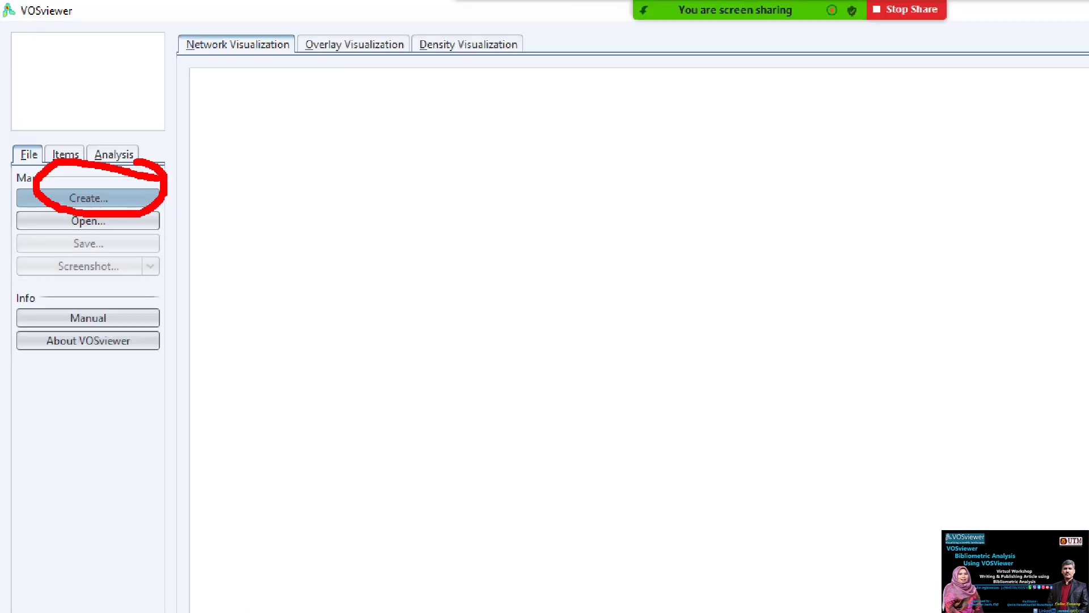
left_click(54, 125)
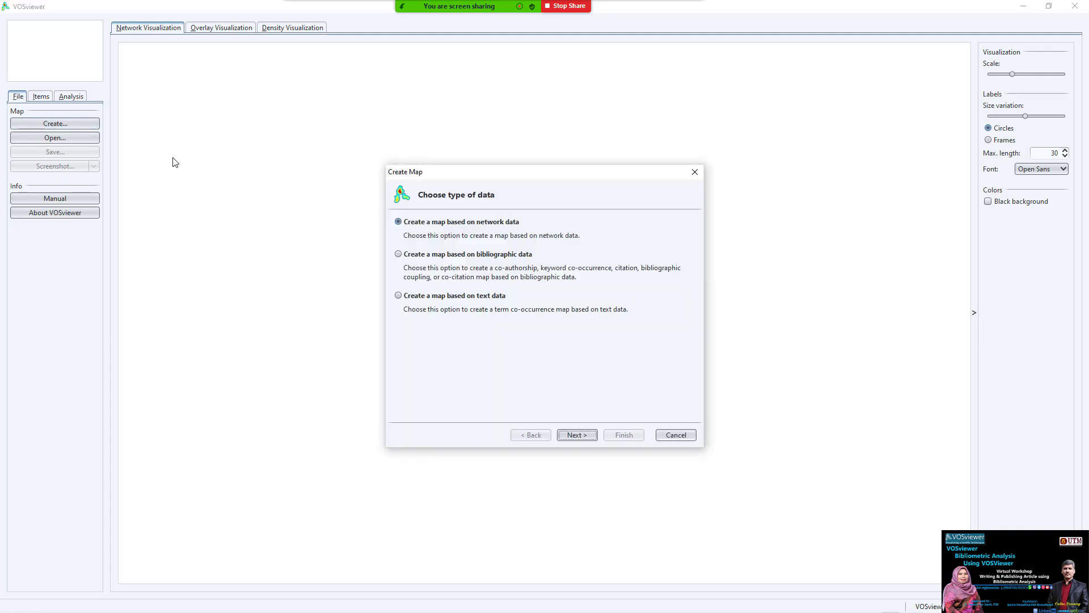
left_click_drag(549, 174, 485, 164)
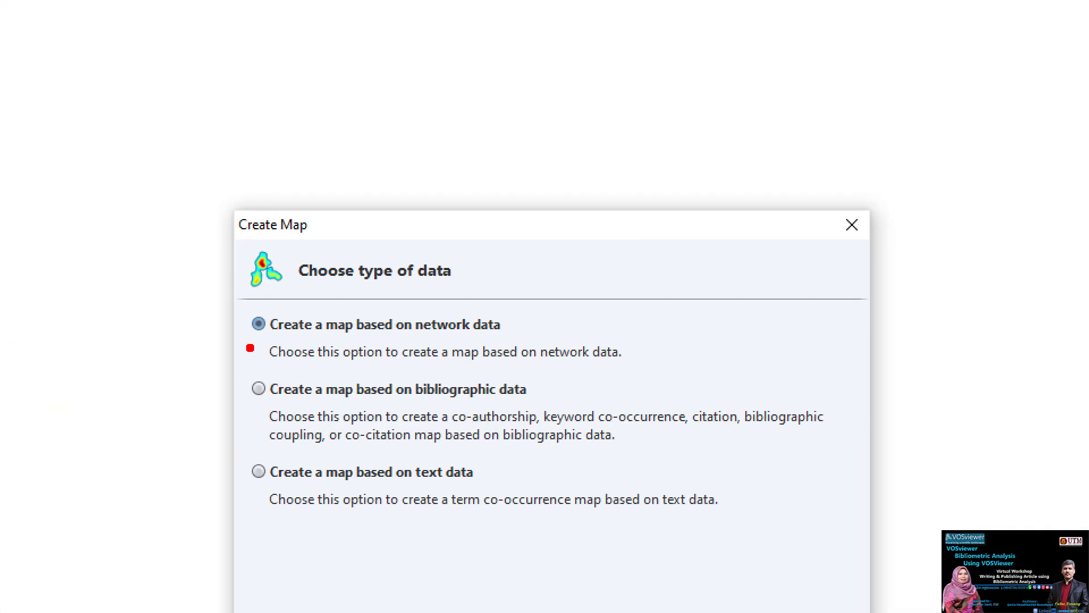
left_click_drag(341, 217, 372, 217)
left_click_drag(340, 336, 496, 336)
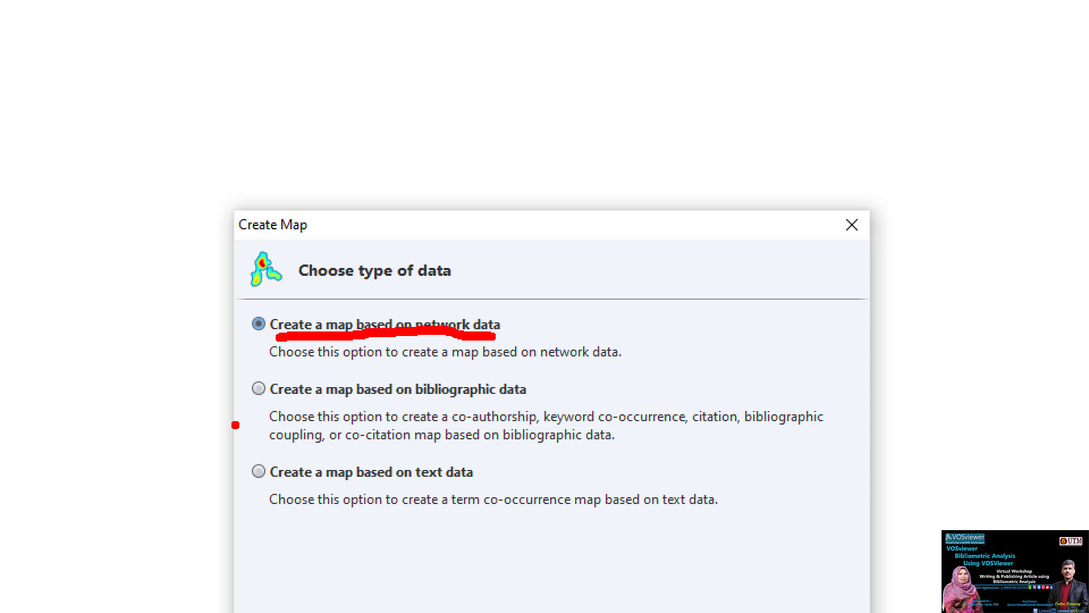
left_click_drag(274, 395, 530, 401)
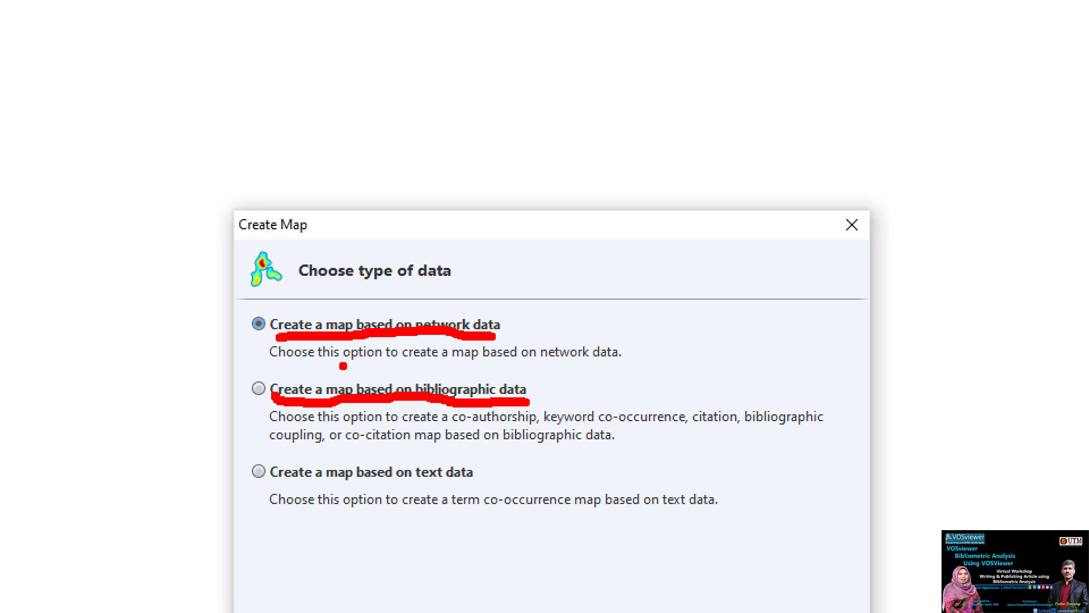
left_click_drag(413, 363, 629, 364)
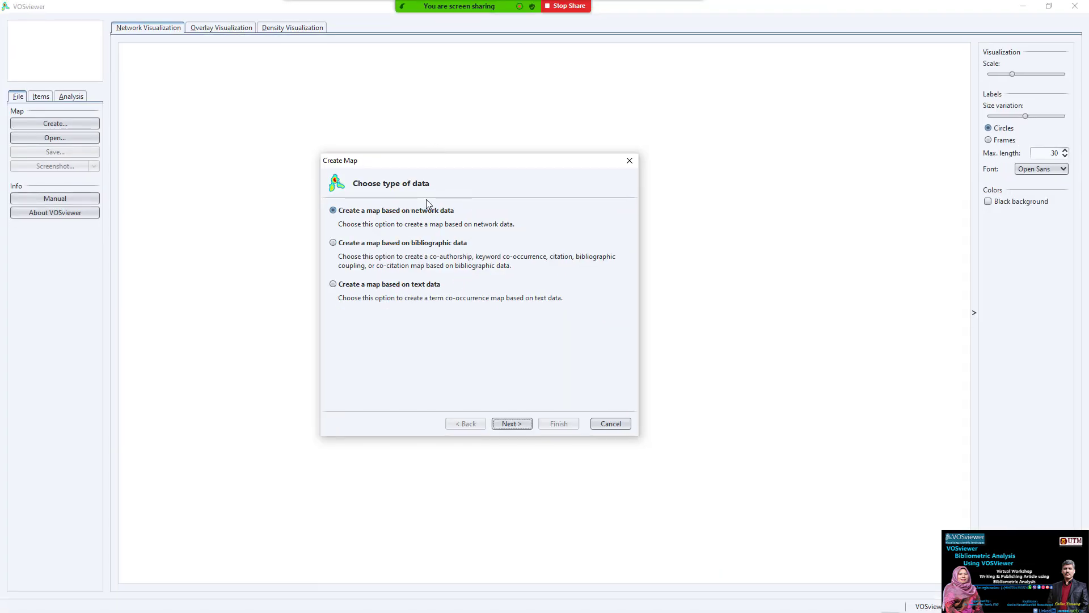
- Choose bibliographic data as the map's data type and continue
left_click(508, 422)
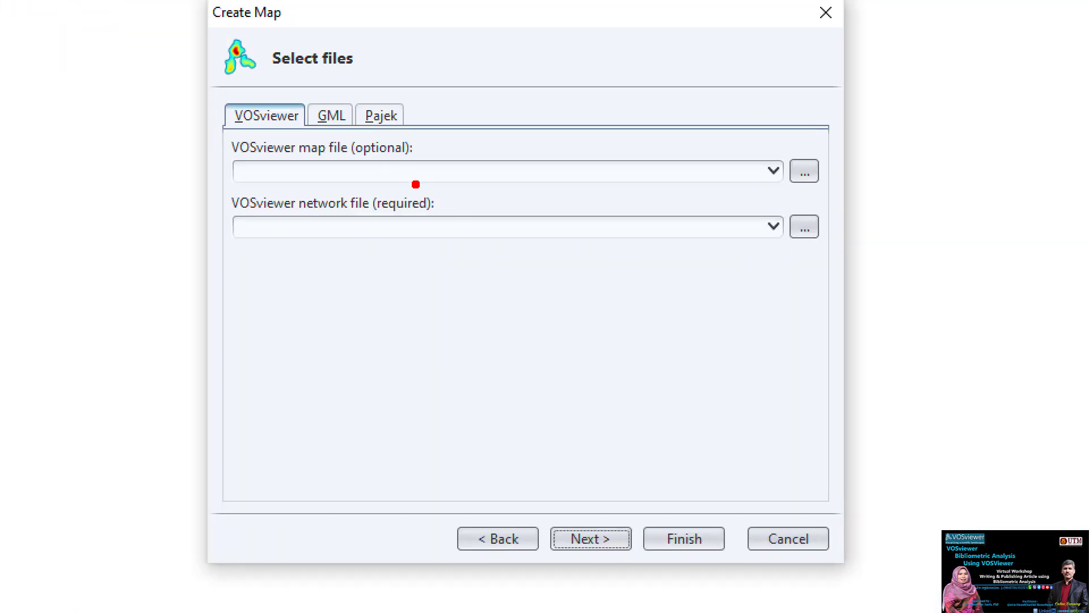
mouse_move(446, 125)
left_mouse_down()
mouse_move(446, 165)
mouse_move(563, 95)
left_mouse_up()
mouse_move(352, 194)
left_mouse_down()
mouse_move(353, 241)
mouse_move(449, 177)
left_mouse_up()
key("Escape")
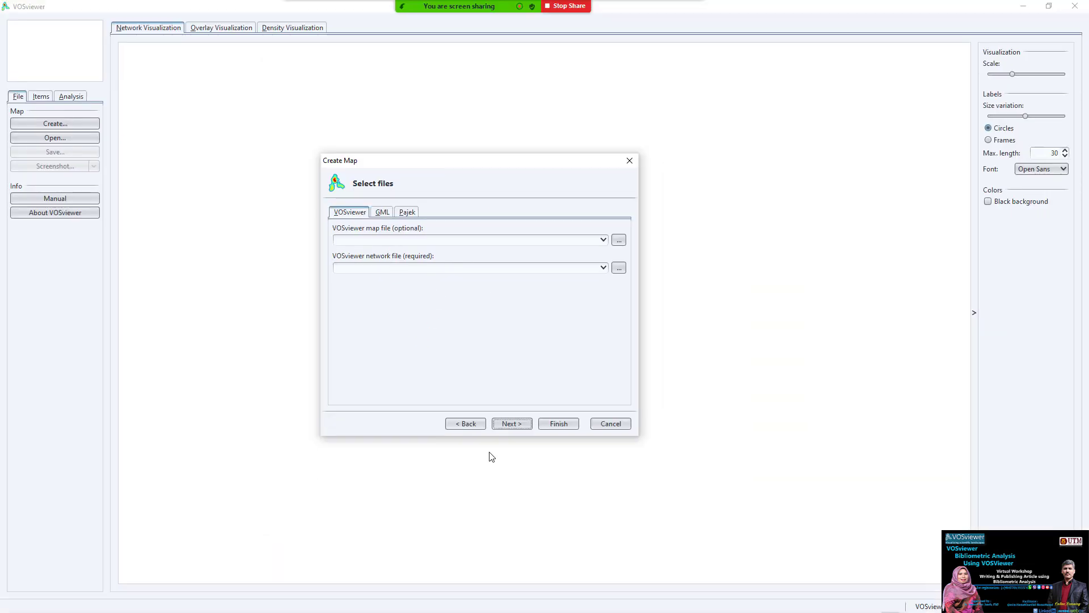
left_click(471, 424)
left_click(383, 242)
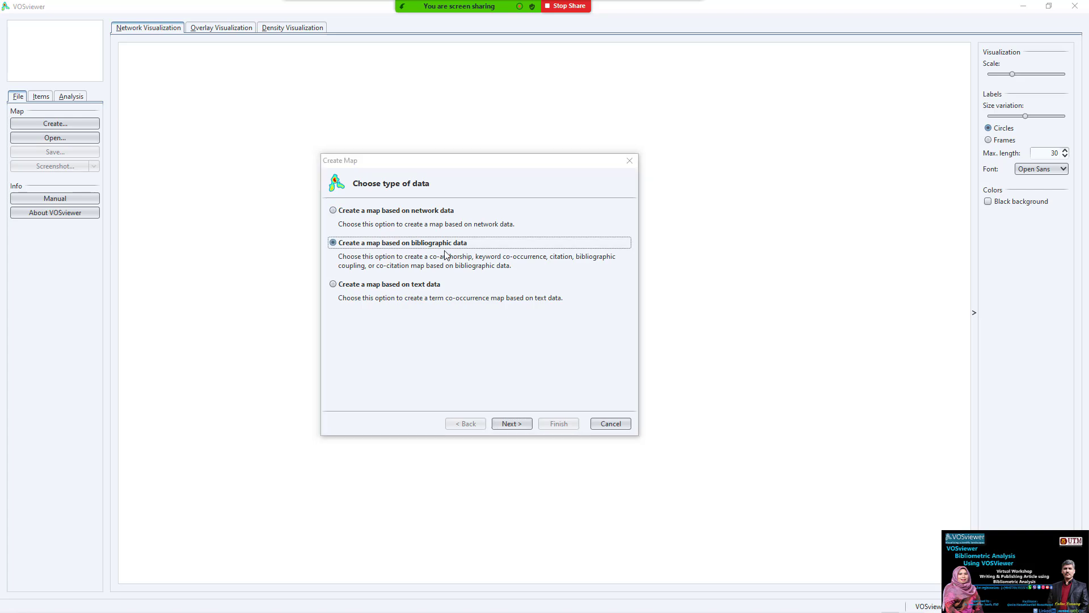
key("ctrl+1")
key("Escape")
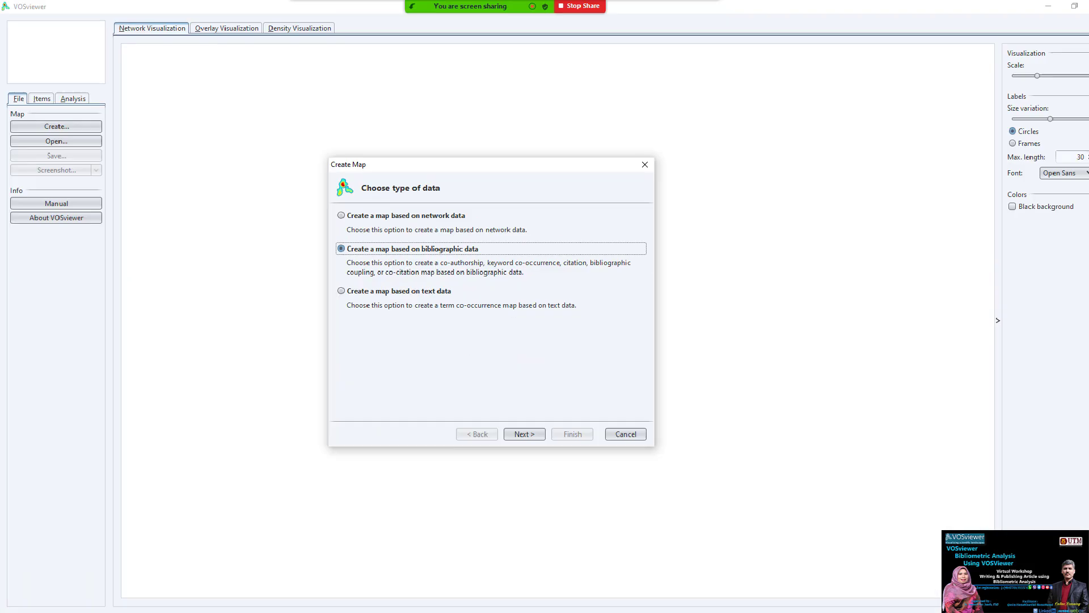
left_click(509, 424)
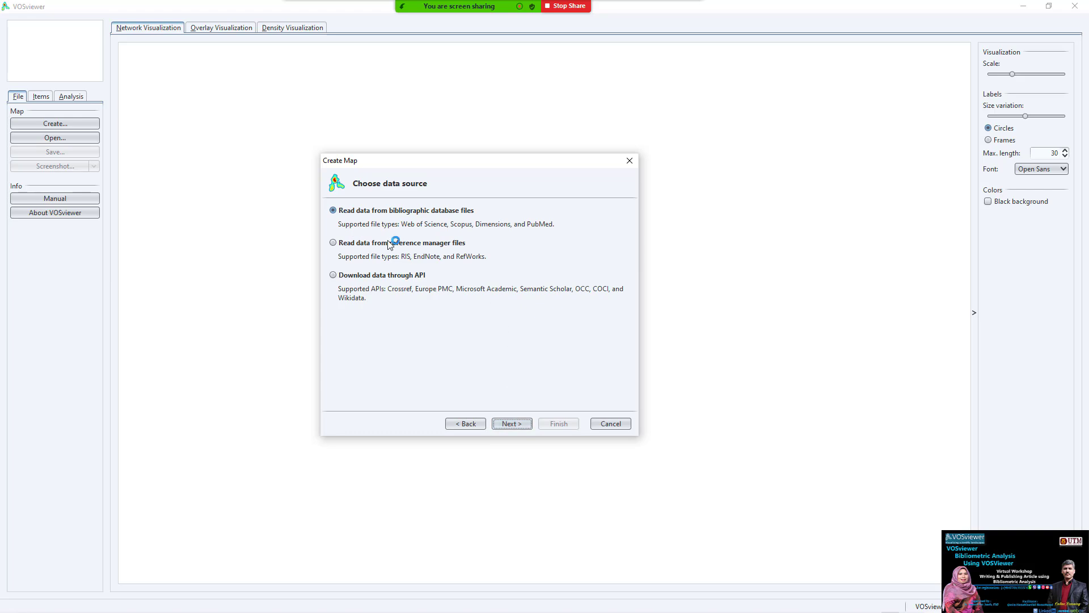
- Set the data source to read from bibliographic database files
key("ctrl+1")
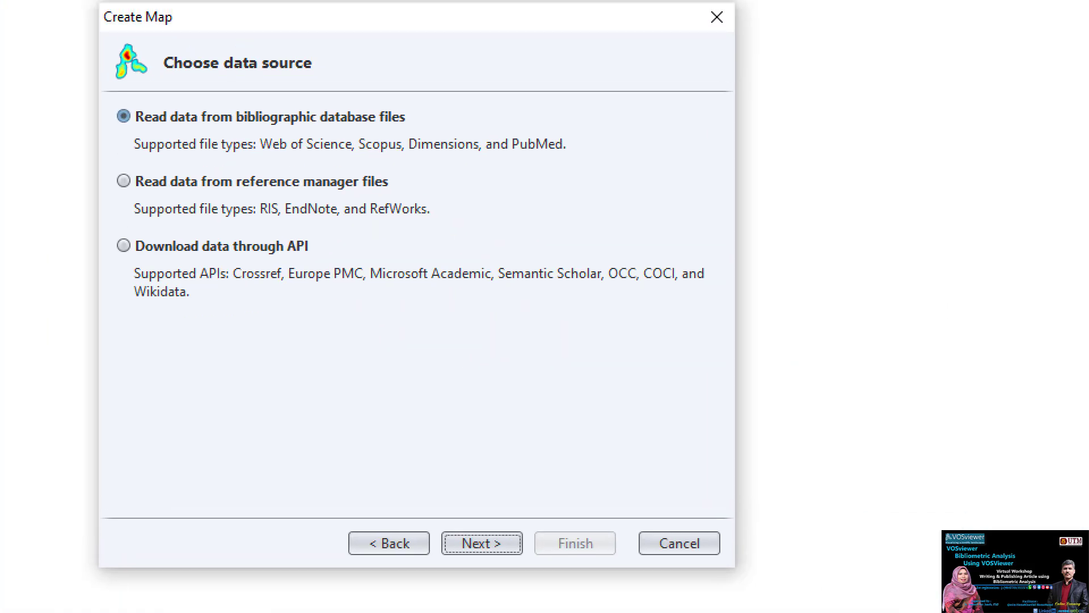
left_click(545, 307)
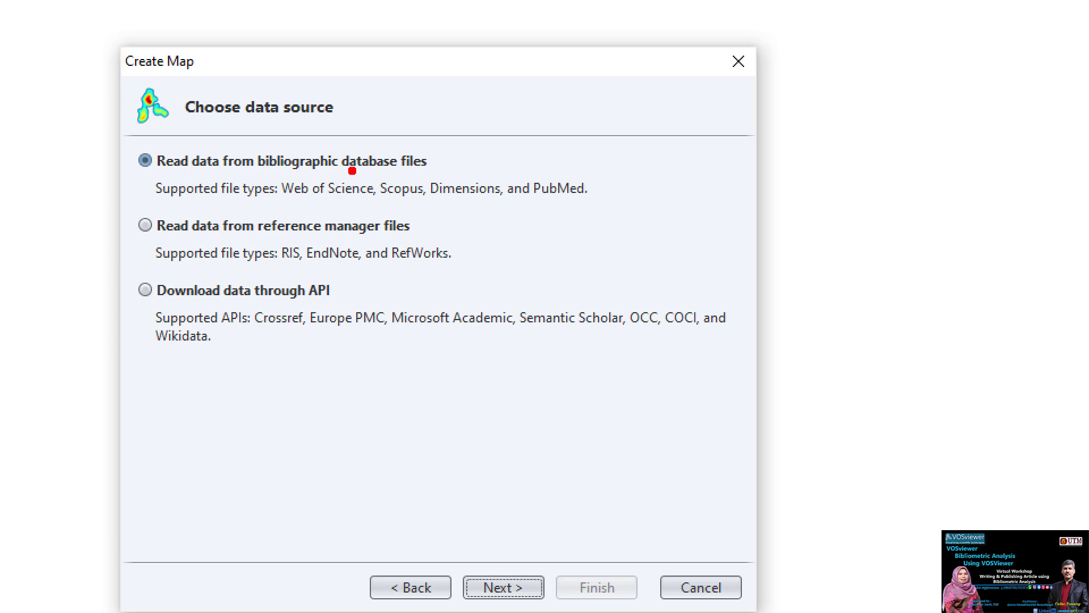
left_click_drag(428, 170, 378, 174)
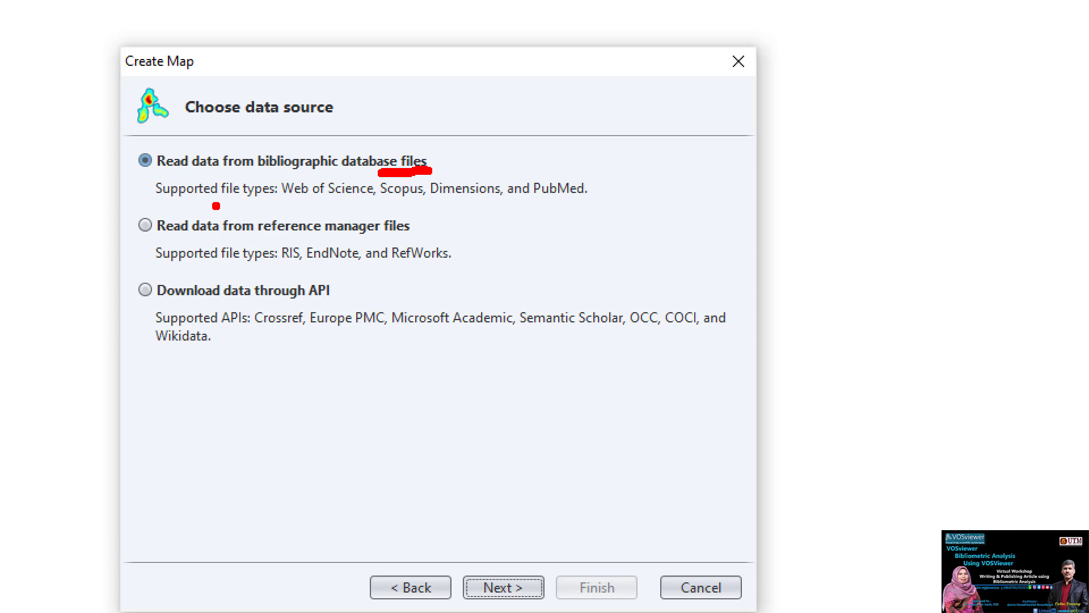
left_click_drag(296, 205, 487, 203)
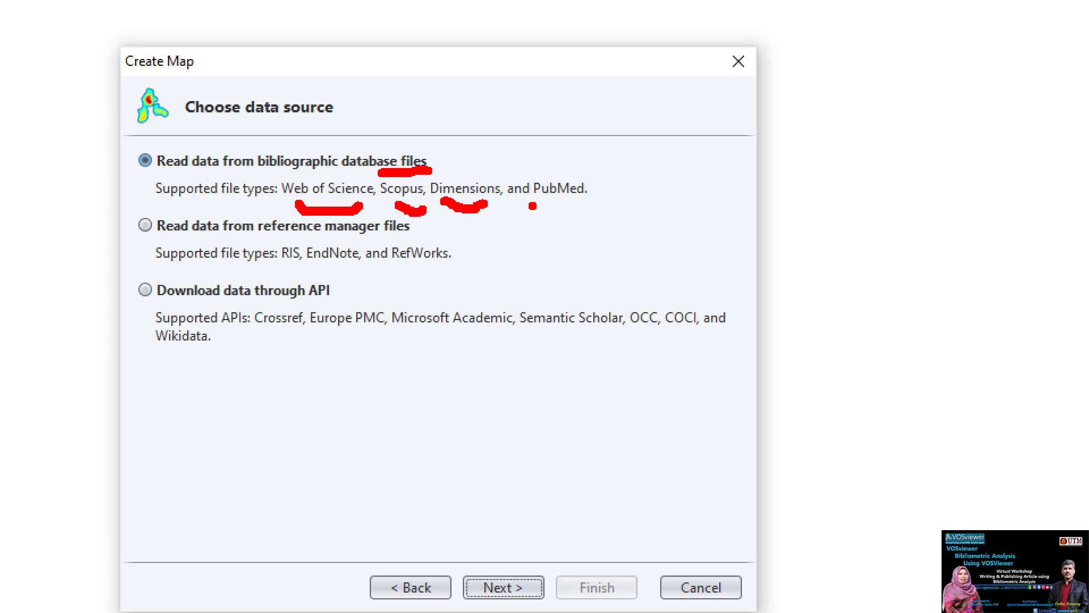
left_click_drag(558, 199, 579, 196)
left_click(566, 219)
mouse_move(280, 182)
left_mouse_down()
mouse_move(370, 161)
mouse_move(389, 225)
mouse_move(301, 219)
mouse_move(269, 169)
left_mouse_up()
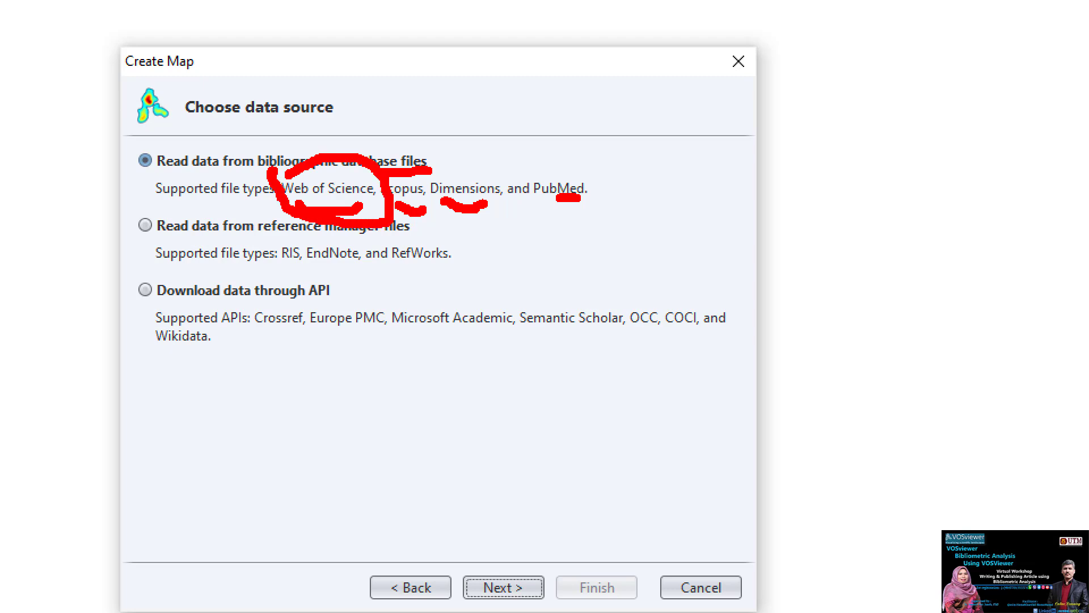
key("Escape")
left_click(381, 213)
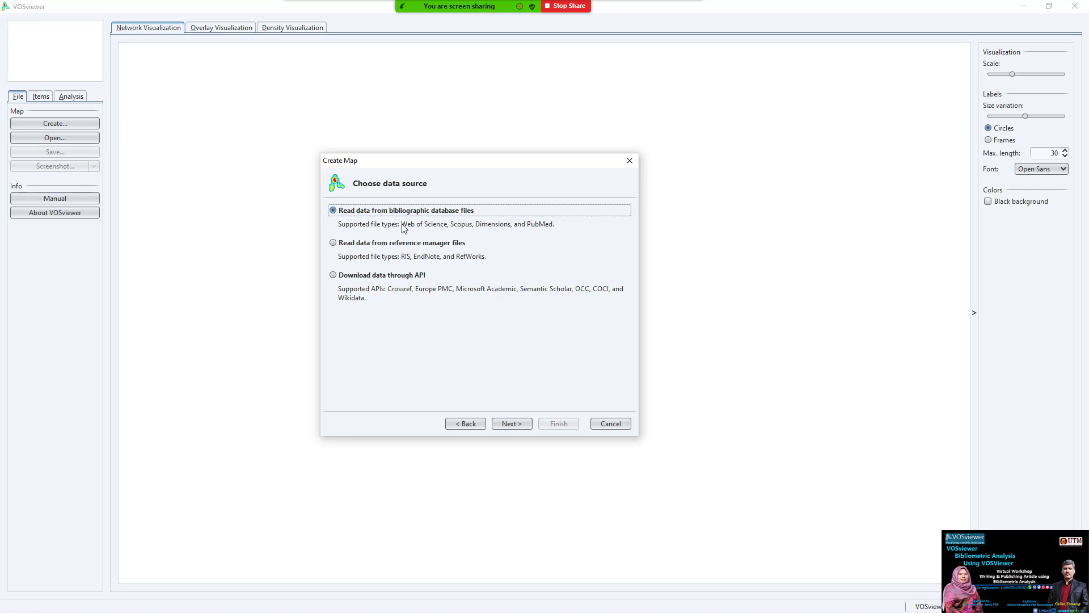
- Browse the file picker to the bibylo folder on the Desktop
left_click(522, 425)
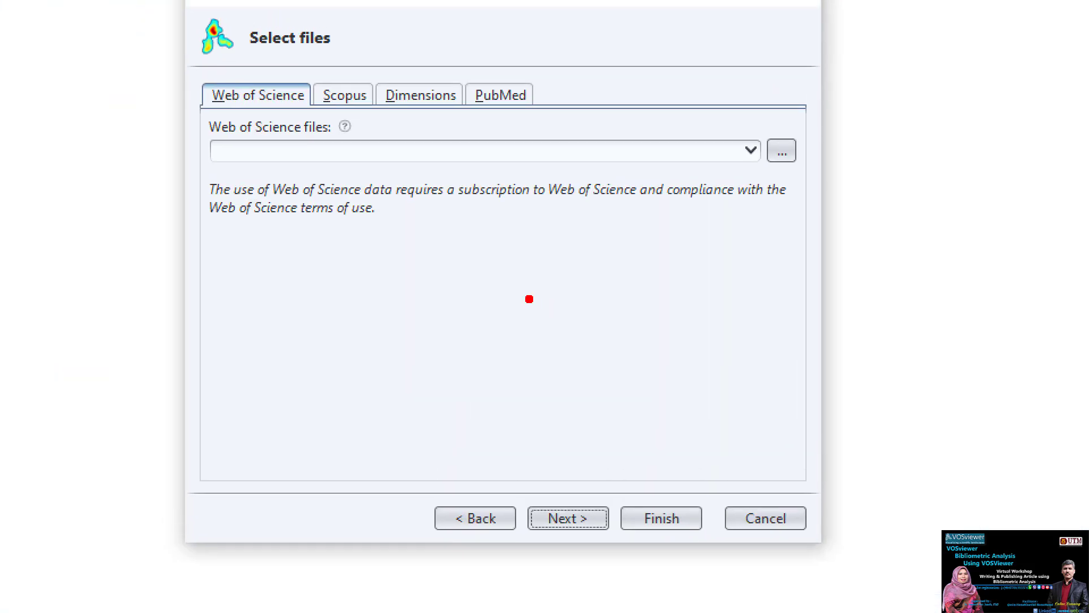
left_click_drag(514, 50, 509, 110)
mouse_move(434, 81)
left_mouse_down()
mouse_move(428, 114)
mouse_move(358, 106)
left_mouse_up()
left_click_drag(244, 117, 332, 57)
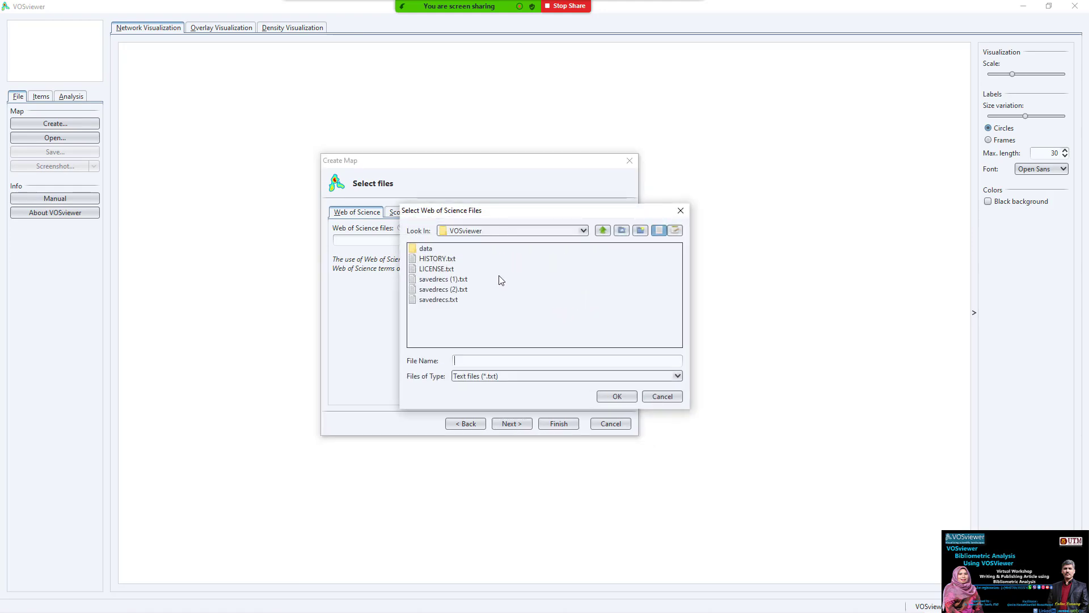
left_click(512, 230)
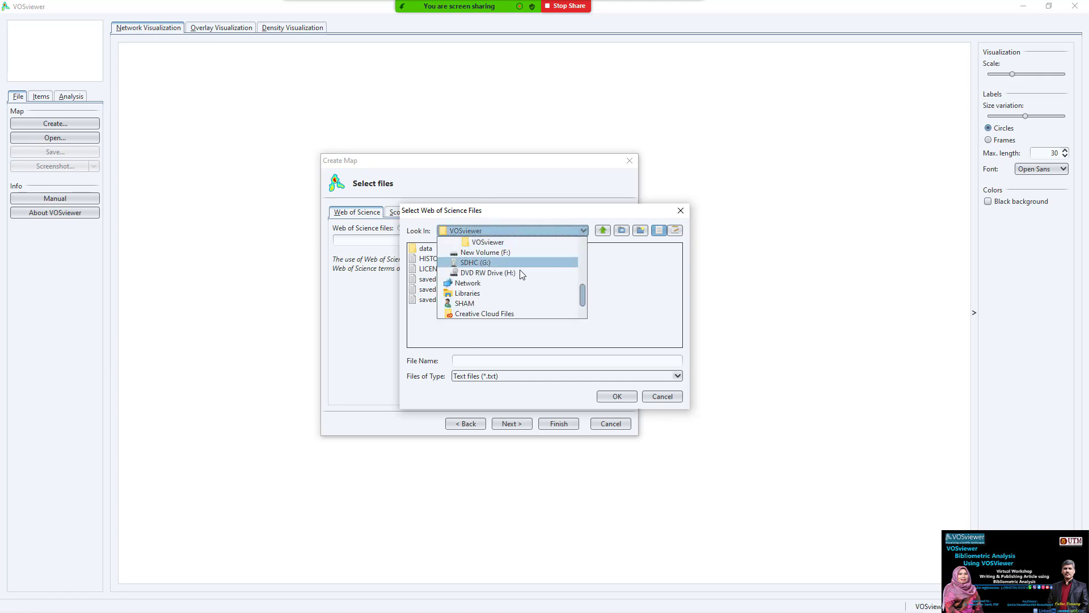
scroll(581, 260, "up", 5)
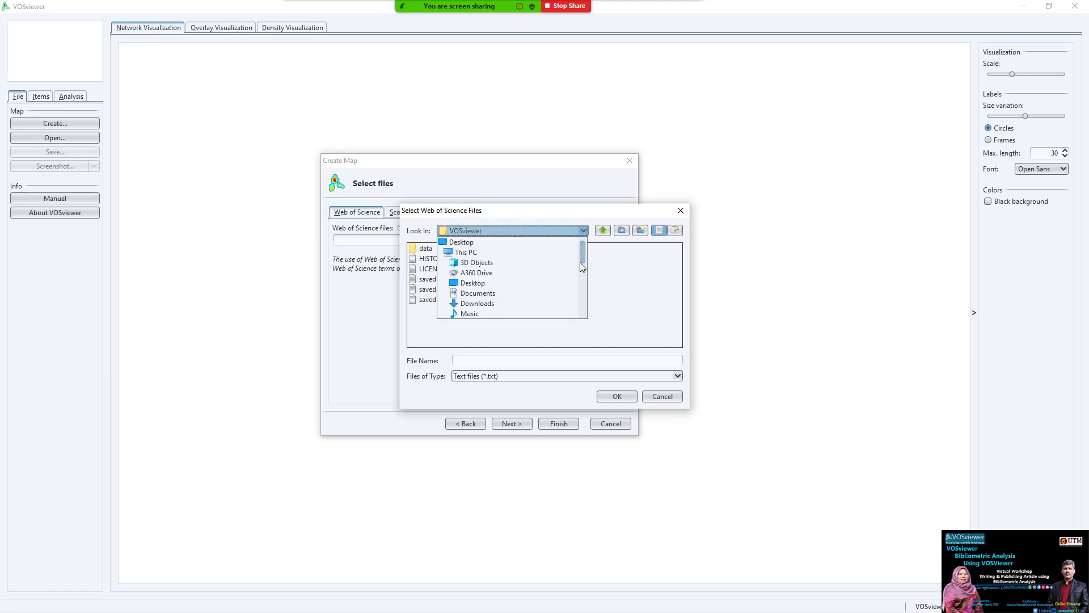
left_click(503, 244)
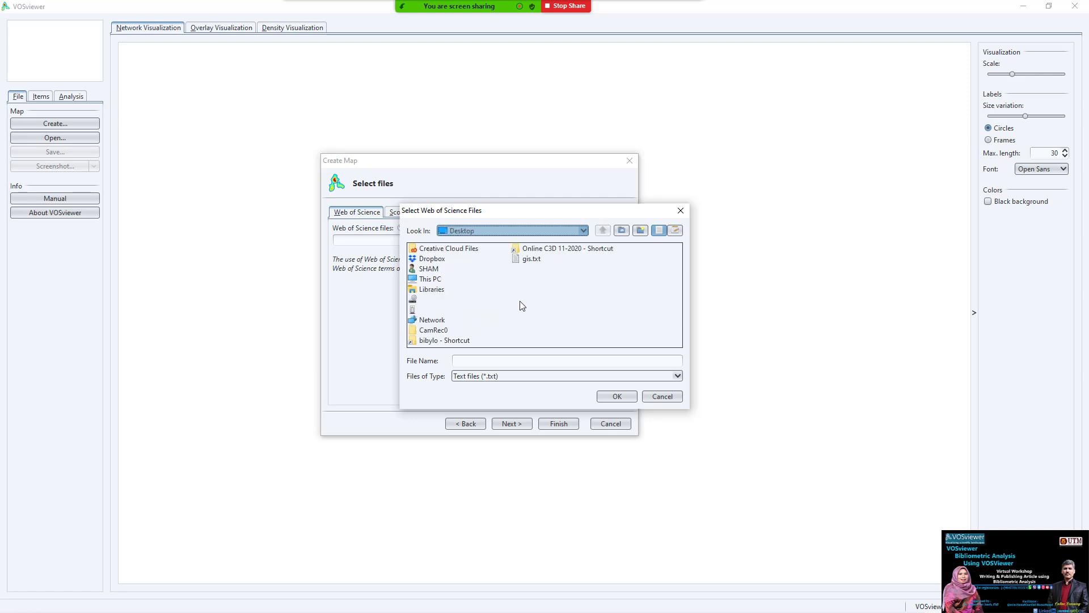
double_click(451, 340)
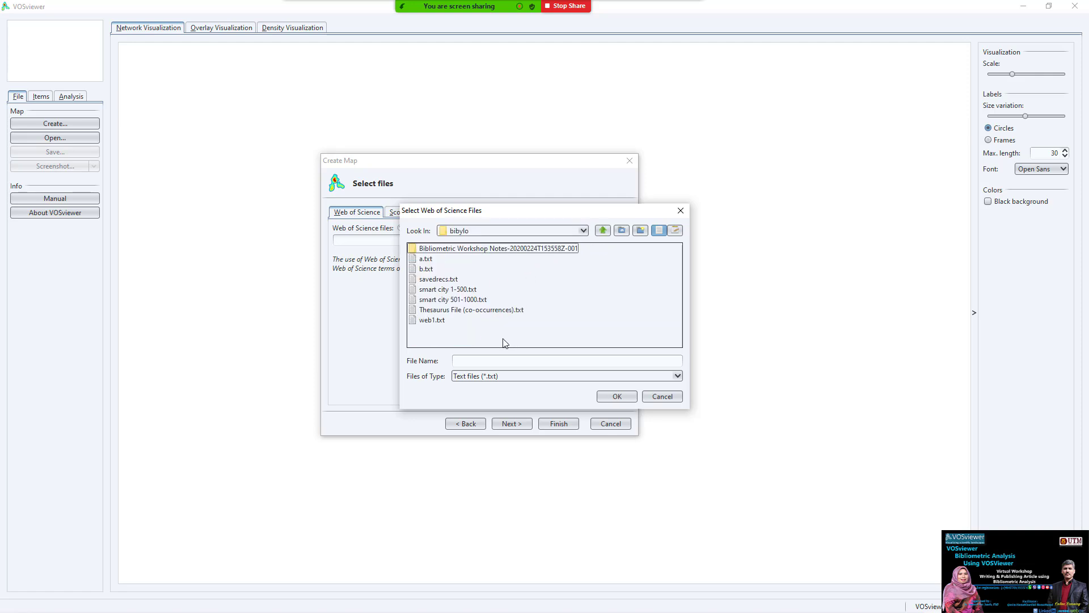
- Select smart city 1-500.txt and smart city 501-1000.txt and read them in
left_click(464, 292)
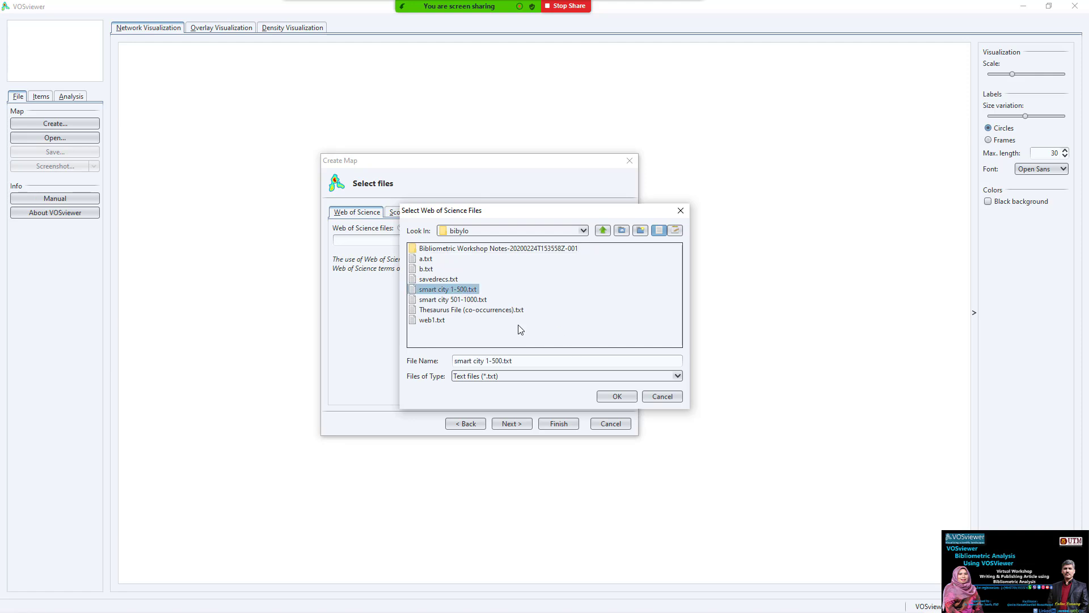
key("alt+Tab")
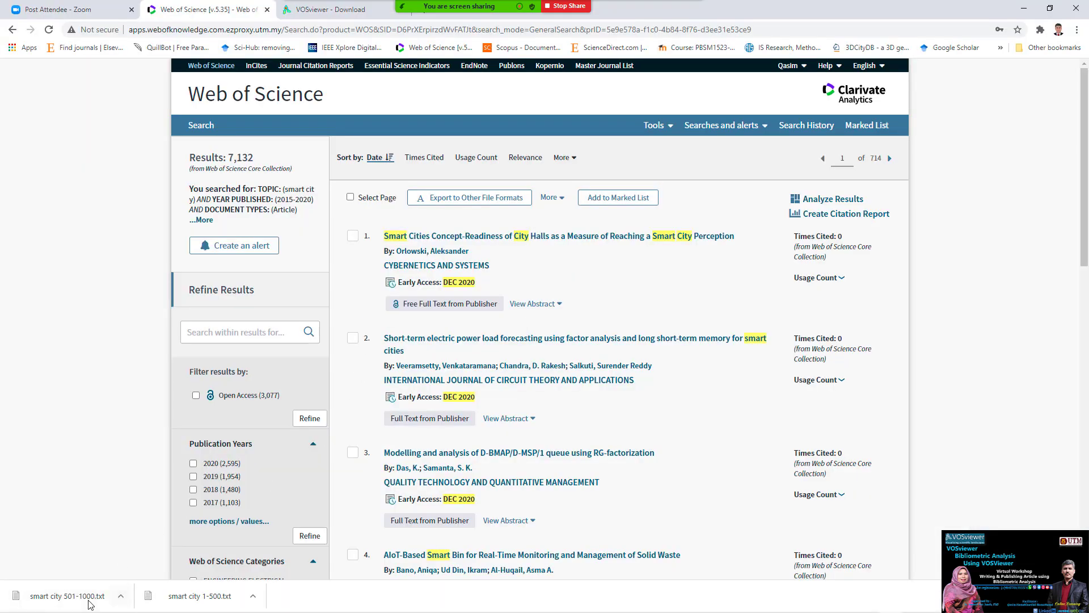
key("alt+Tab")
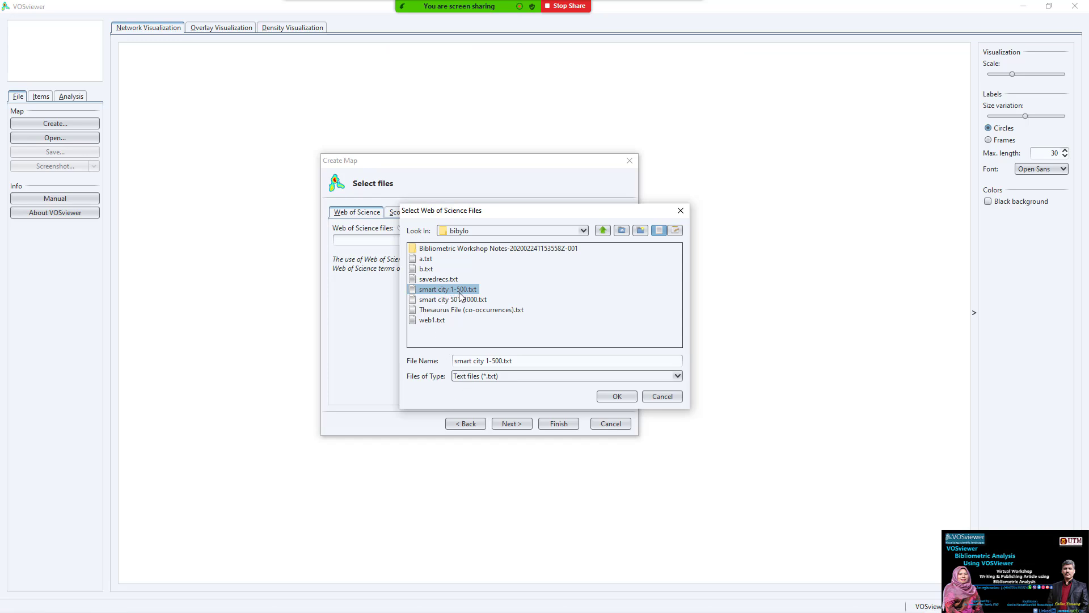
left_click(477, 300, "shift")
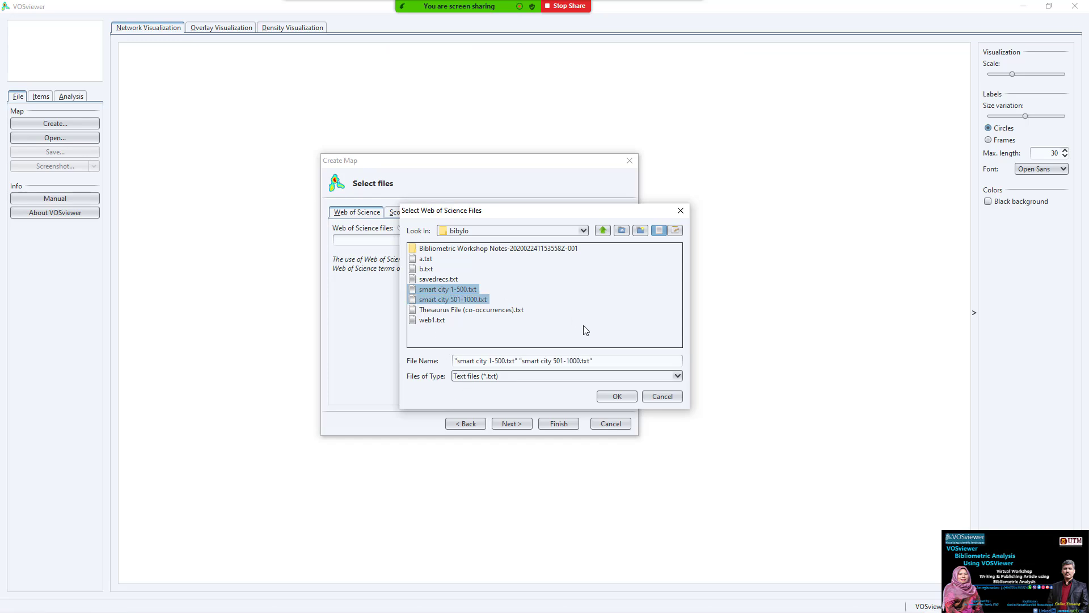
key("ctrl+1")
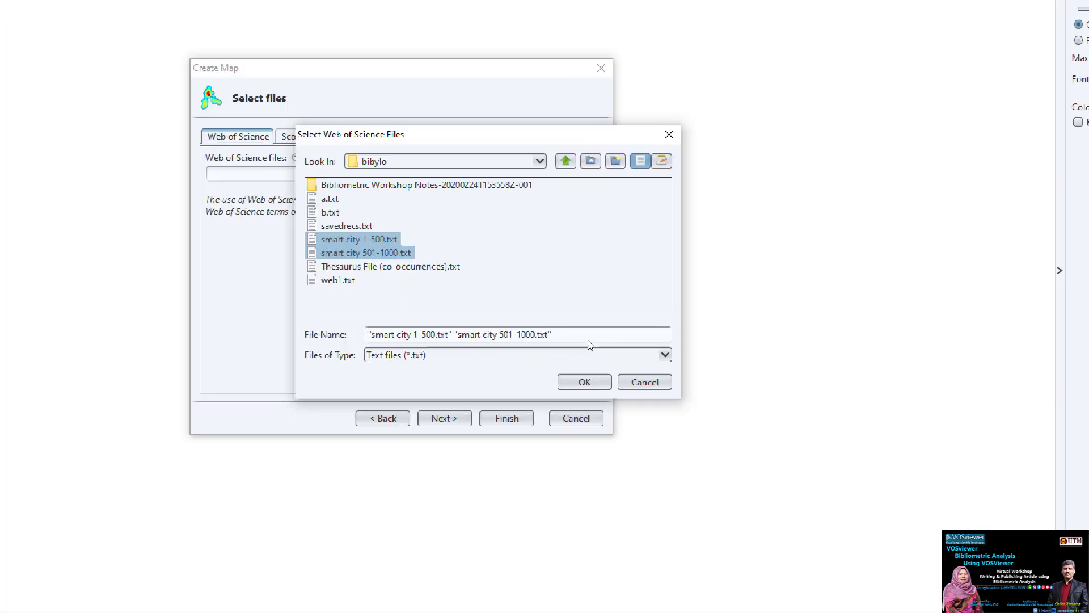
left_click(631, 371)
mouse_move(327, 177)
left_mouse_down()
mouse_move(147, 199)
mouse_move(396, 211)
mouse_move(338, 179)
left_mouse_up()
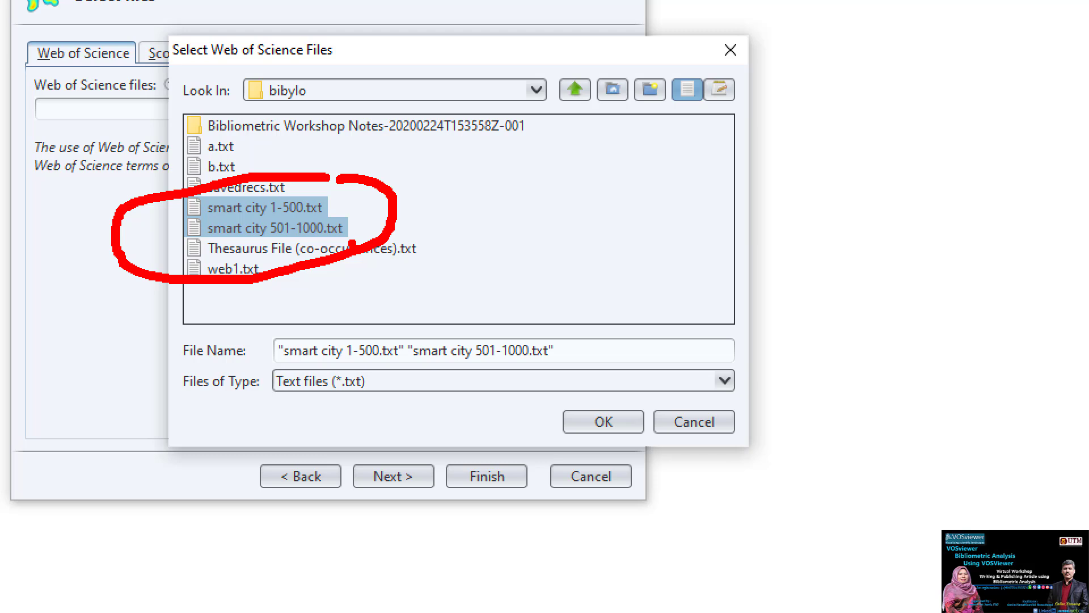
key("Escape")
left_click(615, 397)
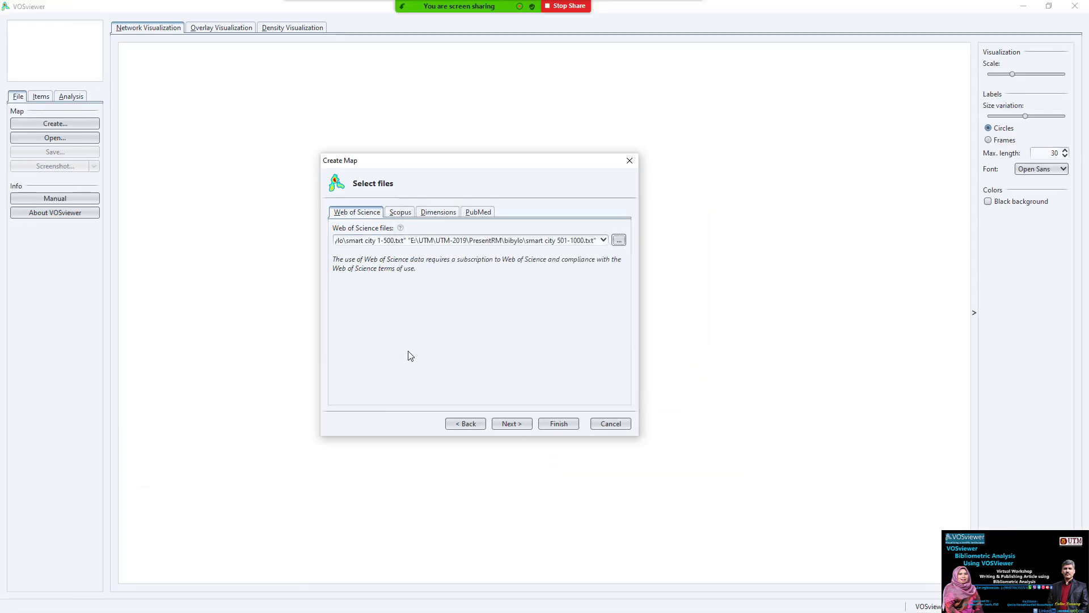
left_click(512, 425)
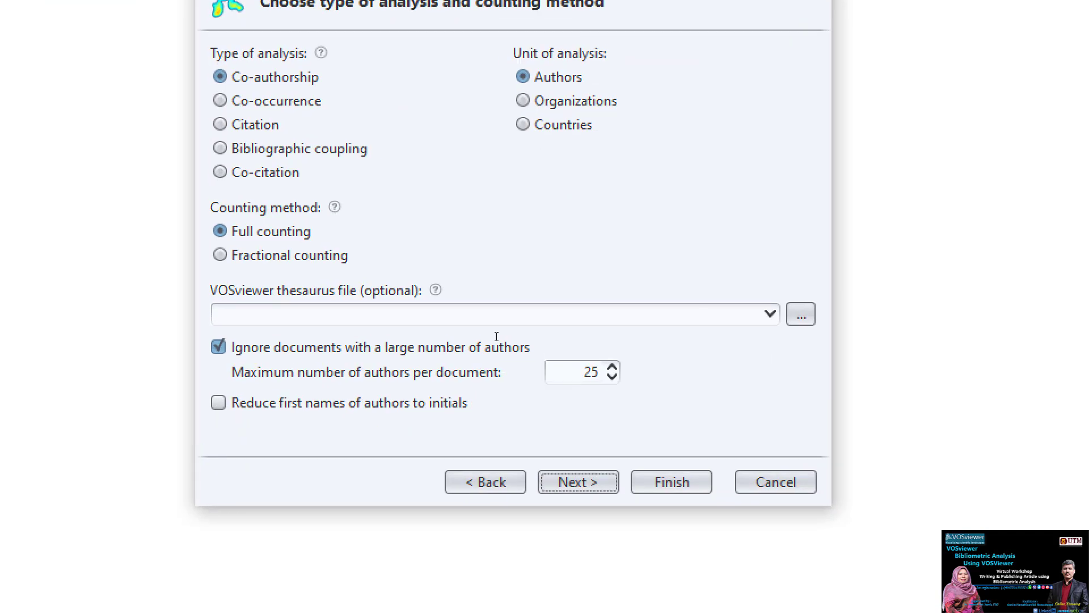
- Choose co-authorship analysis with countries as the unit and fractional counting
left_click_drag(364, 69, 563, 72)
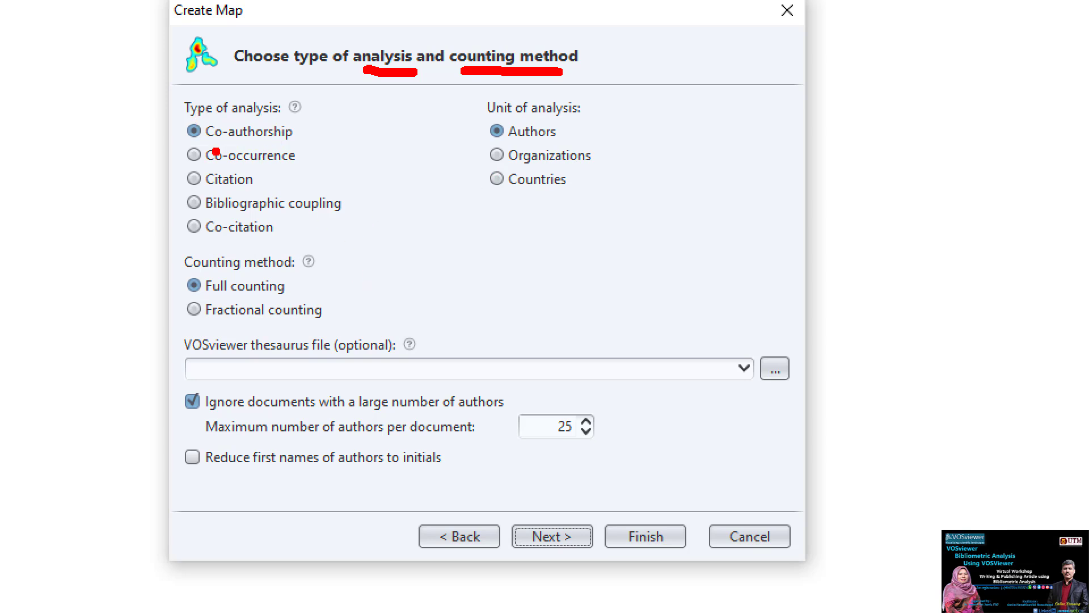
left_click(259, 179)
left_click(560, 136)
left_click(566, 186)
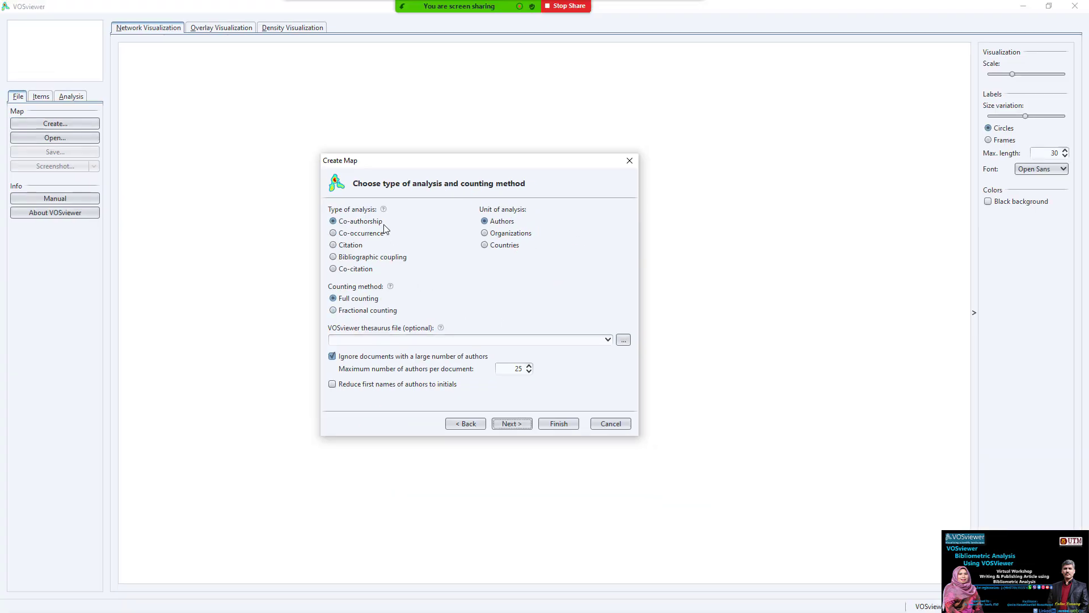
left_click(382, 225)
left_click(485, 245)
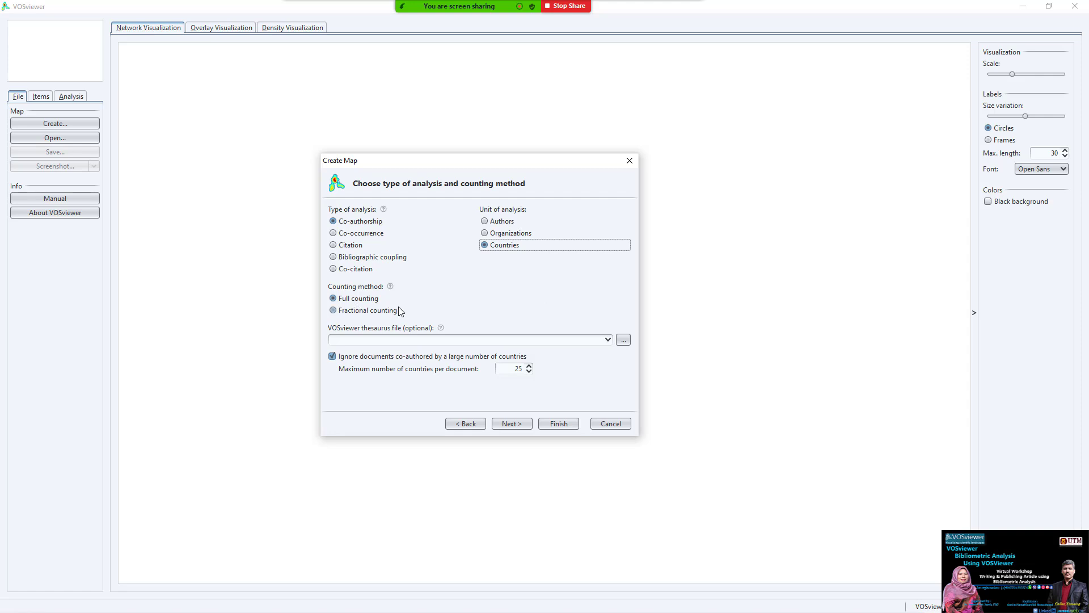
left_click(358, 313)
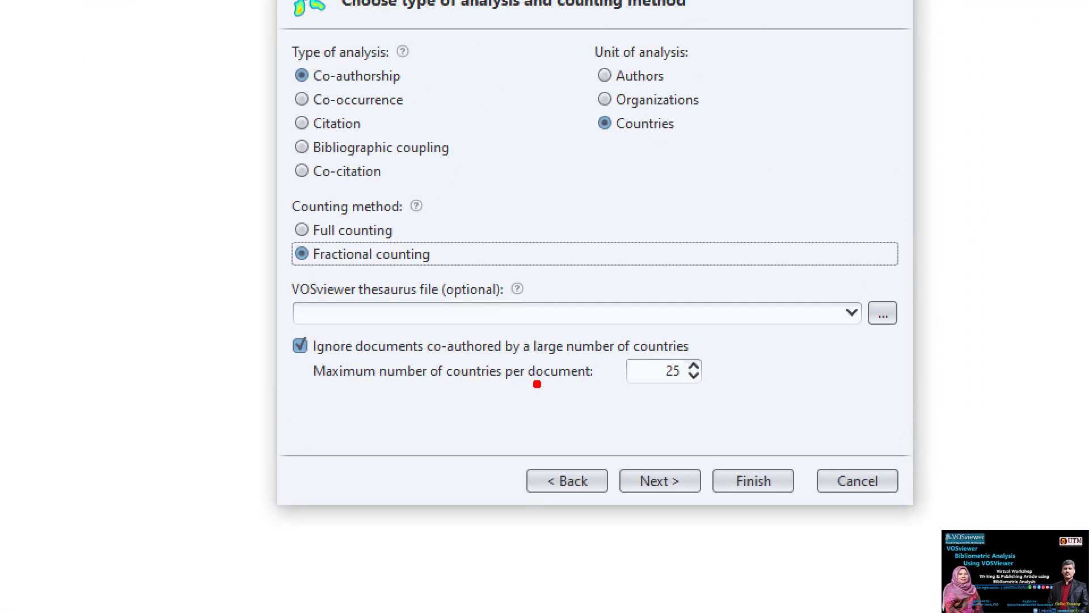
mouse_move(746, 369)
left_mouse_down()
mouse_move(620, 401)
mouse_move(742, 371)
left_mouse_up()
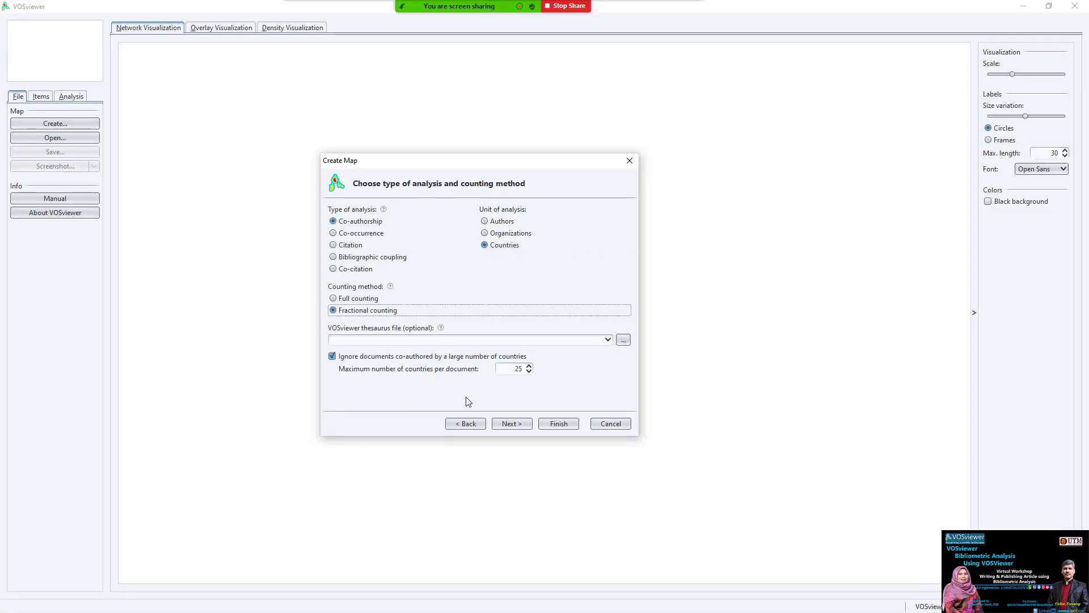
- Keep the 5-document and 0-citation thresholds so 50 of 93 countries qualify, and include all 50
left_click(512, 423)
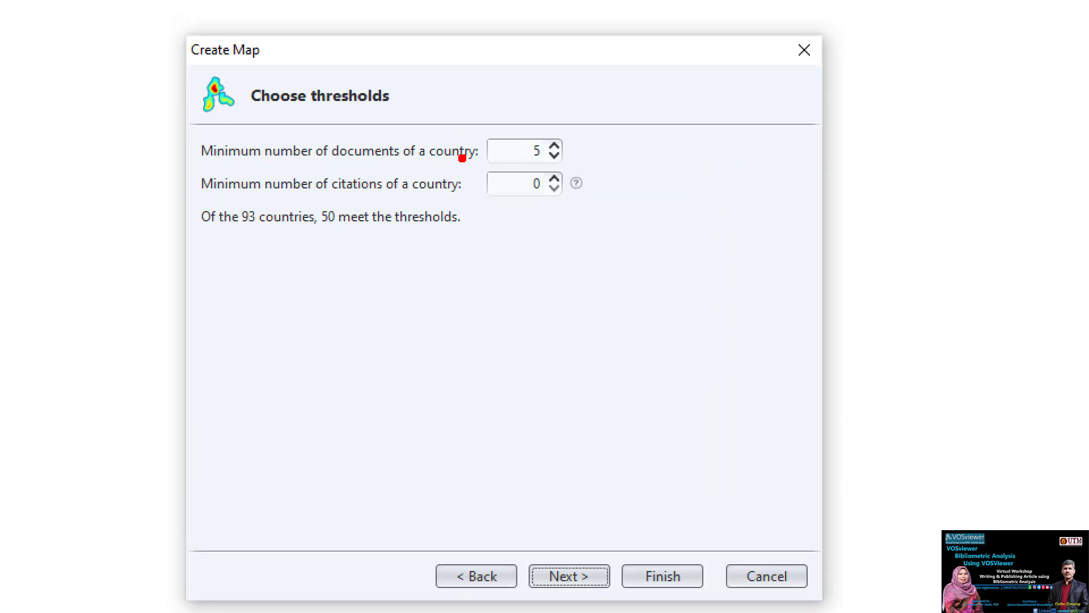
left_click_drag(467, 165, 423, 164)
mouse_move(577, 124)
left_mouse_down()
mouse_move(506, 126)
mouse_move(570, 173)
mouse_move(584, 115)
left_mouse_up()
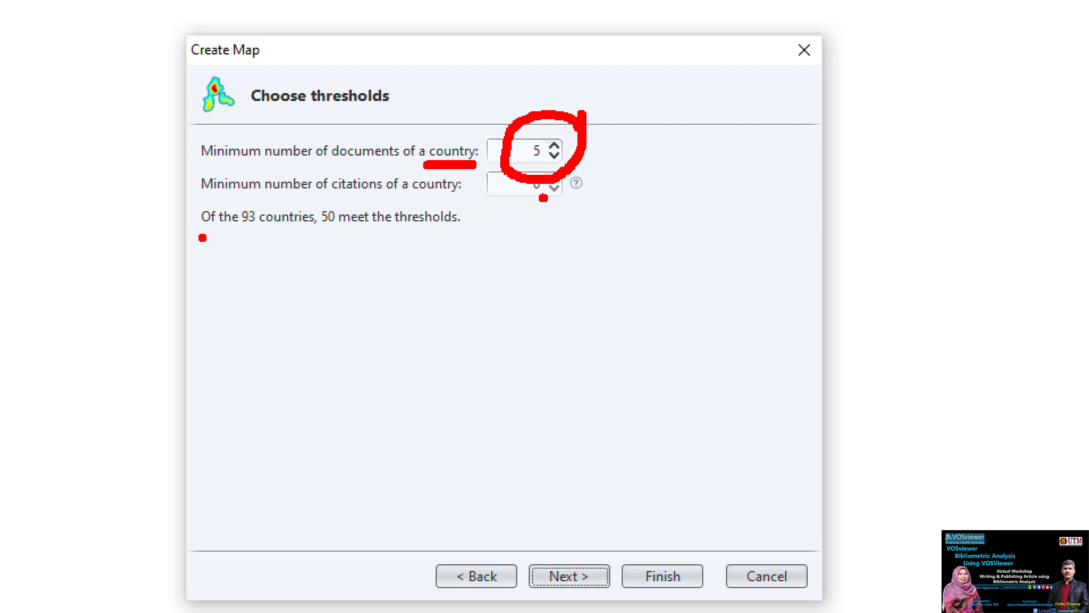
mouse_move(258, 228)
left_mouse_down()
mouse_move(317, 238)
mouse_move(445, 229)
left_mouse_up()
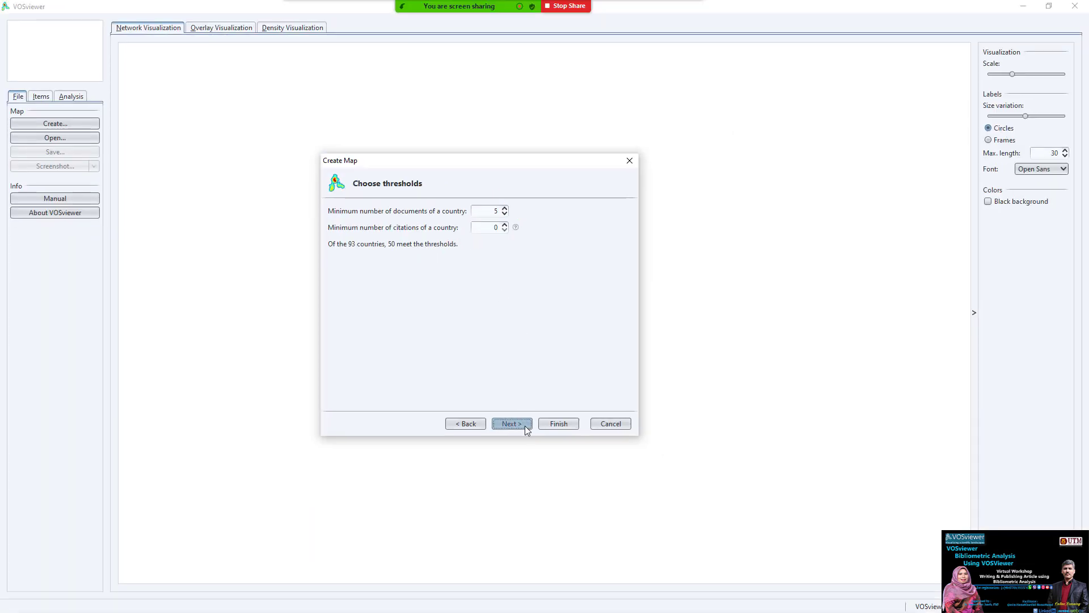
left_click(596, 580)
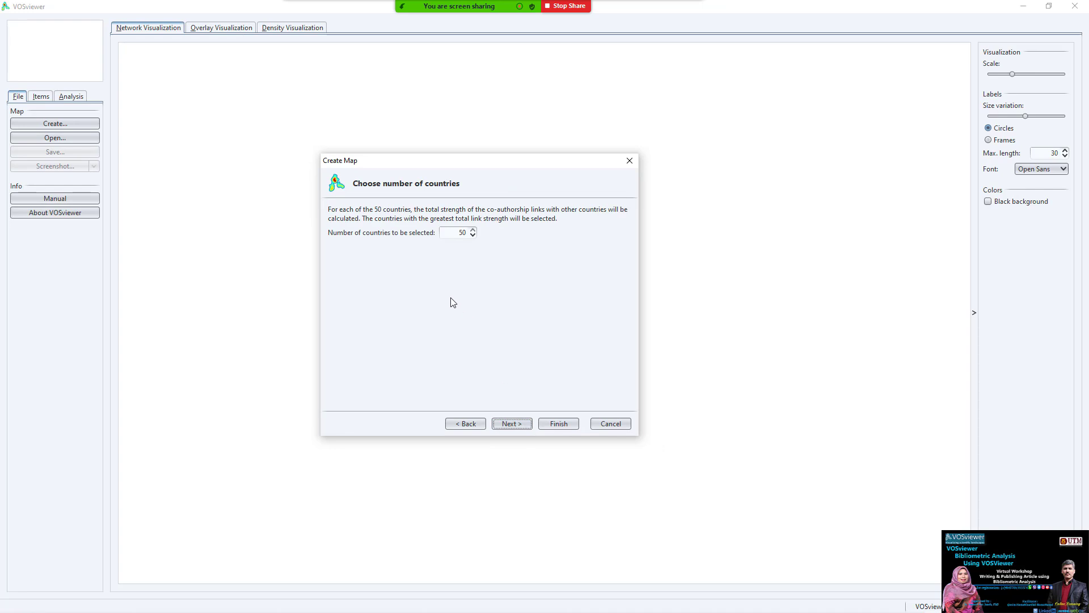
left_click(474, 426)
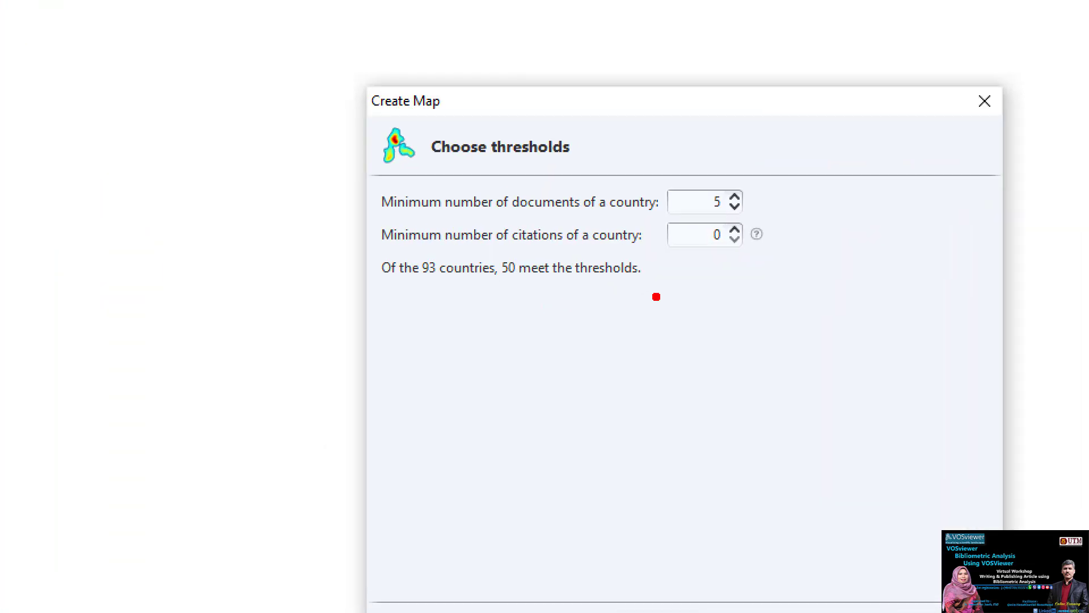
left_click_drag(467, 257, 382, 255)
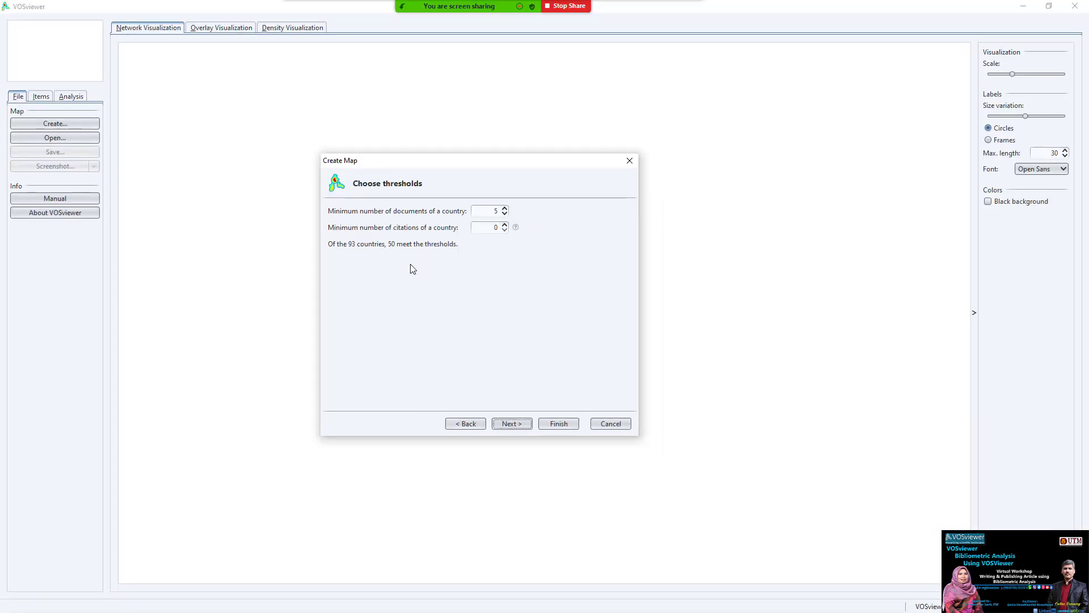
left_click(512, 424)
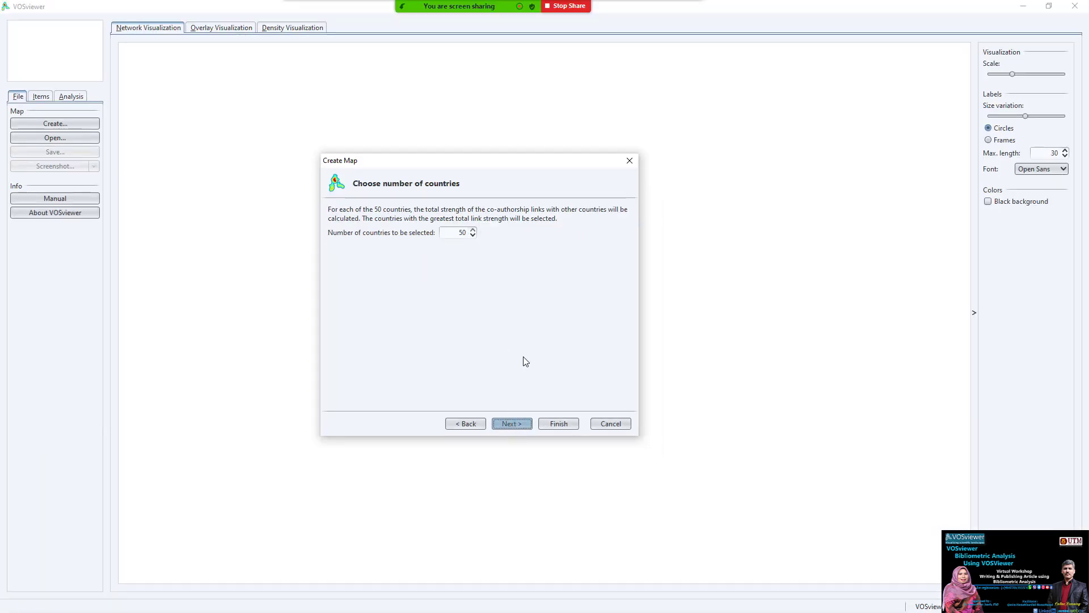
left_click(512, 424)
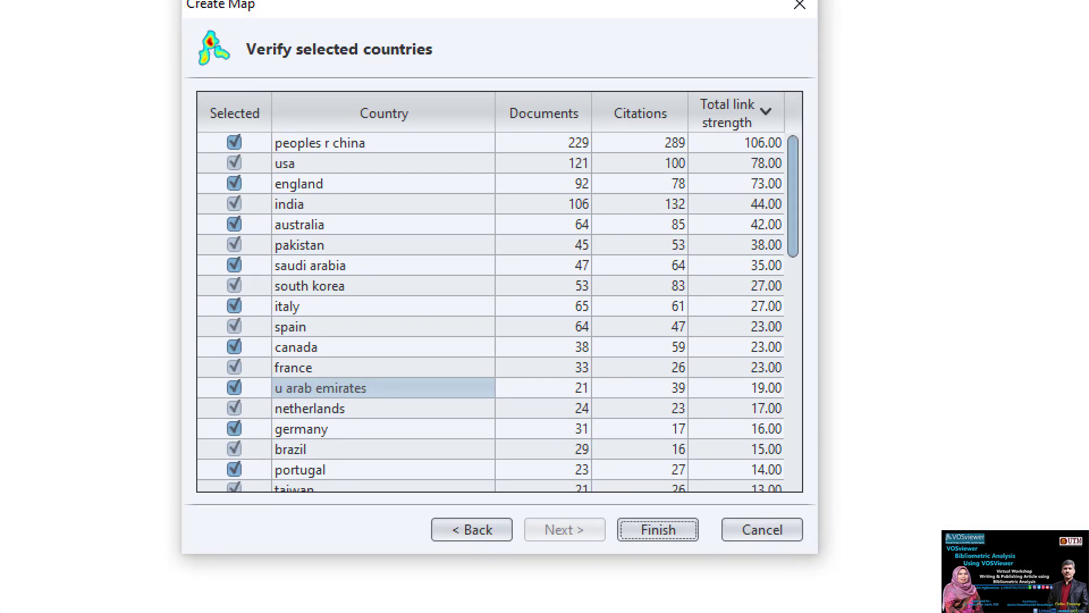
left_click_drag(255, 67, 470, 72)
mouse_move(260, 95)
left_mouse_down()
mouse_move(261, 83)
mouse_move(159, 388)
mouse_move(244, 546)
mouse_move(262, 302)
mouse_move(253, 124)
mouse_move(264, 78)
left_mouse_up()
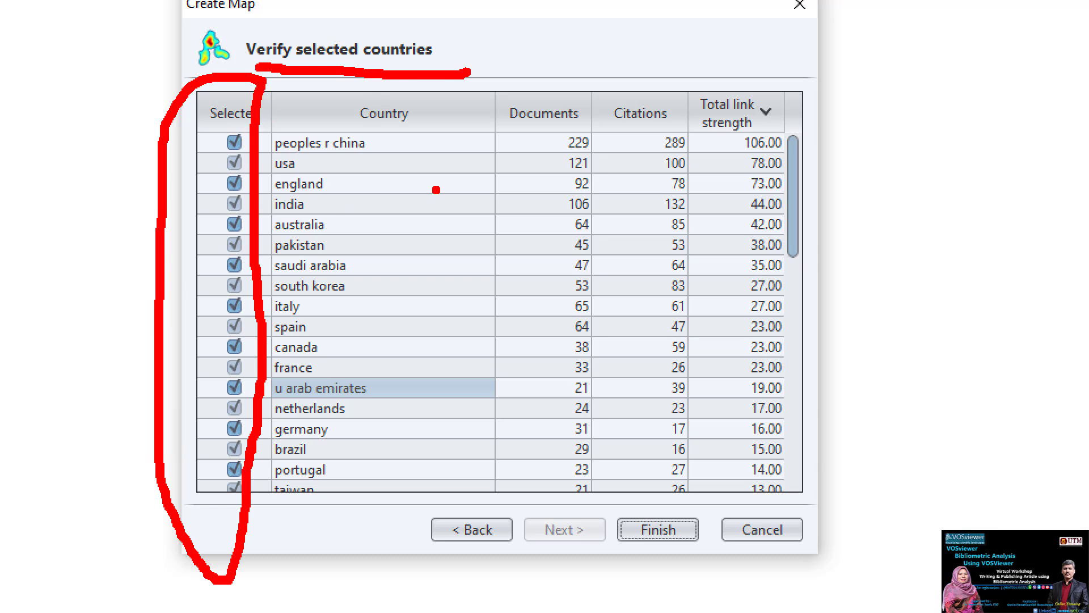
left_click_drag(447, 118, 433, 325)
left_click_drag(397, 278, 435, 347)
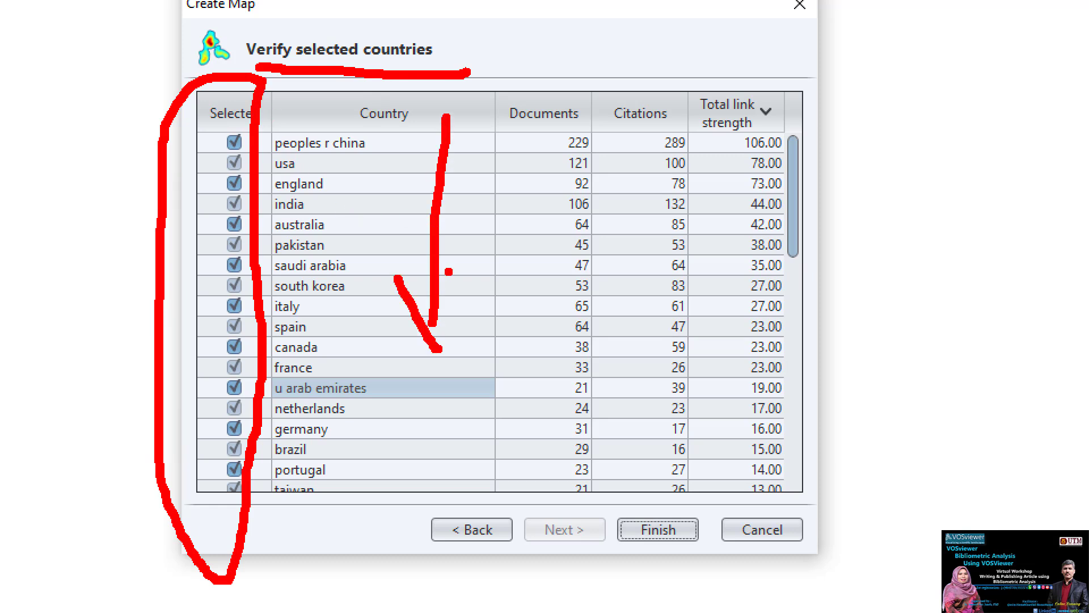
left_click_drag(448, 271, 440, 332)
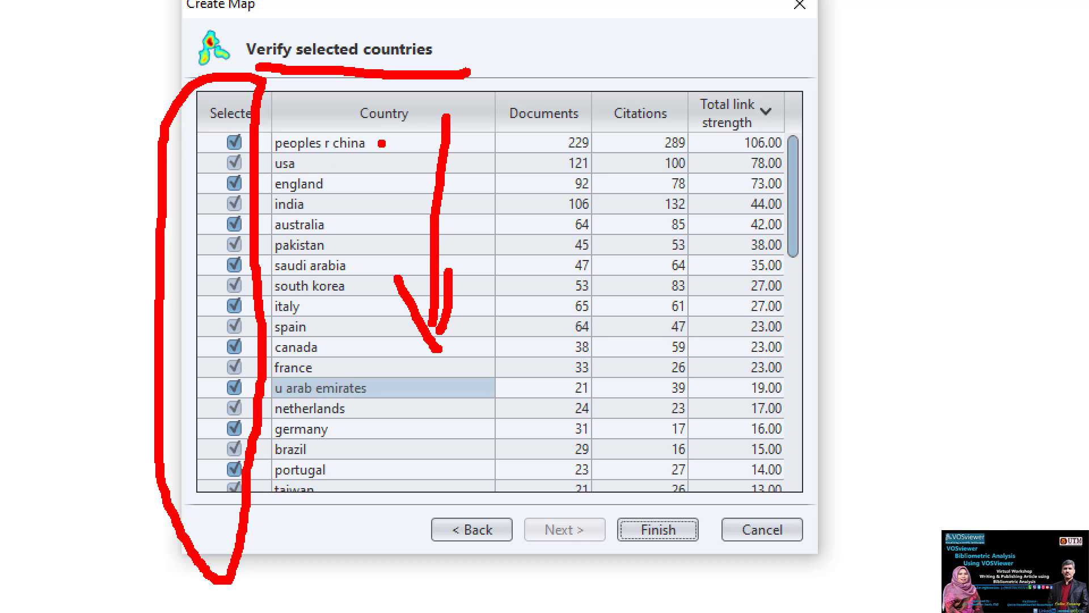
mouse_move(437, 109)
left_mouse_down()
mouse_move(379, 150)
mouse_move(363, 136)
left_mouse_up()
left_click_drag(353, 176, 379, 161)
left_click_drag(358, 203, 382, 193)
left_click_drag(354, 231, 370, 225)
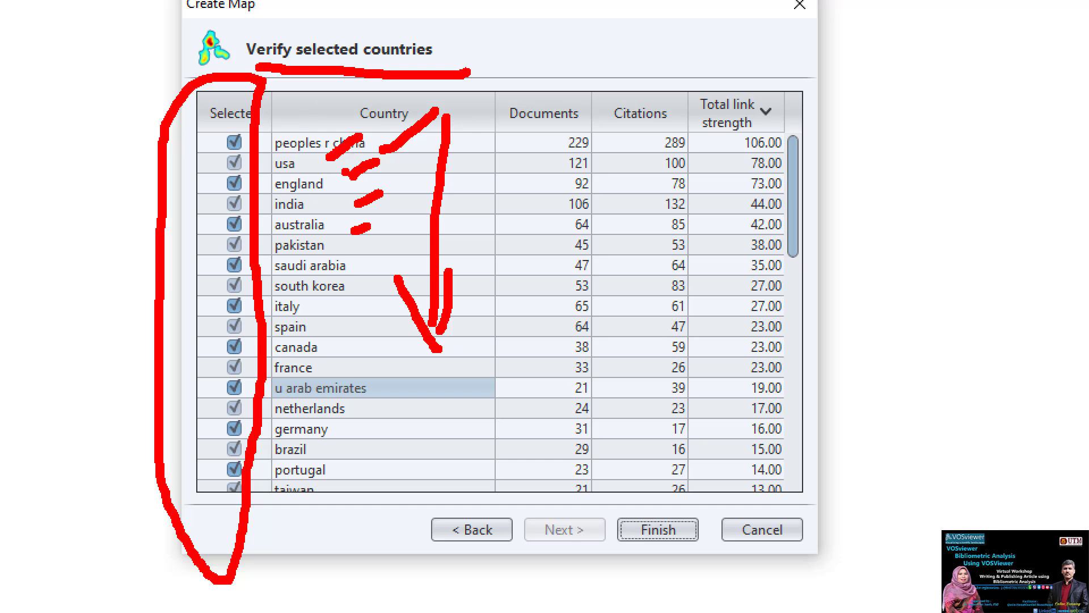
mouse_move(539, 166)
left_mouse_down()
mouse_move(618, 150)
mouse_move(544, 166)
left_mouse_up()
mouse_move(696, 155)
left_mouse_down()
mouse_move(658, 166)
mouse_move(698, 174)
left_mouse_up()
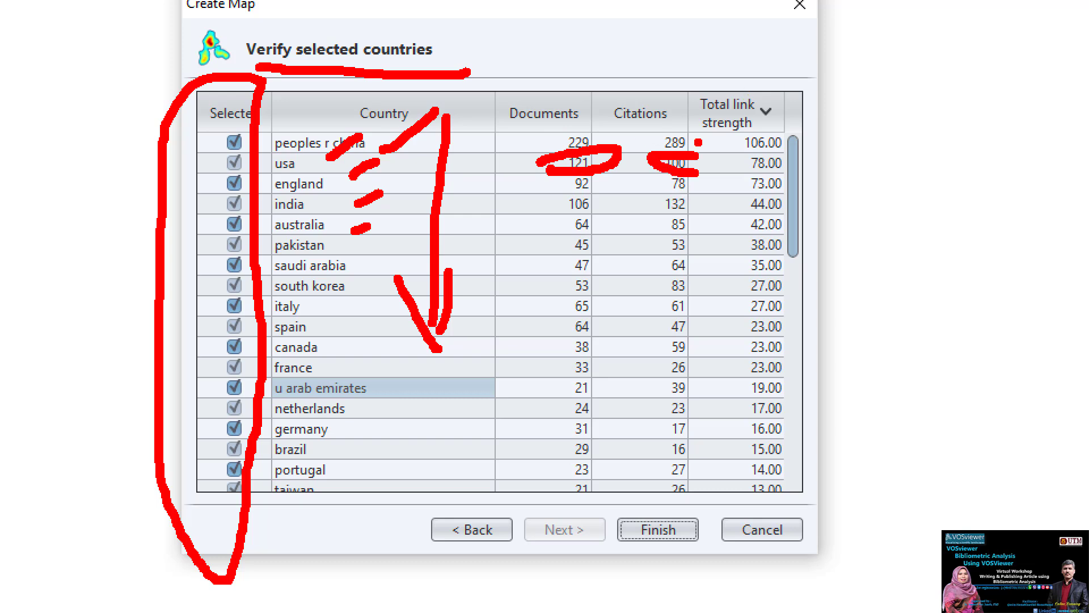
key("Escape")
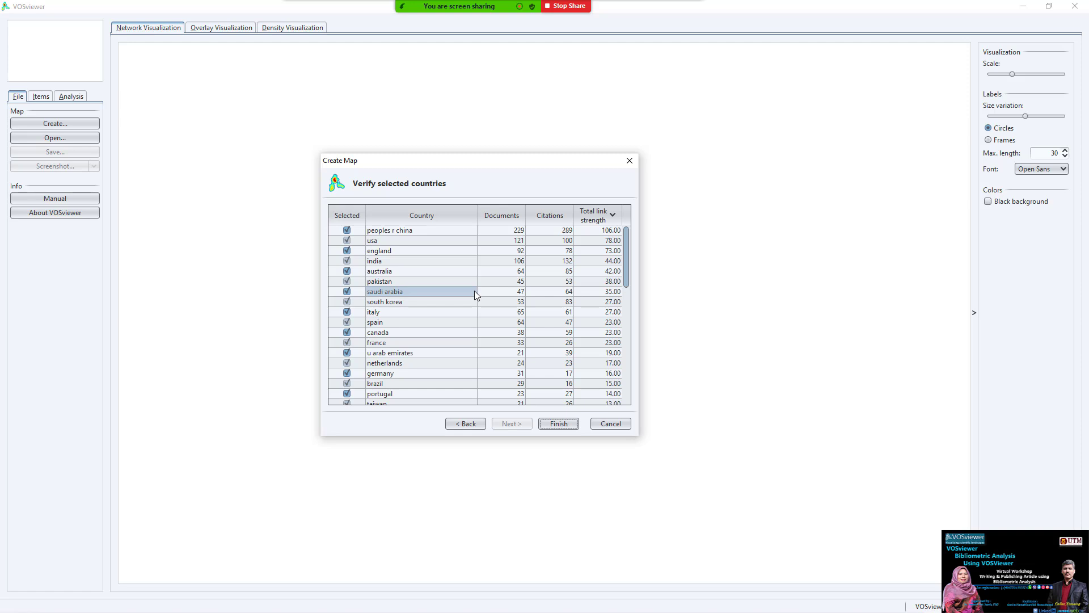
- Export the selected countries as a CSV file named 'countires of smart city link'
right_click(476, 309)
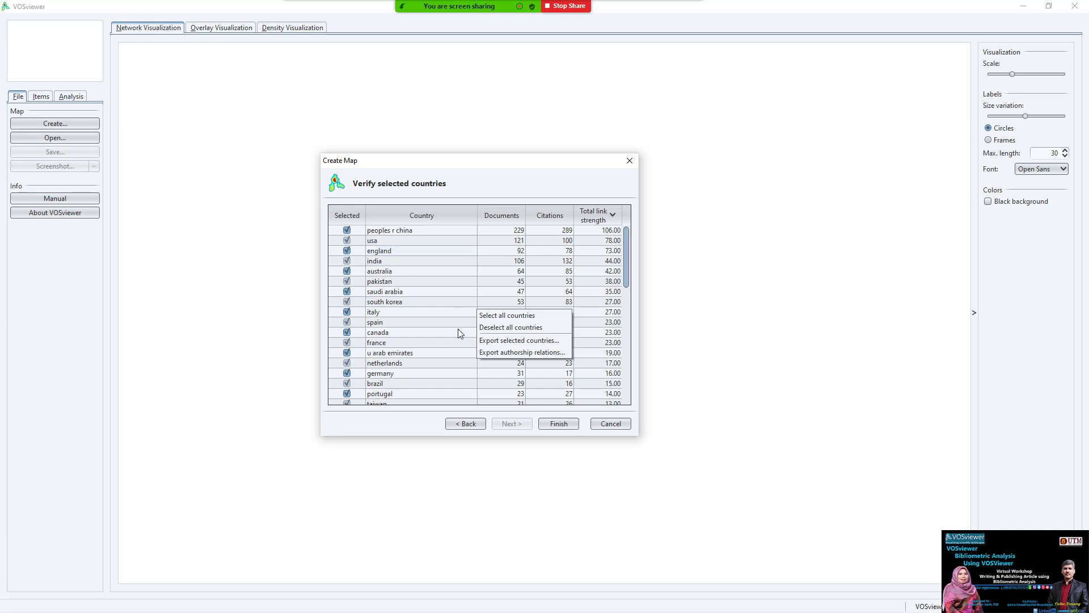
left_click(524, 340)
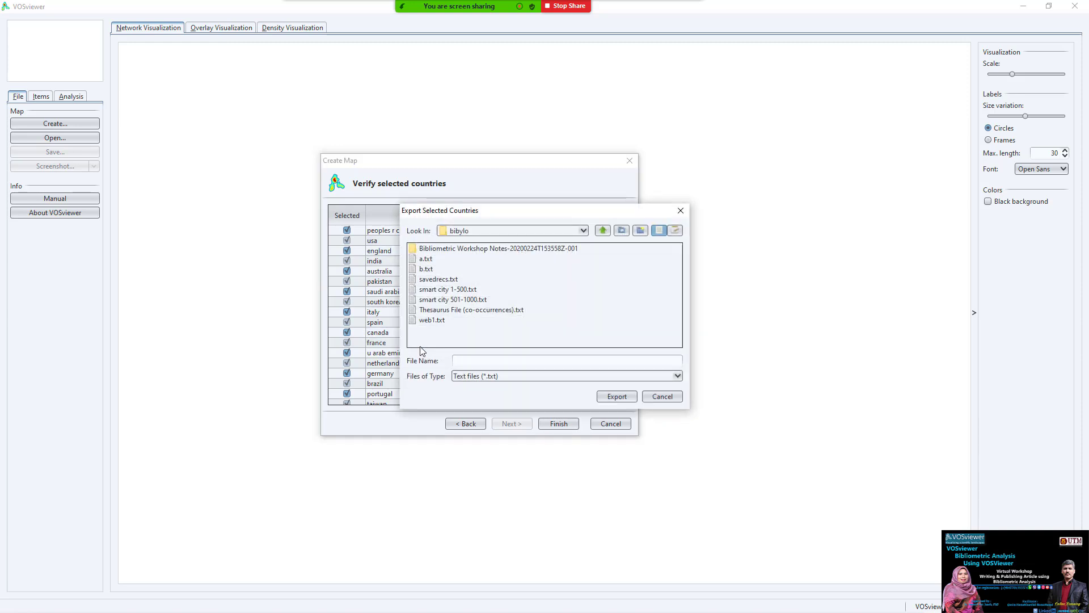
key("Escape")
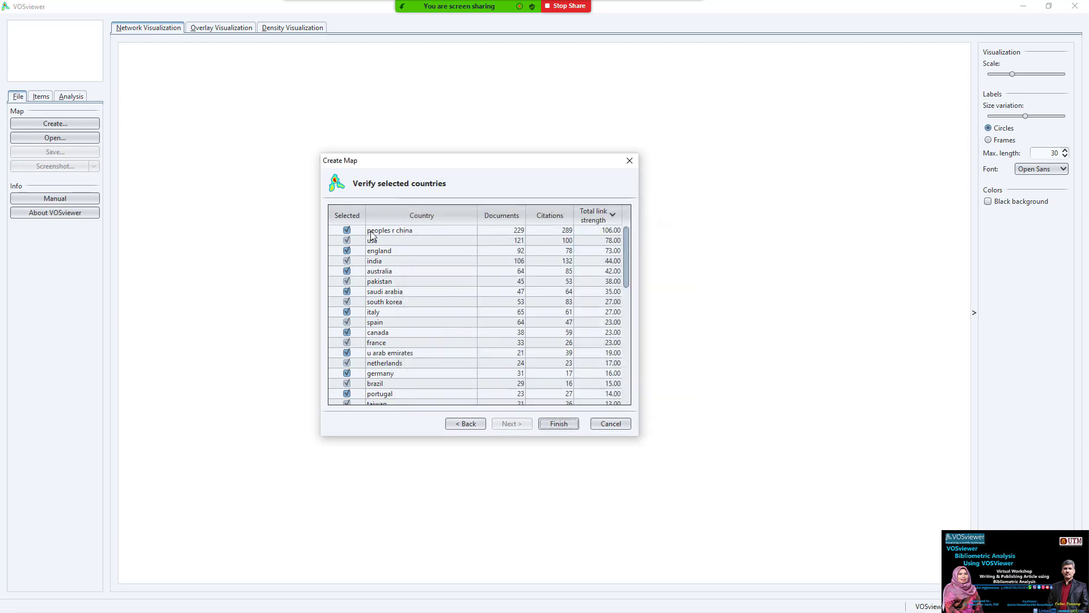
right_click(445, 300)
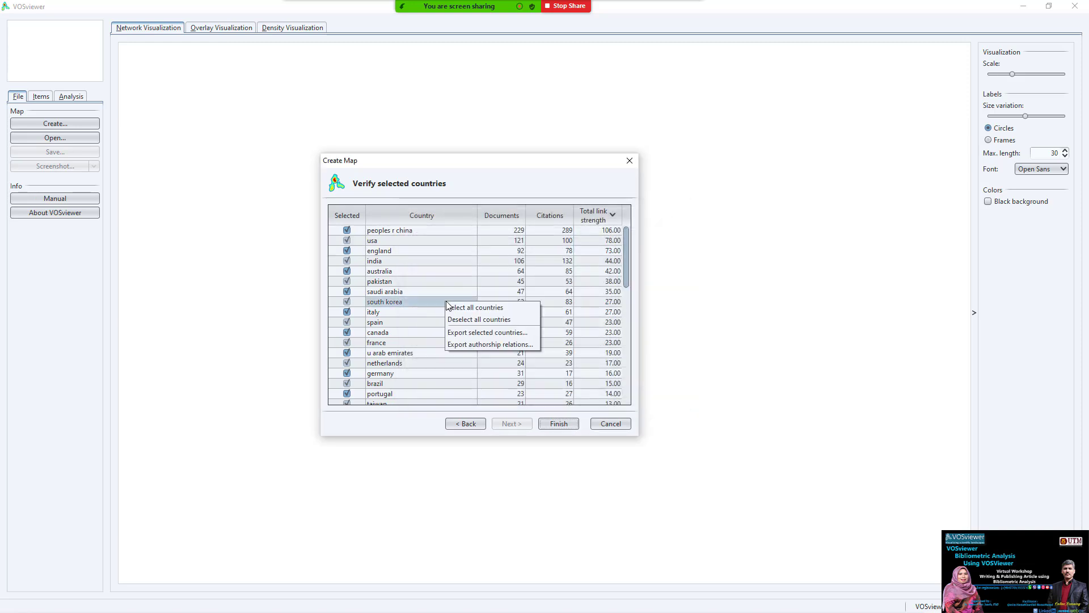
left_click(489, 333)
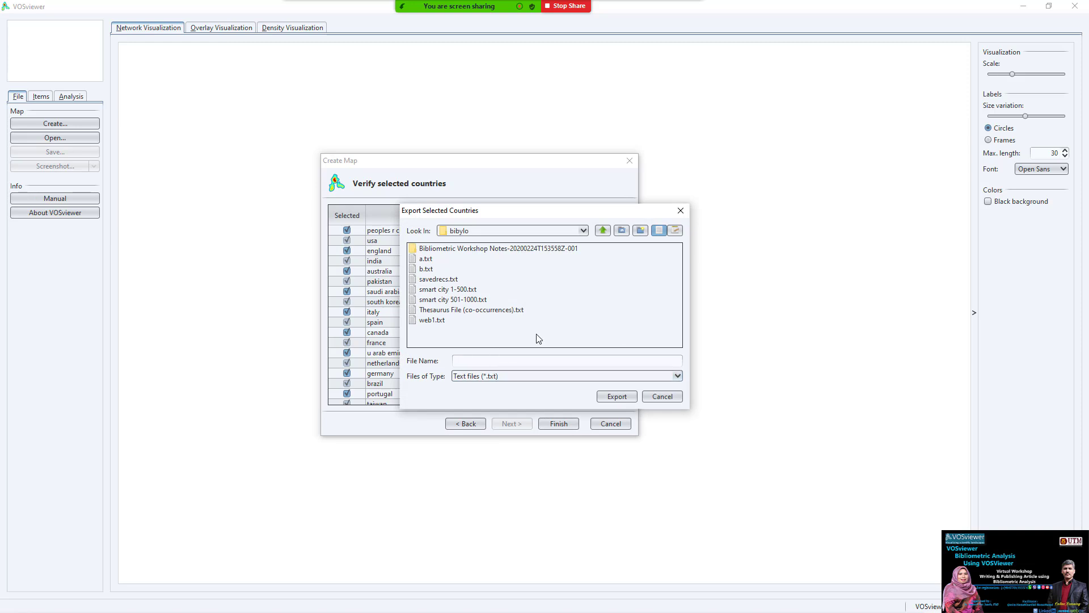
type("countires of smart city link")
left_click(531, 374)
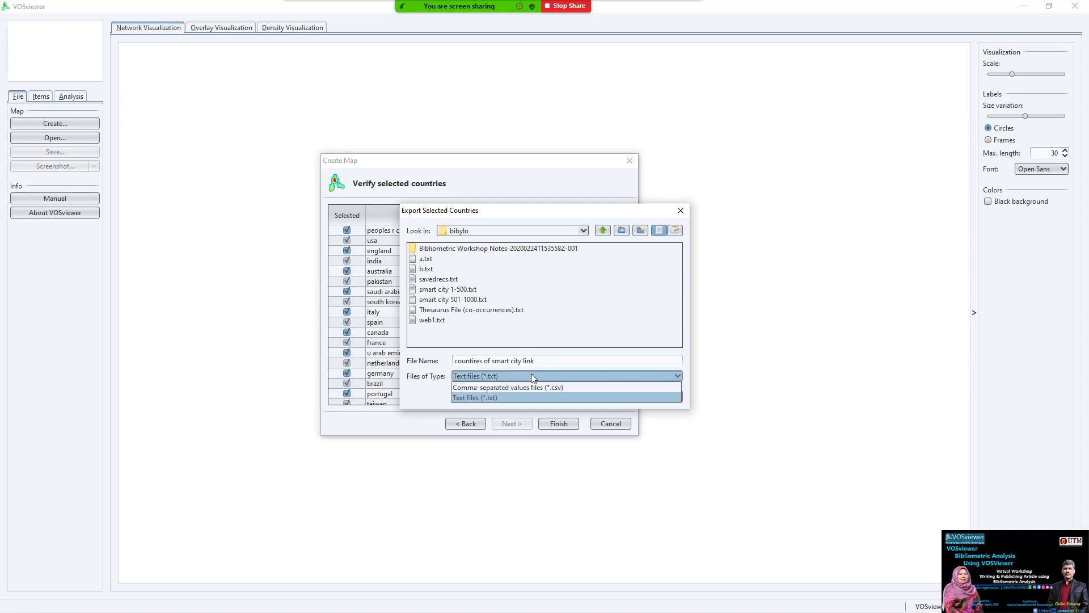
left_click(536, 387)
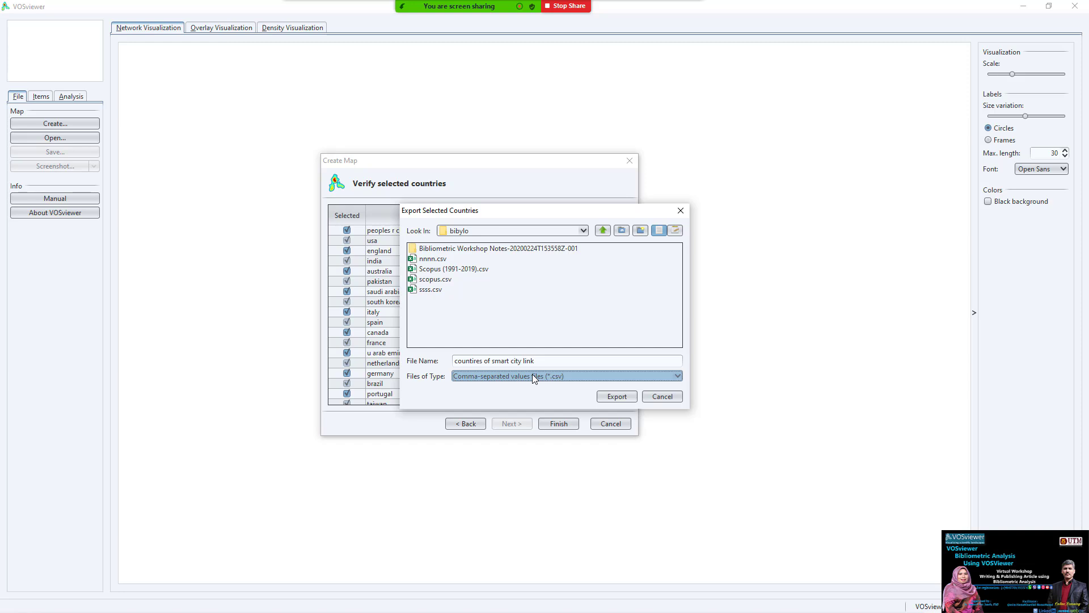
left_click(599, 399)
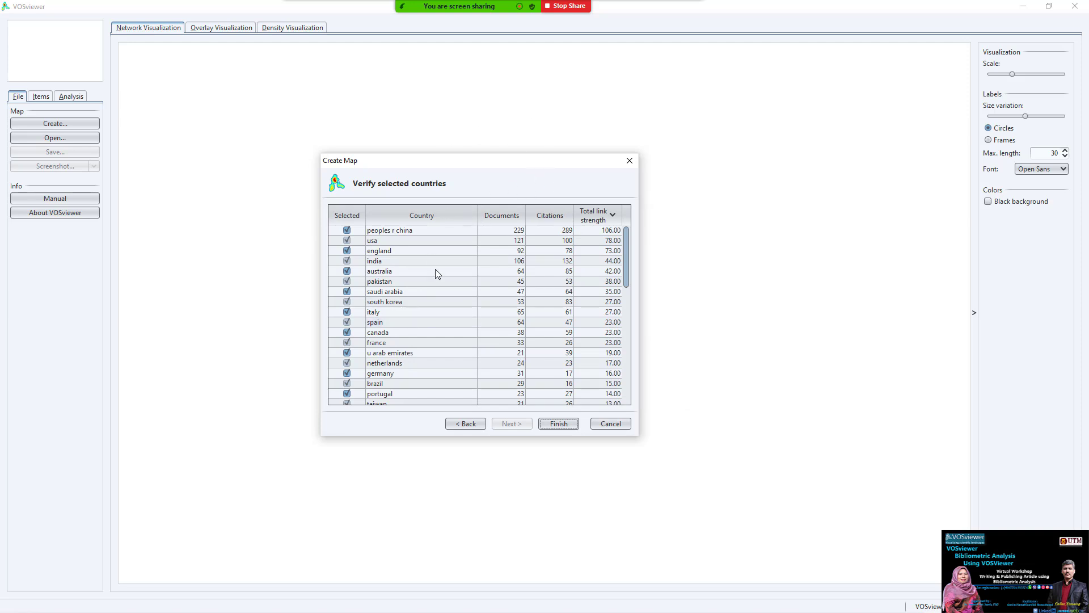
- Finish the wizard to generate the map of 50 countries in 8 clusters with 308 links
left_click(467, 424)
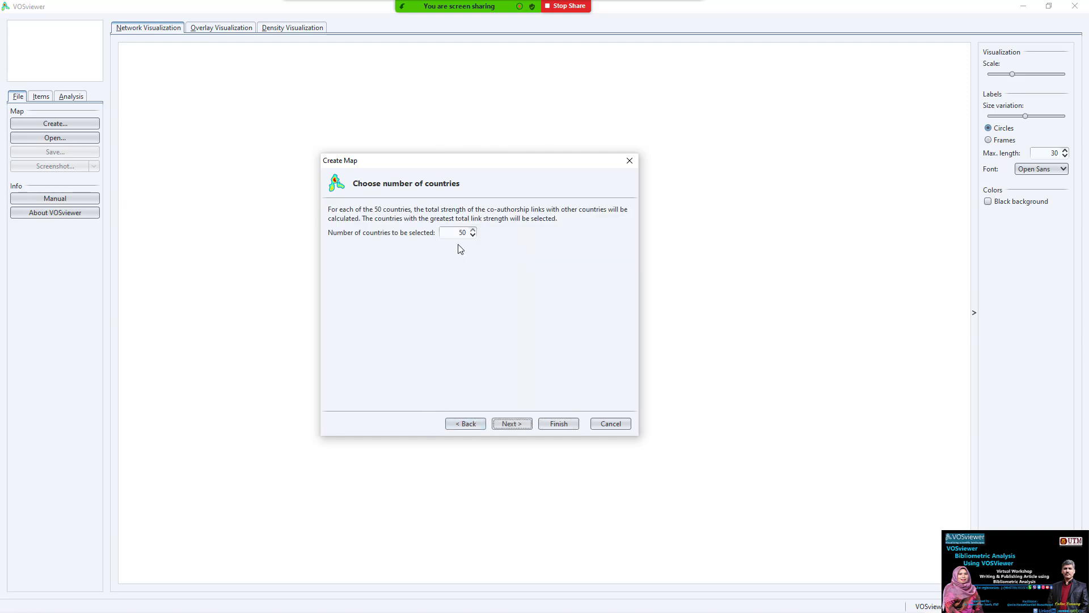
left_click(503, 424)
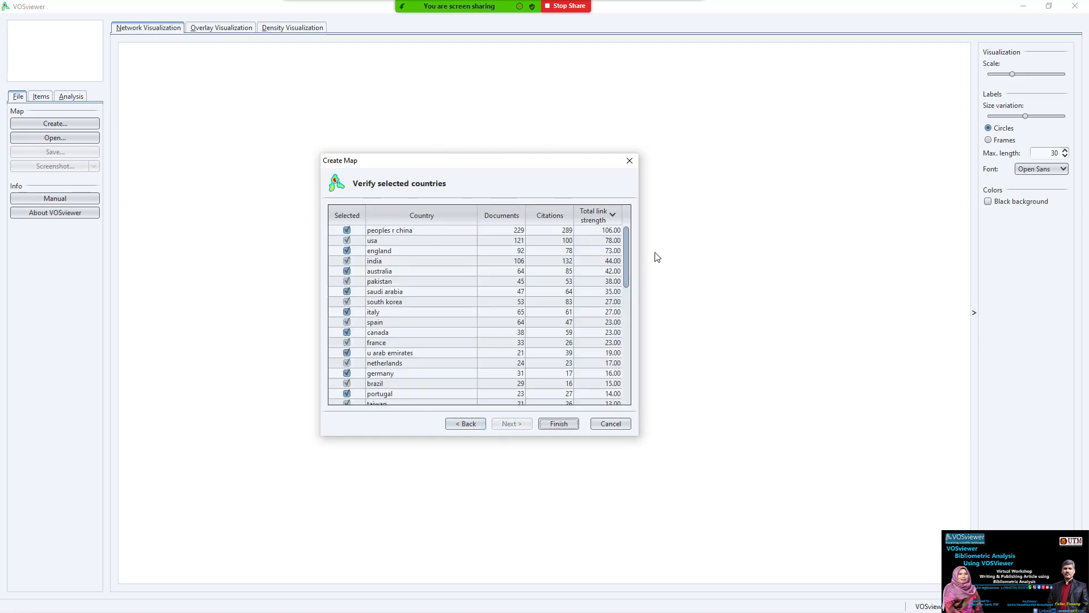
mouse_move(627, 258)
left_mouse_down()
mouse_move(624, 372)
mouse_move(624, 238)
left_mouse_up()
left_click(558, 423)
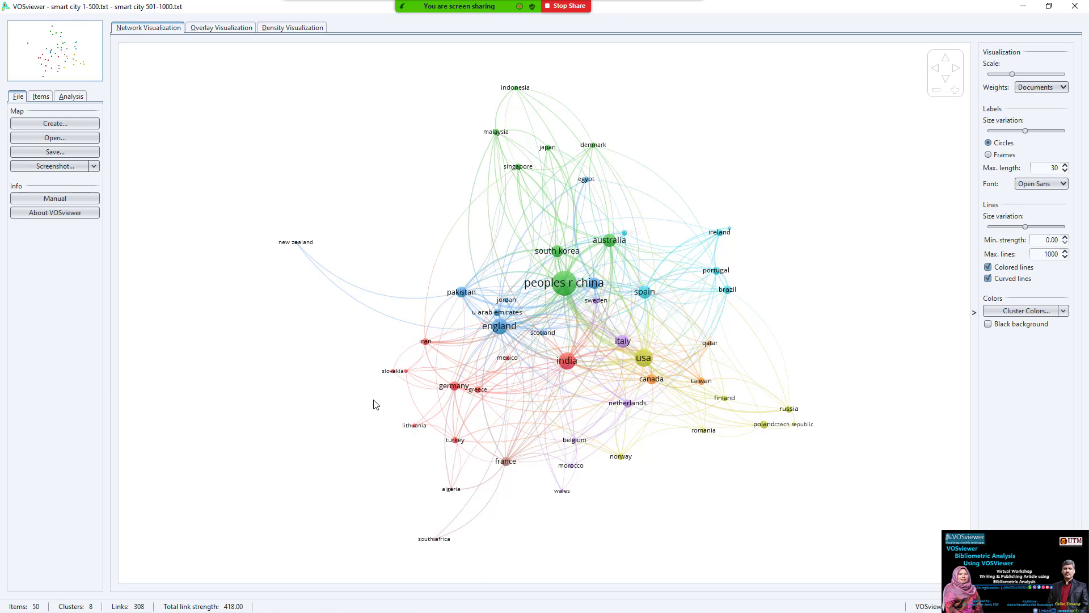
key("alt+Tab")
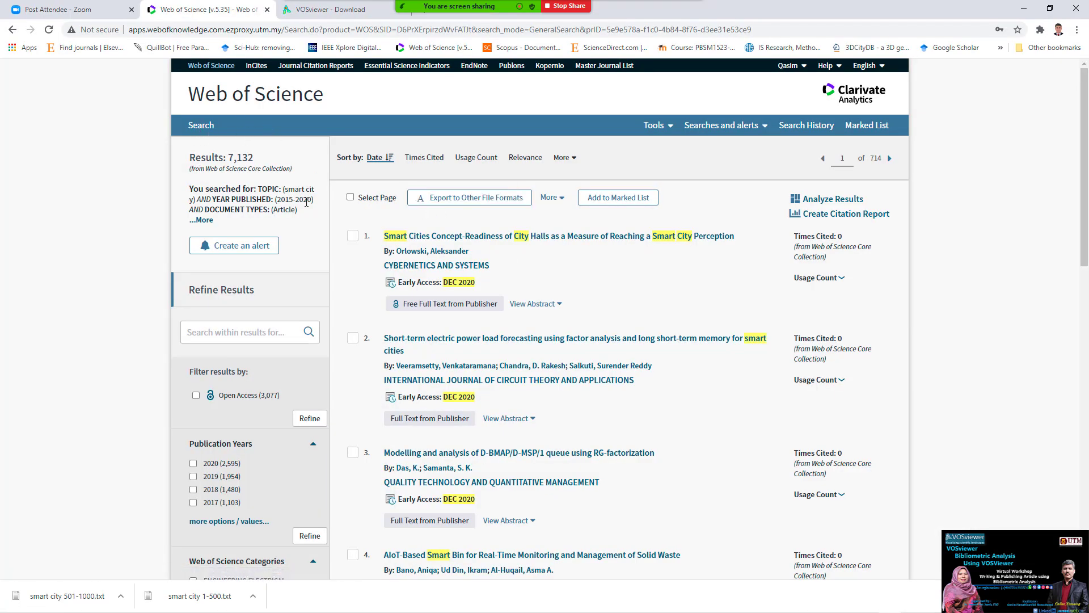
- Expand the full Web of Science search summary and copy all of its text
left_click(201, 220)
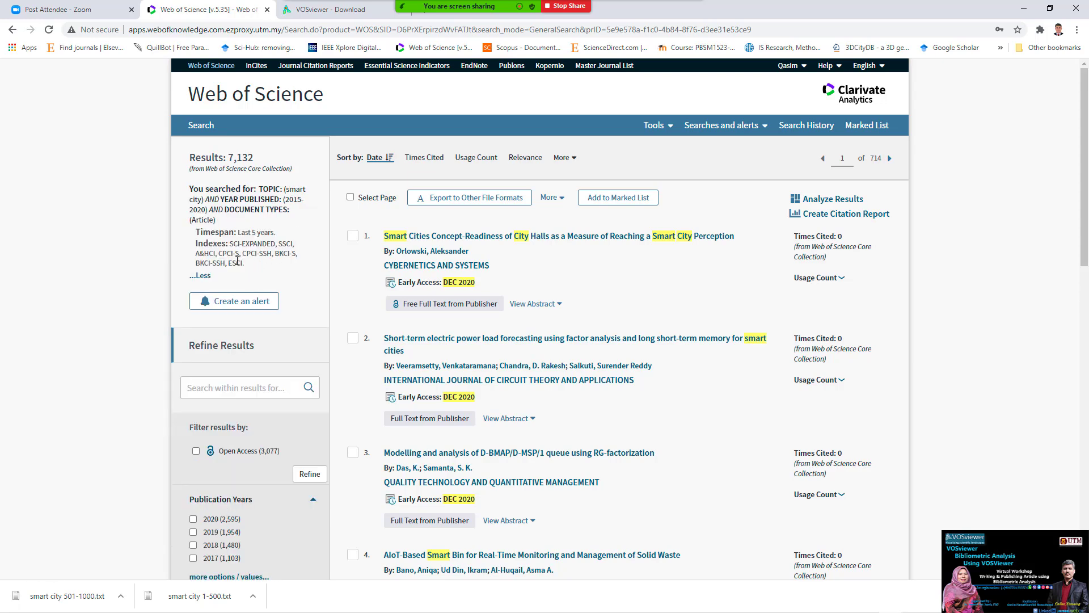
left_click_drag(248, 267, 207, 198)
right_click(209, 197)
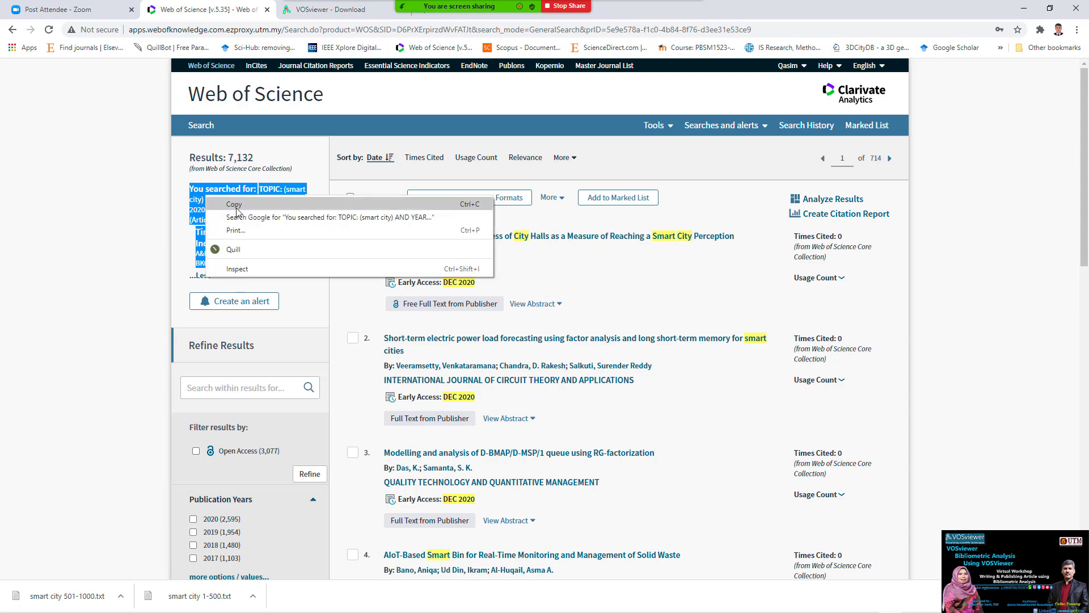
left_click(241, 211)
- Launch a blank Notepad document from the Run prompt
key("super+r")
type("notepad")
key("Return")
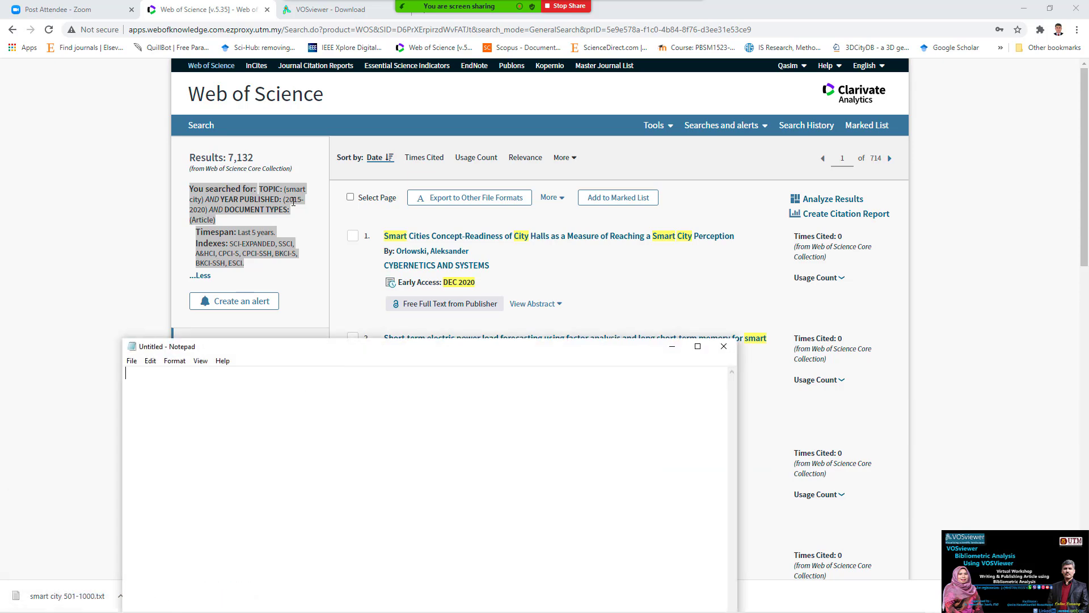
- Paste the search description into Notepad and mark its year, timespan and index parts
key("ctrl+v")
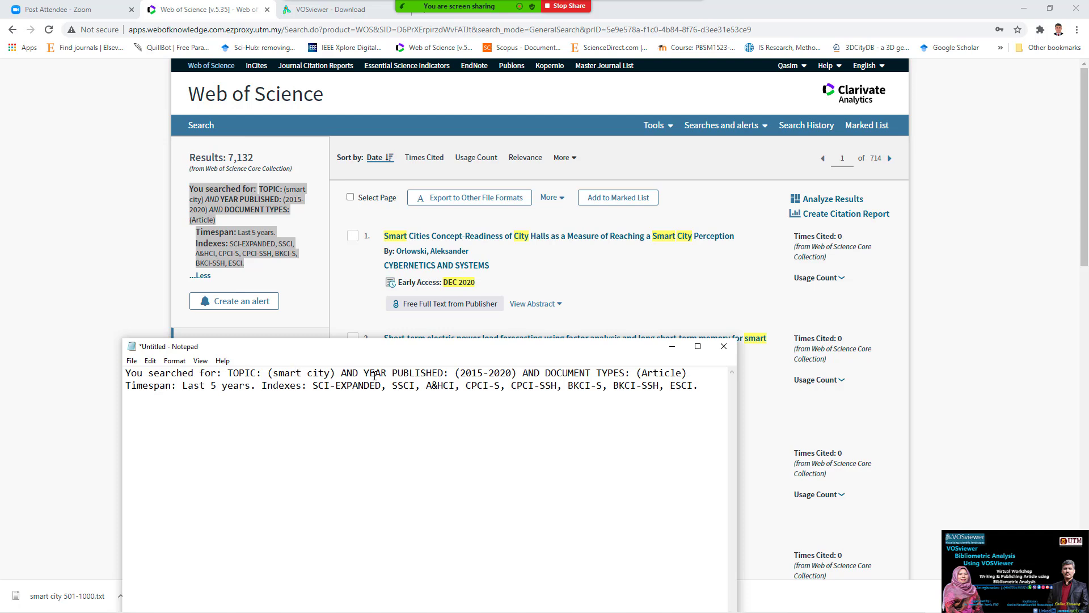
left_click(408, 373)
left_click(654, 373)
left_click_drag(205, 386, 239, 390)
left_click(285, 386)
left_click_drag(335, 386, 352, 387)
left_click_drag(426, 386, 432, 389)
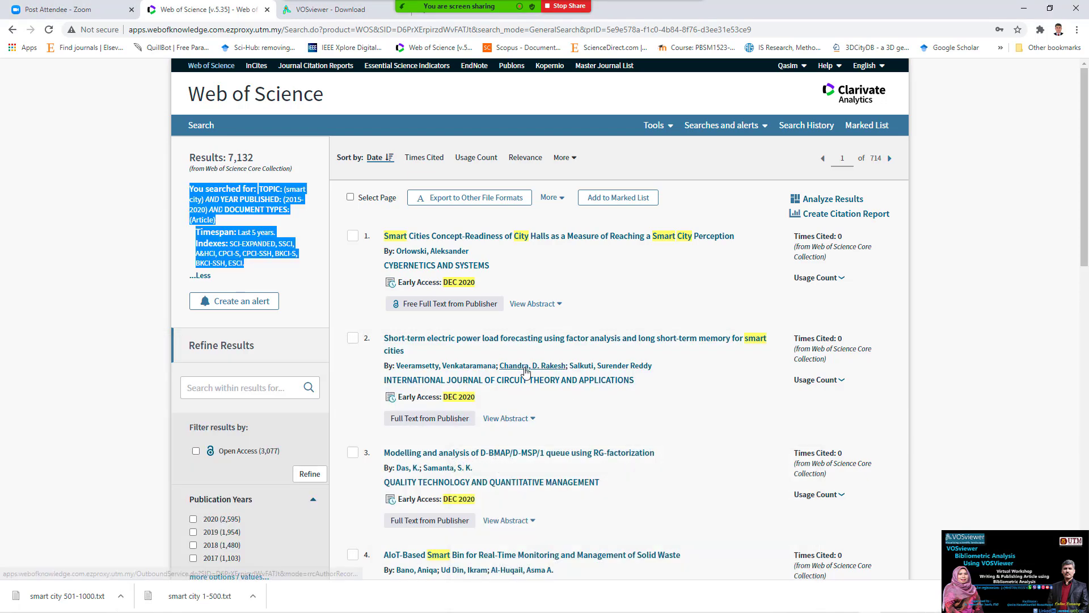
- Highlight DOCUMENT TYPES and the Article type in the note, then return to VOSviewer
key("alt+Tab")
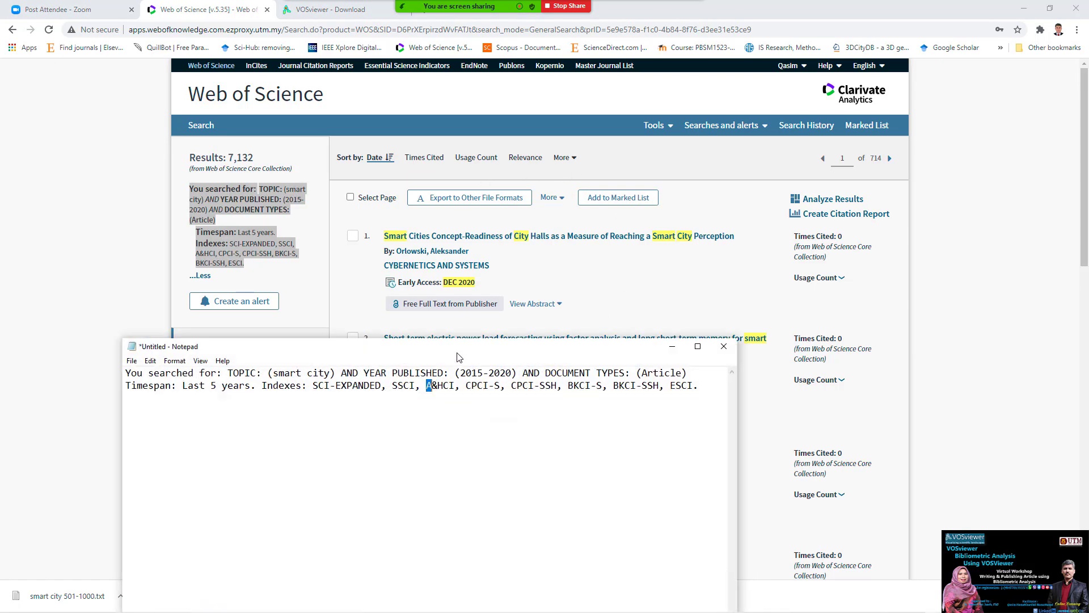
key("alt+Tab")
key("alt+Tab")
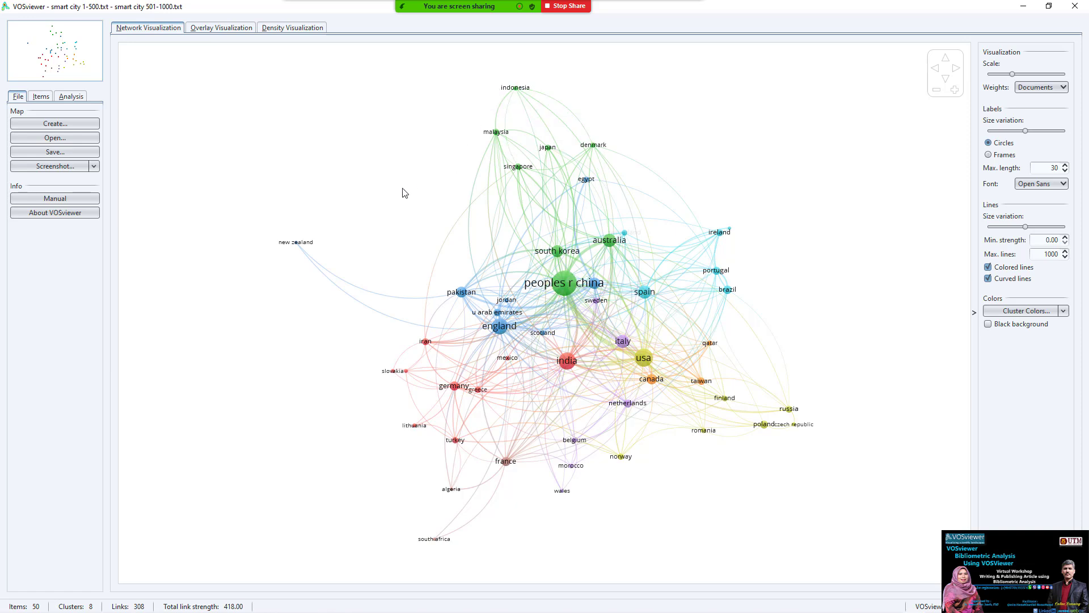
key("alt+Tab")
key("alt+Tab")
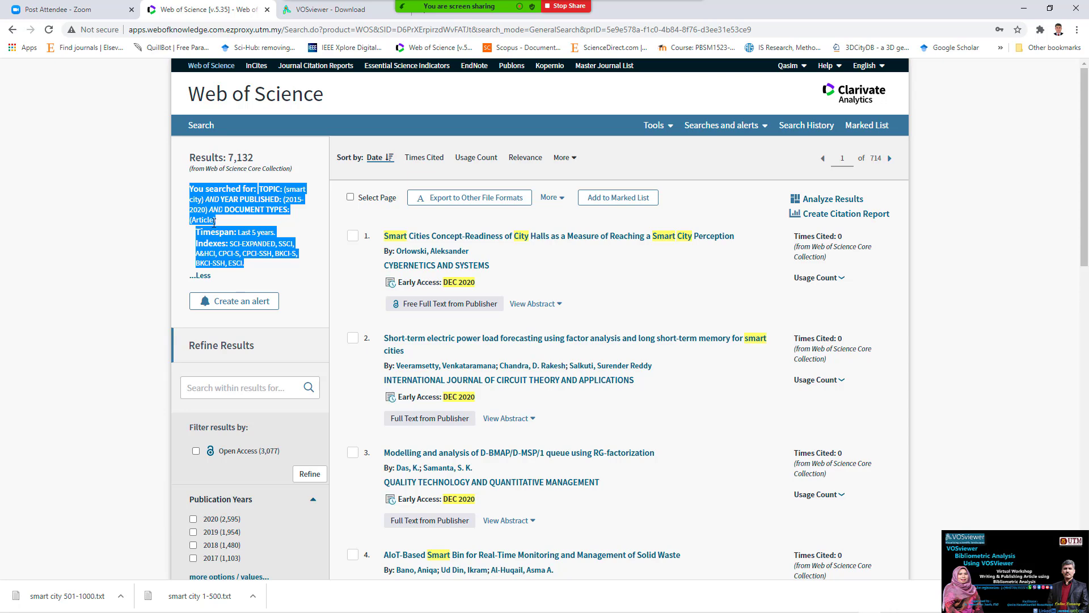
key("alt+Tab")
key("Tab")
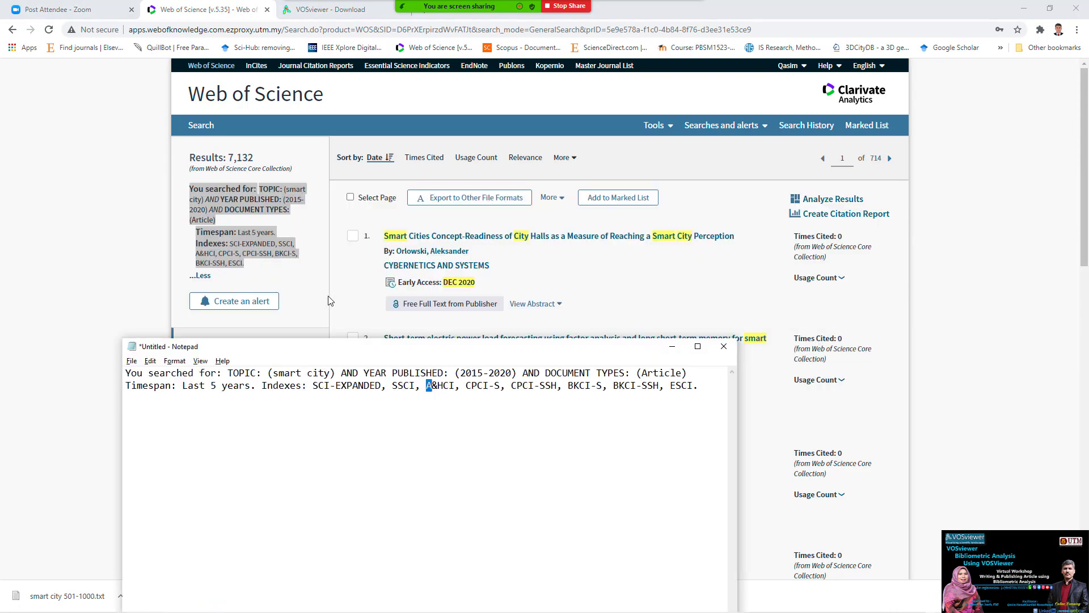
left_click(319, 414)
left_click_drag(624, 372, 542, 370)
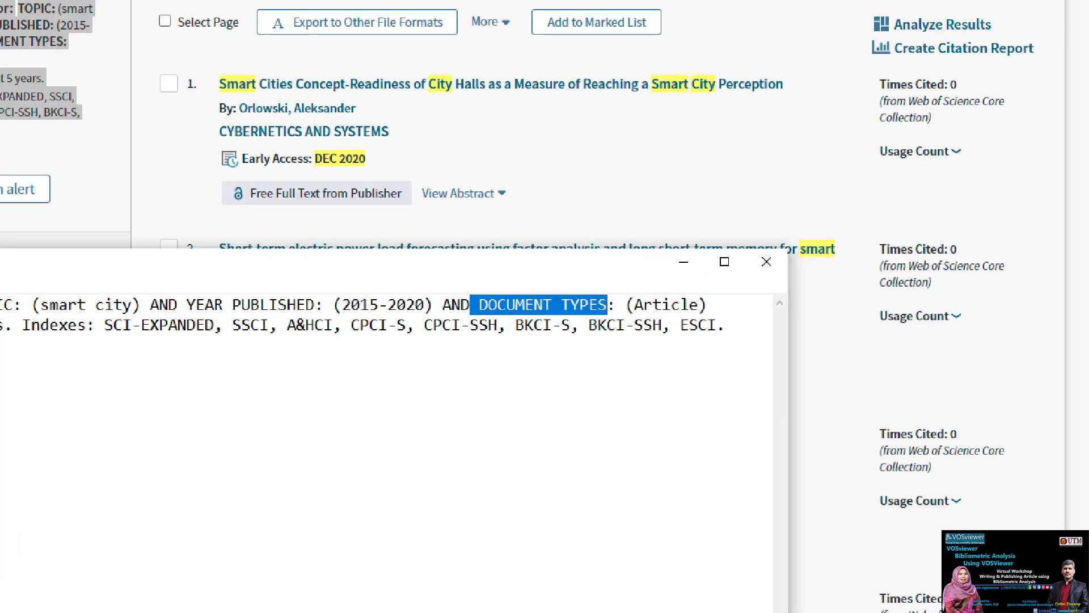
left_click_drag(697, 362, 663, 378)
left_click_drag(555, 309, 585, 236)
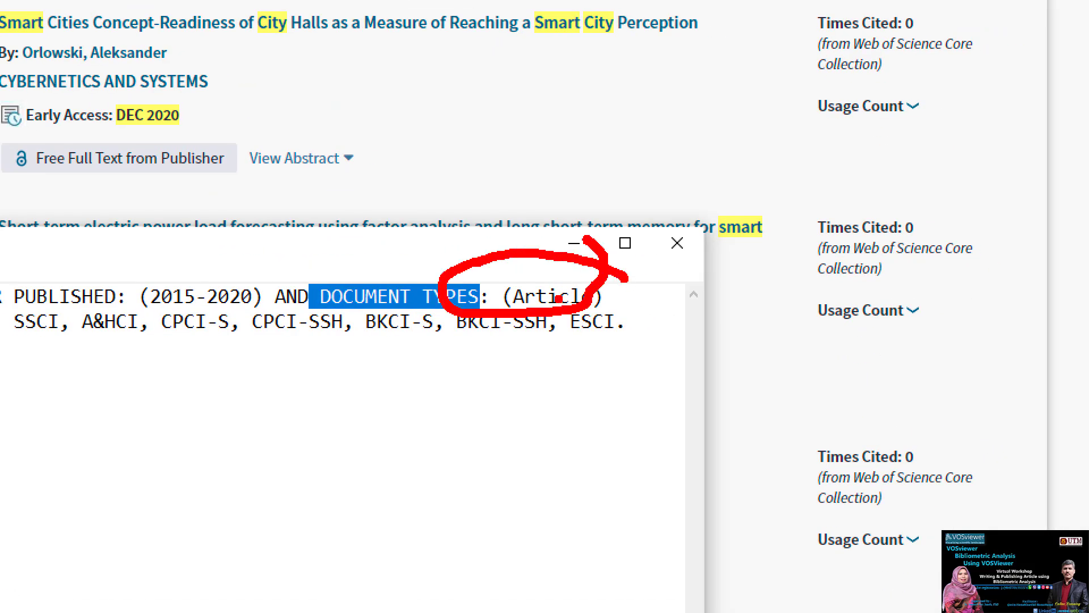
key("alt+Tab")
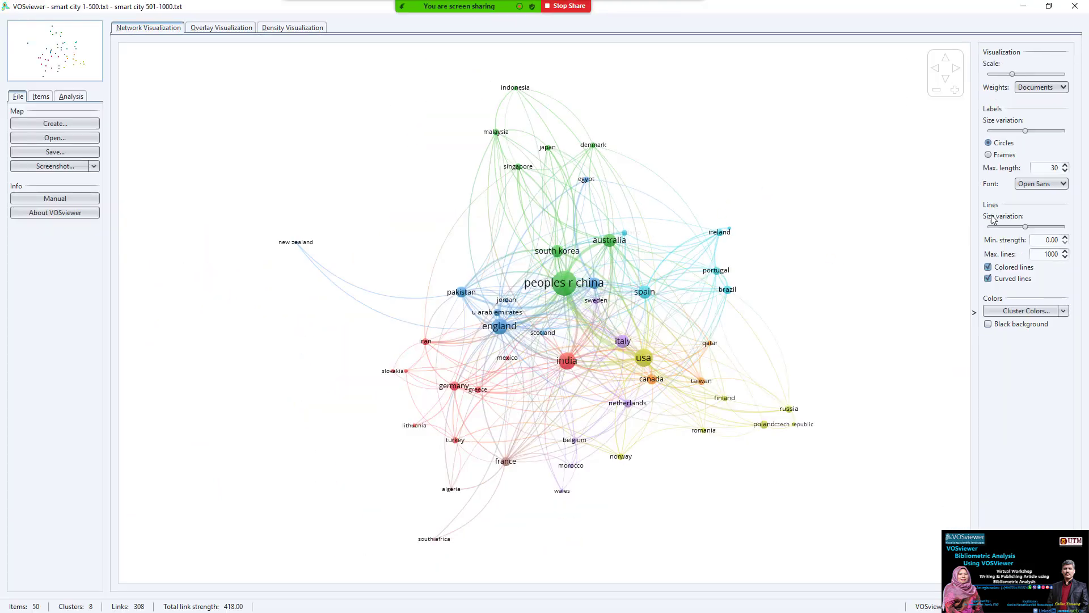
- Enlarge the country labels and, after trying frames, keep circle nodes
mouse_move(1031, 75)
left_mouse_down()
mouse_move(1061, 77)
mouse_move(1016, 76)
mouse_move(1036, 76)
left_mouse_up()
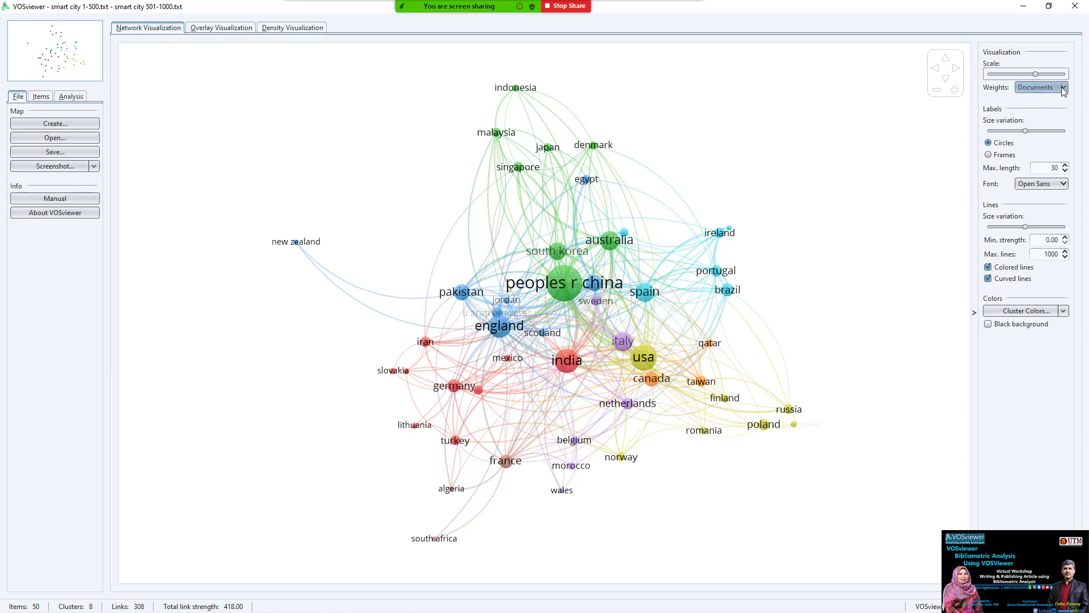
left_click(1063, 89)
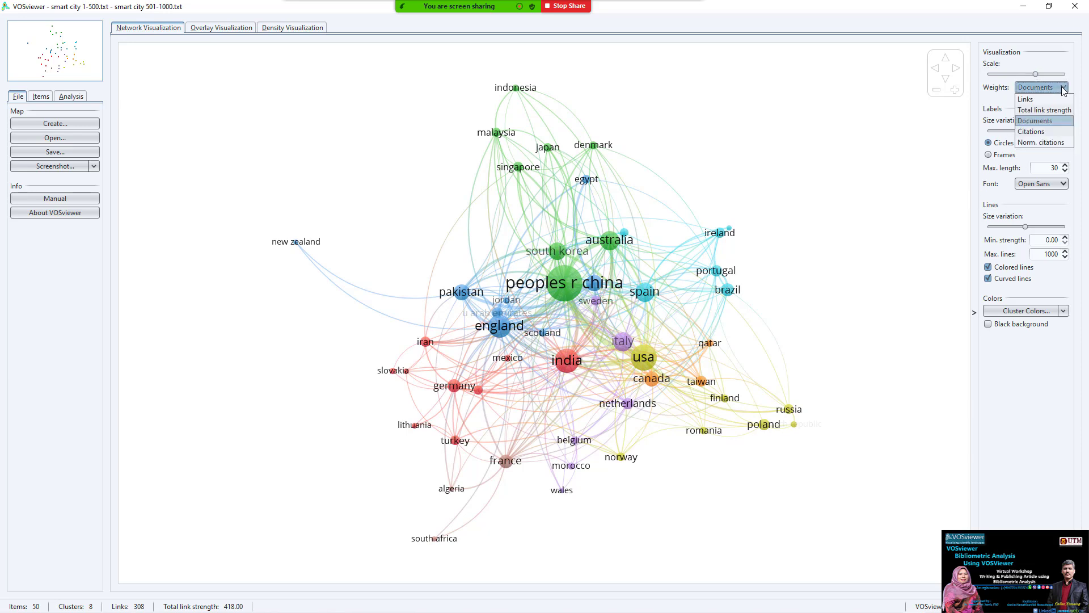
left_click(1063, 89)
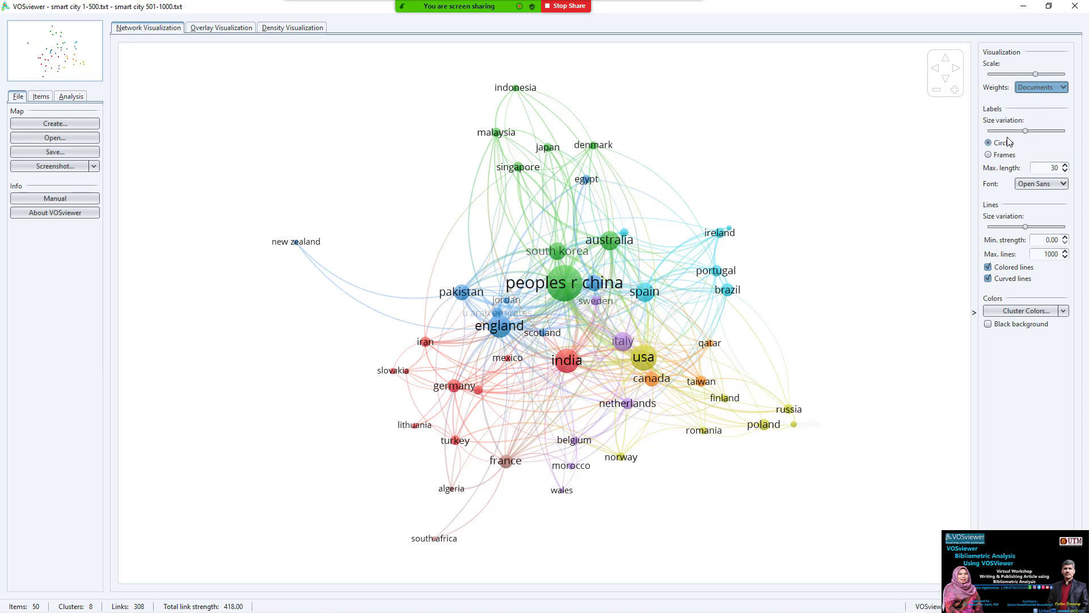
left_click(1052, 134)
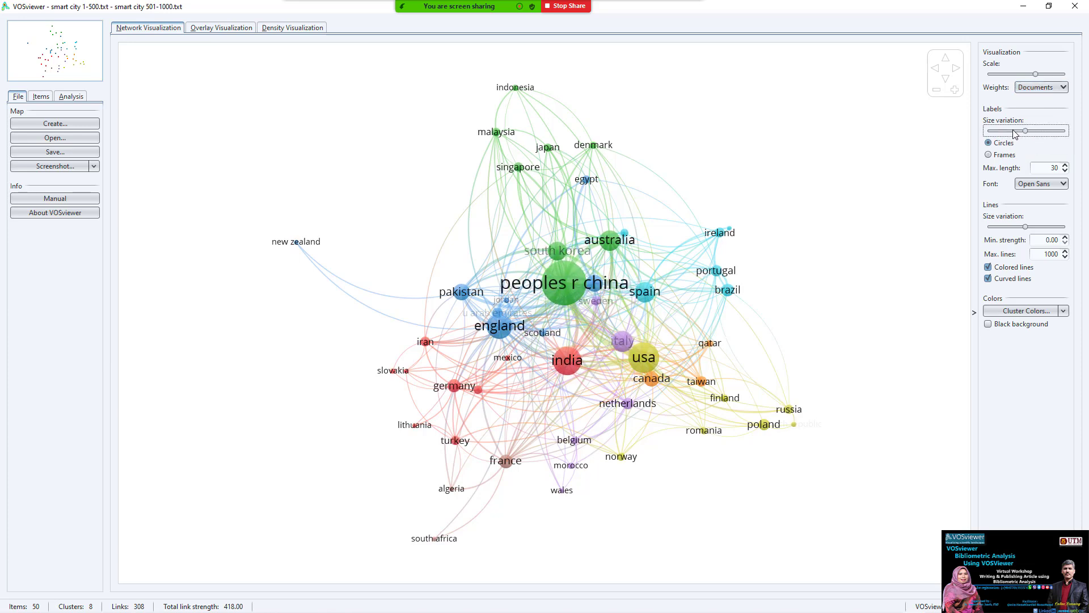
left_click(1000, 160)
left_click(999, 144)
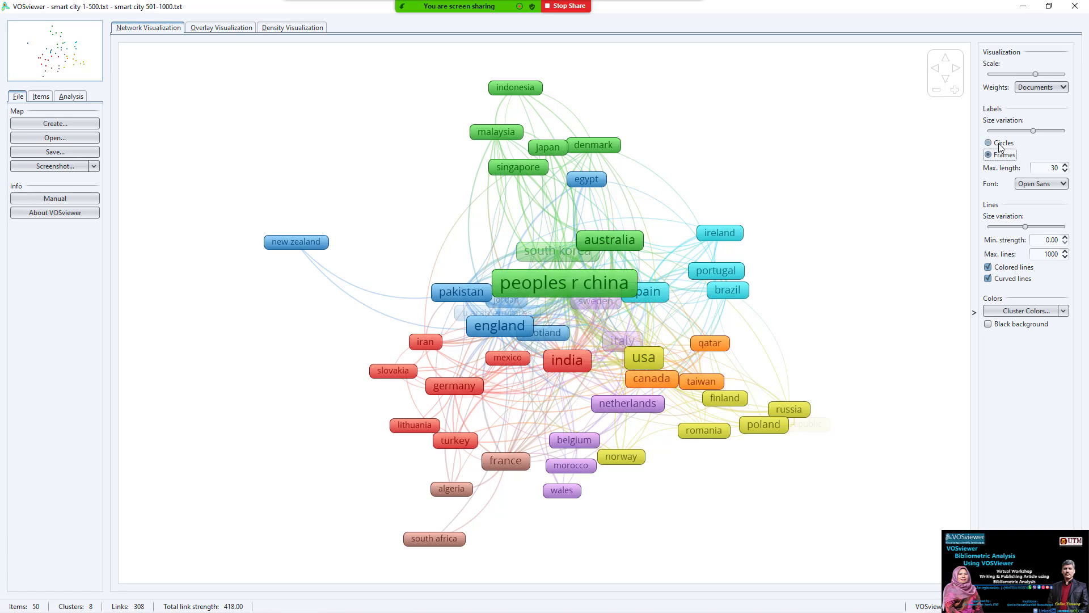
left_click(1000, 159)
left_click(999, 144)
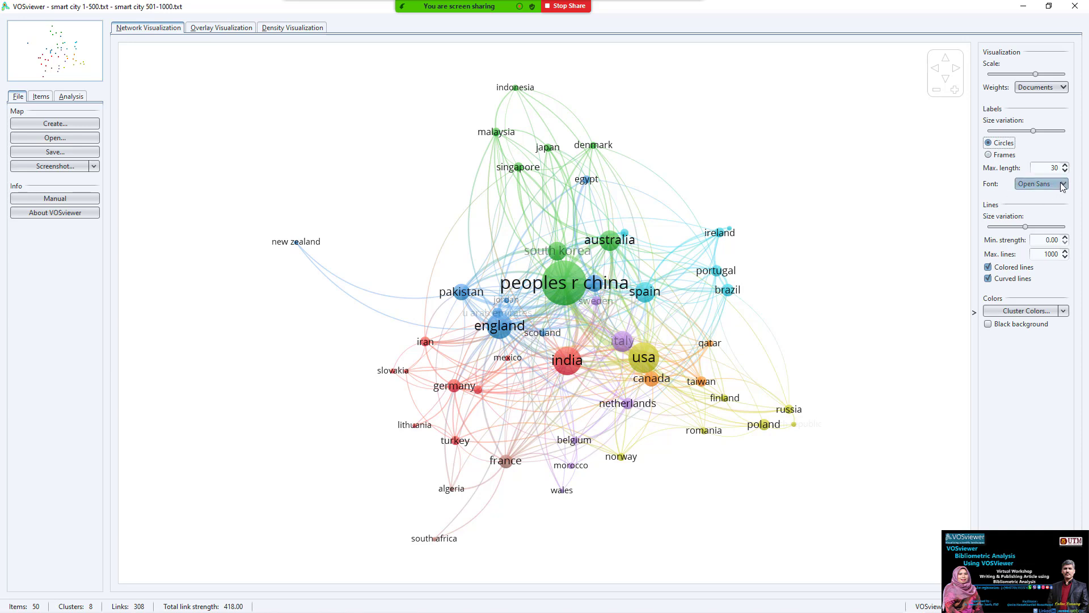
- Slightly raise the line size variation, keeping curved, cluster-coloured links and unchanged cluster colours
mouse_move(1026, 231)
left_click_drag(1026, 230, 1003, 231)
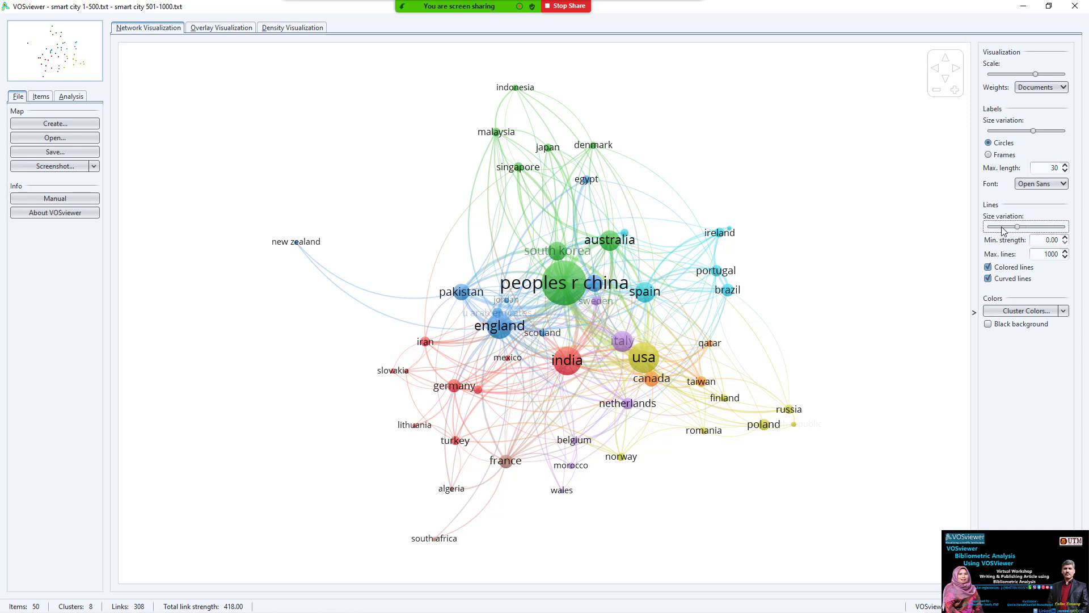
left_click(1025, 227)
left_click(988, 279)
left_click(988, 278)
left_click(988, 267)
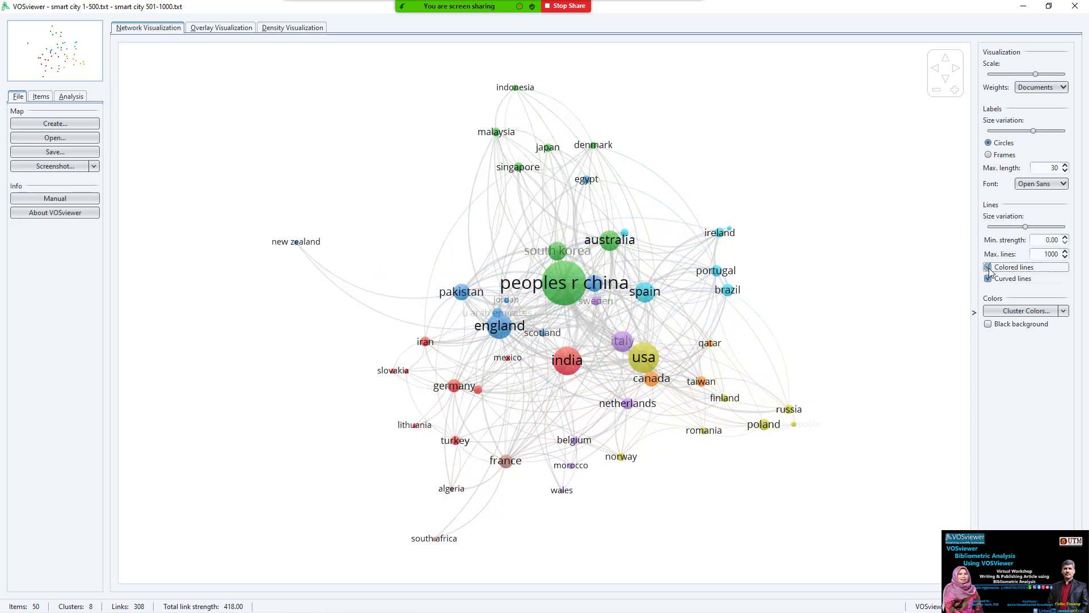
left_click(988, 267)
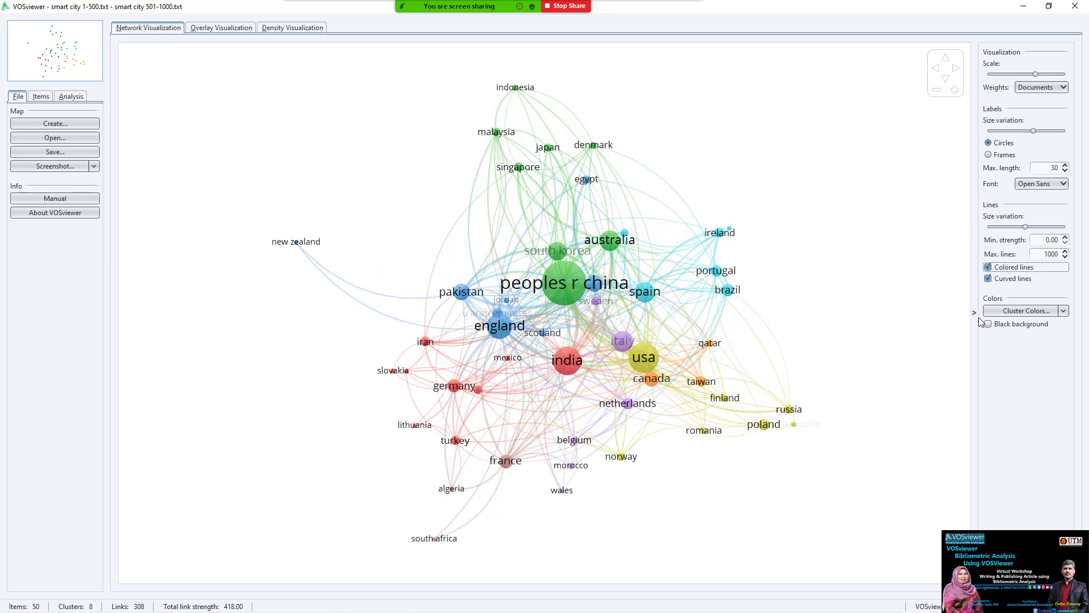
left_click(1064, 311)
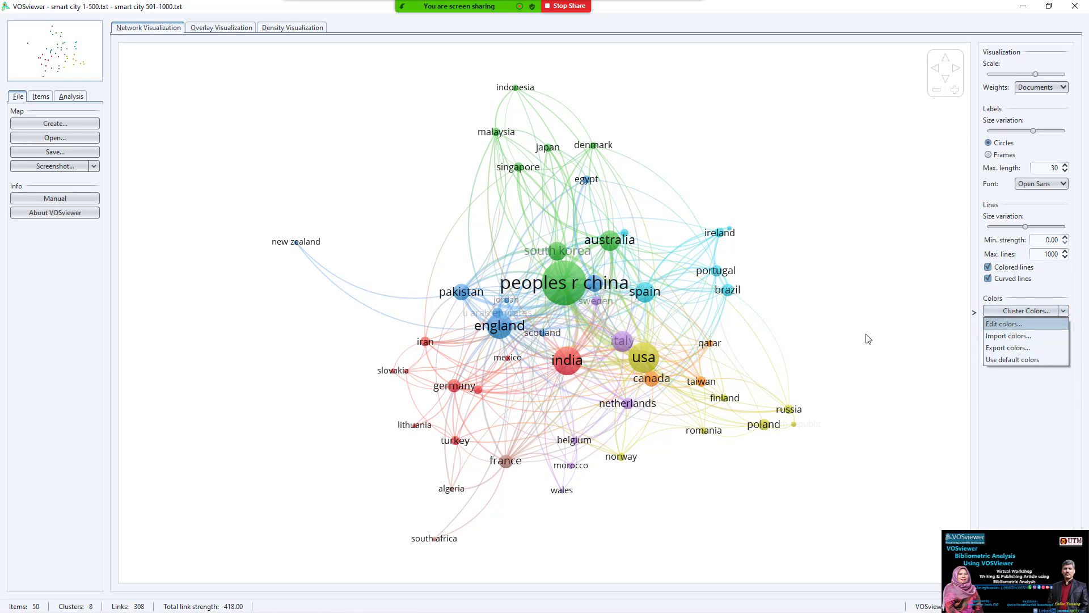
left_click(859, 357)
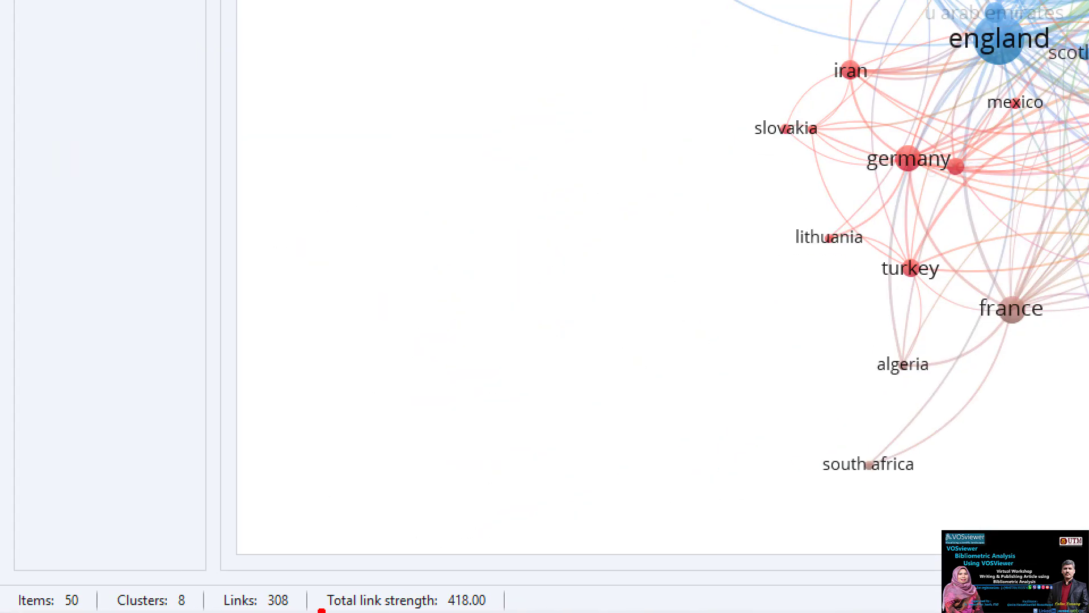
mouse_move(106, 575)
left_mouse_down()
mouse_move(29, 562)
mouse_move(49, 610)
mouse_move(86, 610)
mouse_move(207, 549)
mouse_move(118, 611)
left_mouse_up()
mouse_move(308, 584)
left_mouse_down()
mouse_move(266, 561)
mouse_move(250, 612)
mouse_move(304, 603)
mouse_move(313, 564)
left_mouse_up()
mouse_move(521, 580)
left_mouse_down()
mouse_move(438, 561)
mouse_move(429, 612)
mouse_move(450, 612)
left_mouse_up()
key("Escape")
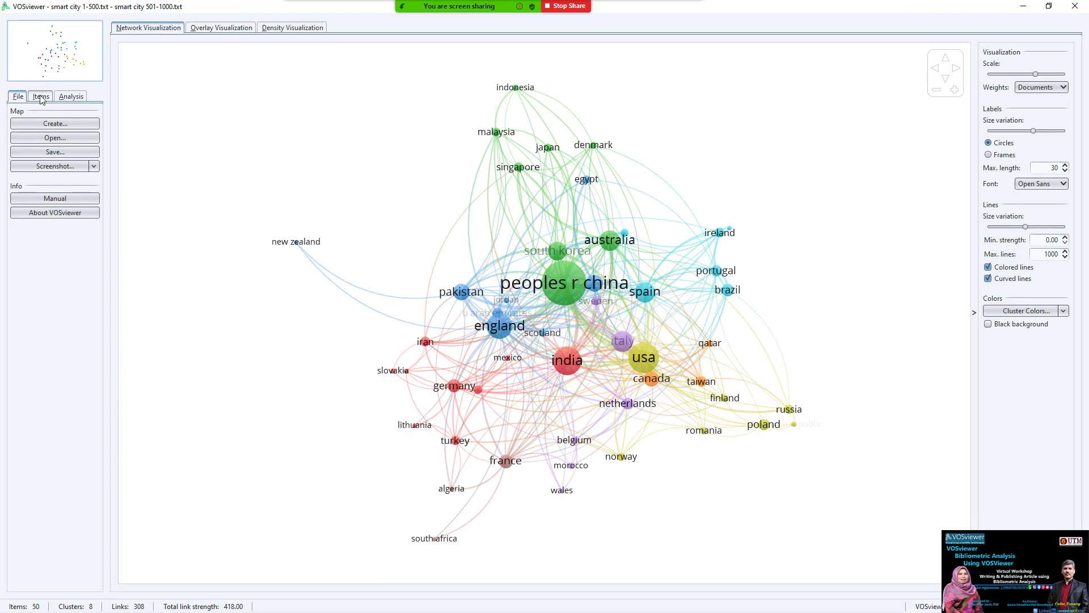
- List the 50 countries by cluster, noting the 8 clusters and Cluster 1's 9 items
left_click(77, 195)
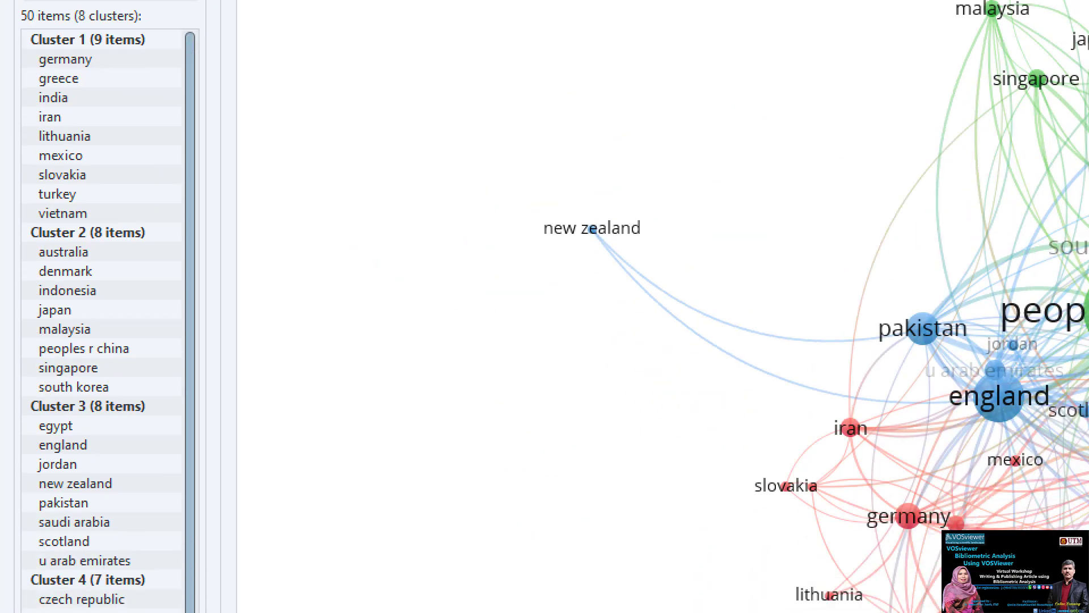
left_click_drag(52, 47, 3, 88)
left_click_drag(120, 85, 136, 90)
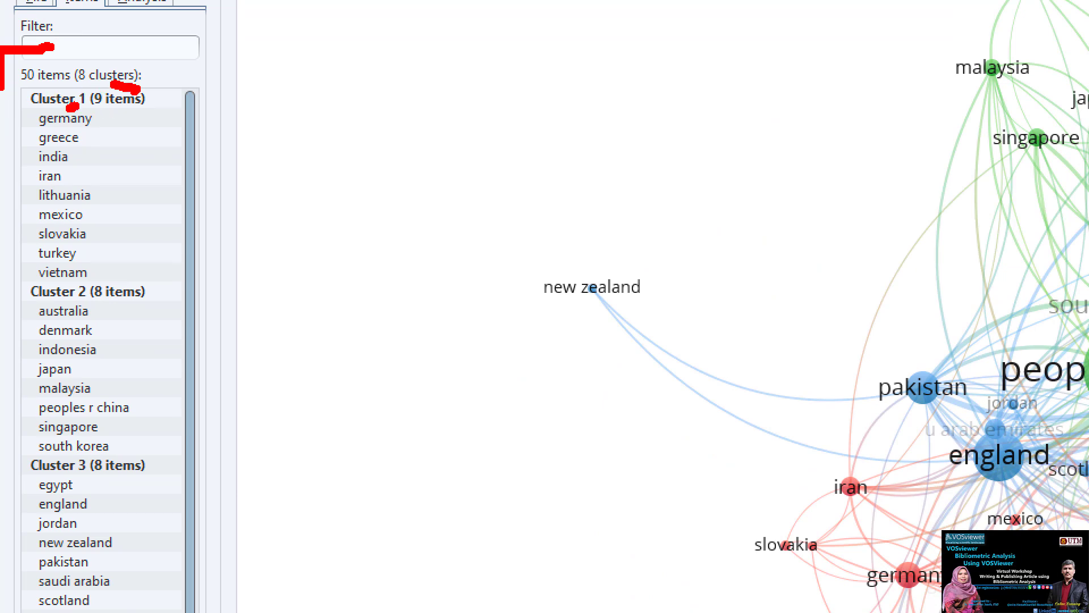
mouse_move(107, 106)
left_mouse_down()
mouse_move(147, 106)
mouse_move(120, 117)
mouse_move(116, 133)
mouse_move(162, 199)
left_mouse_up()
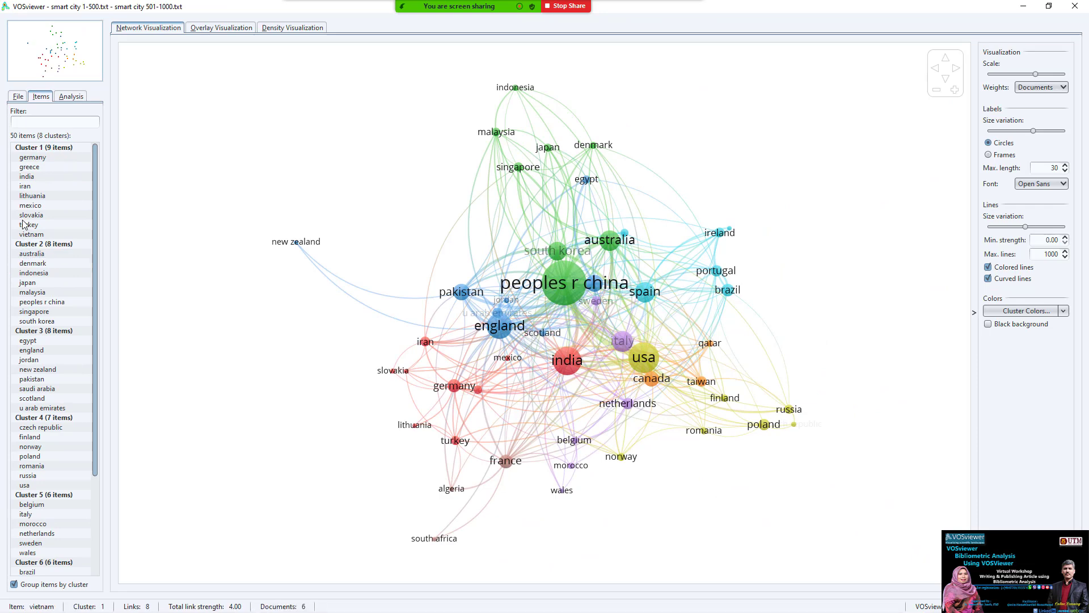
left_click_drag(94, 158, 95, 270)
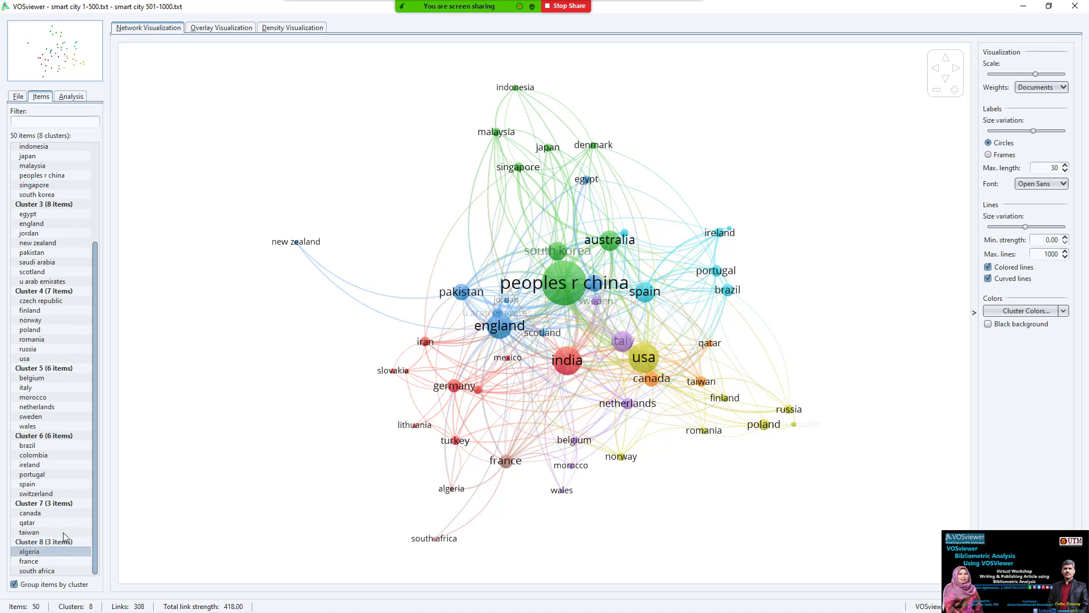
scroll(59, 341, "up", 4)
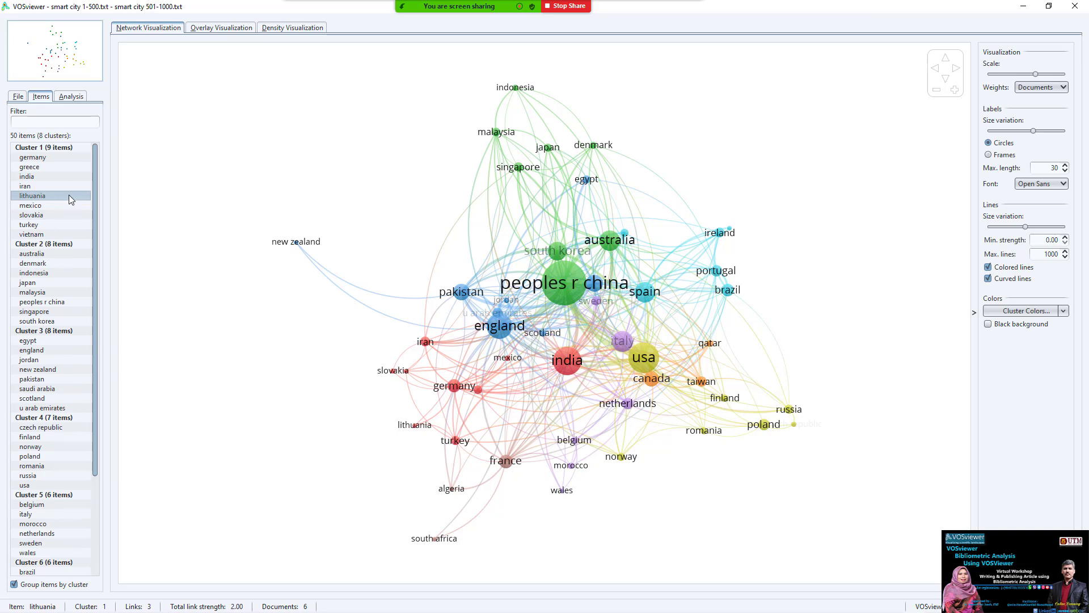
key("alt+Tab")
key("alt+Tab")
key("alt+Tab")
key("alt+Tab")
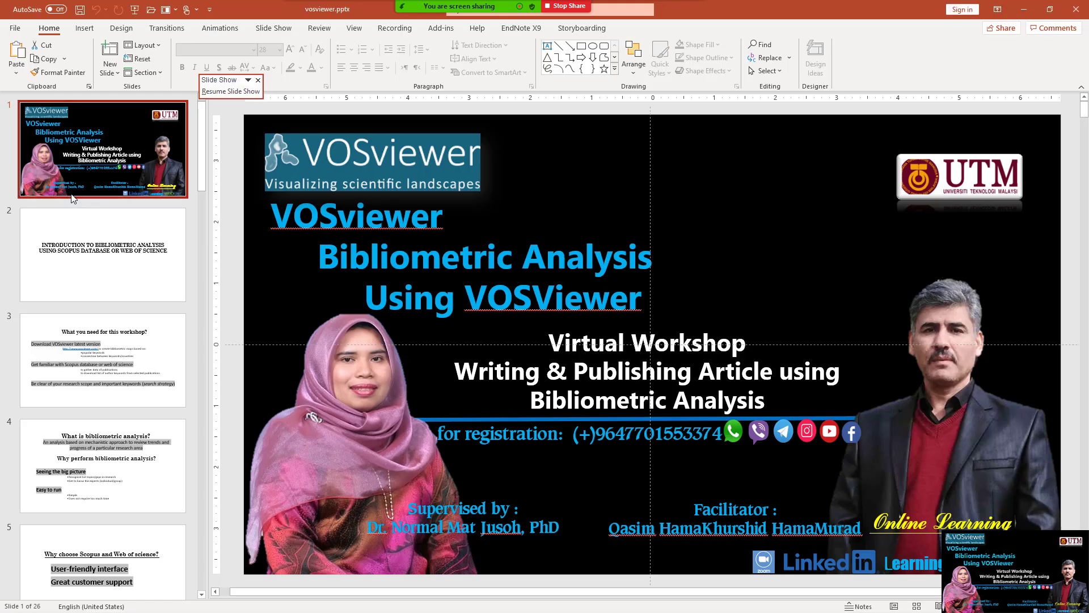
- Show slide 11, Terminology, and underline its definition of a cluster
scroll(118, 428, "down", 5)
scroll(118, 427, "down", 10)
left_click(86, 250)
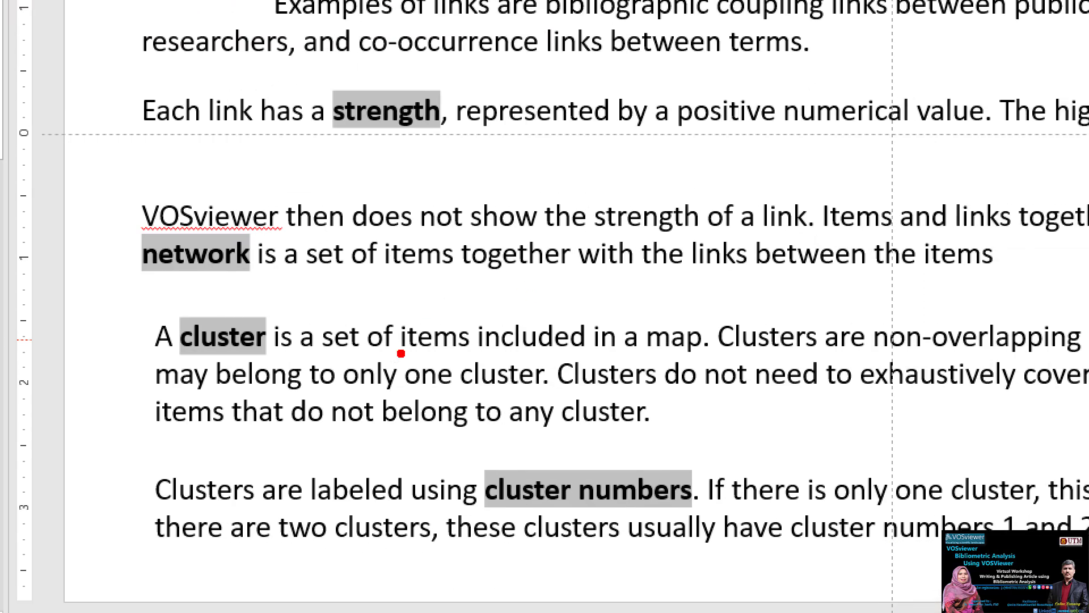
mouse_move(391, 368)
left_mouse_down()
mouse_move(470, 355)
mouse_move(691, 351)
left_mouse_up()
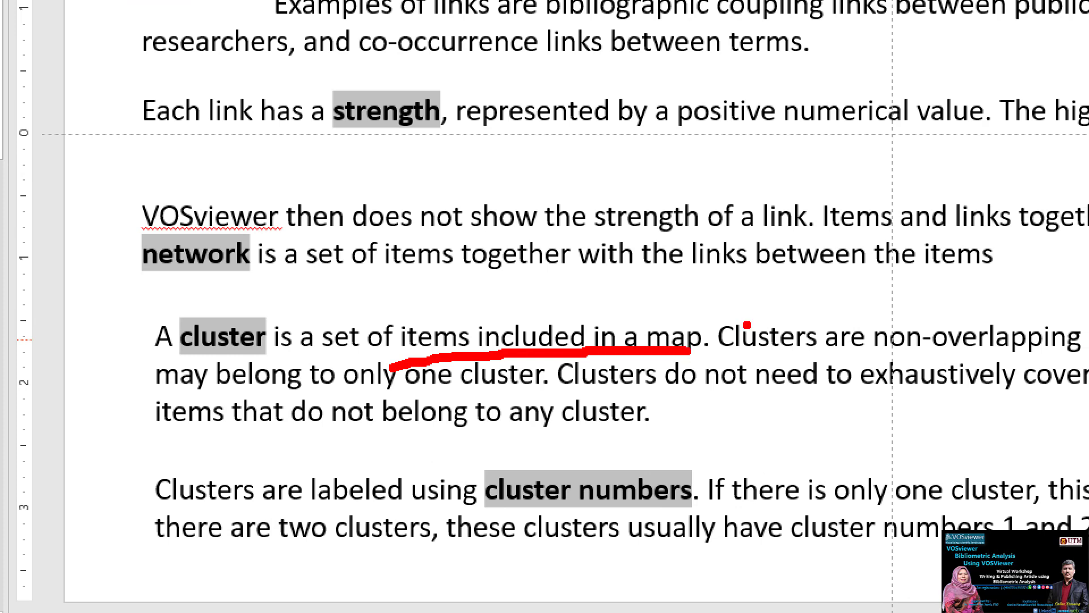
key("Escape")
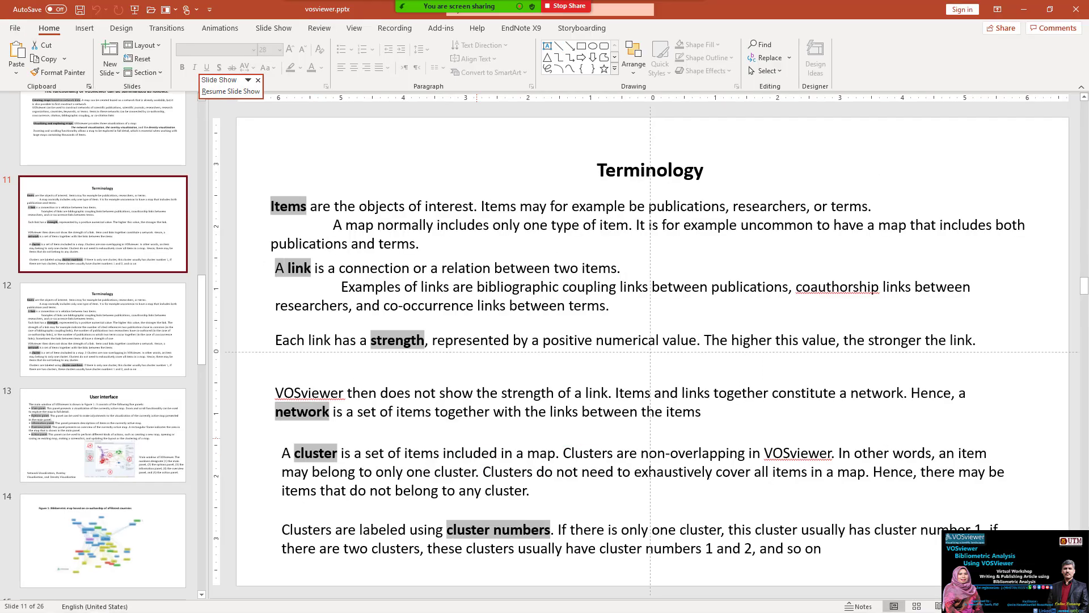
key("alt+Tab")
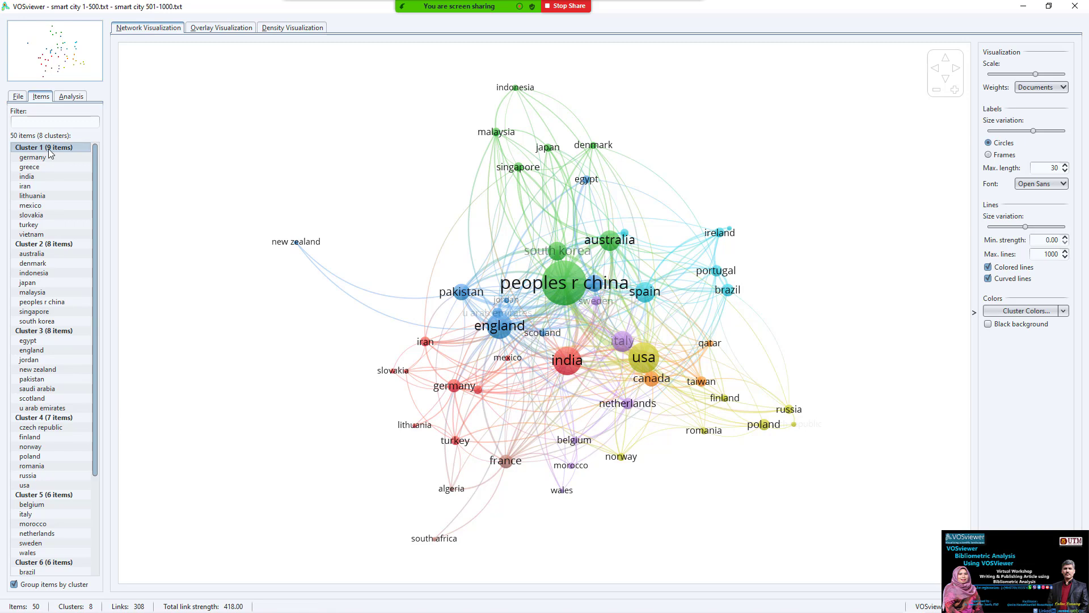
- Open the Analysis settings, then rotate and flip the map, leaving it turned 90 degrees
left_click(71, 95)
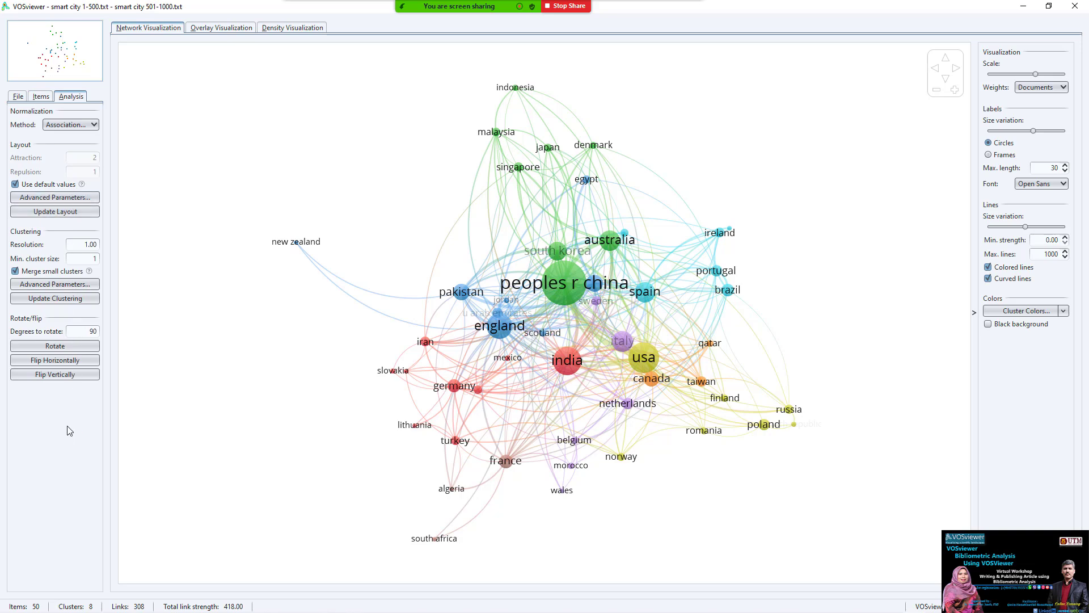
left_click(64, 347)
left_click(66, 359)
left_click(57, 374)
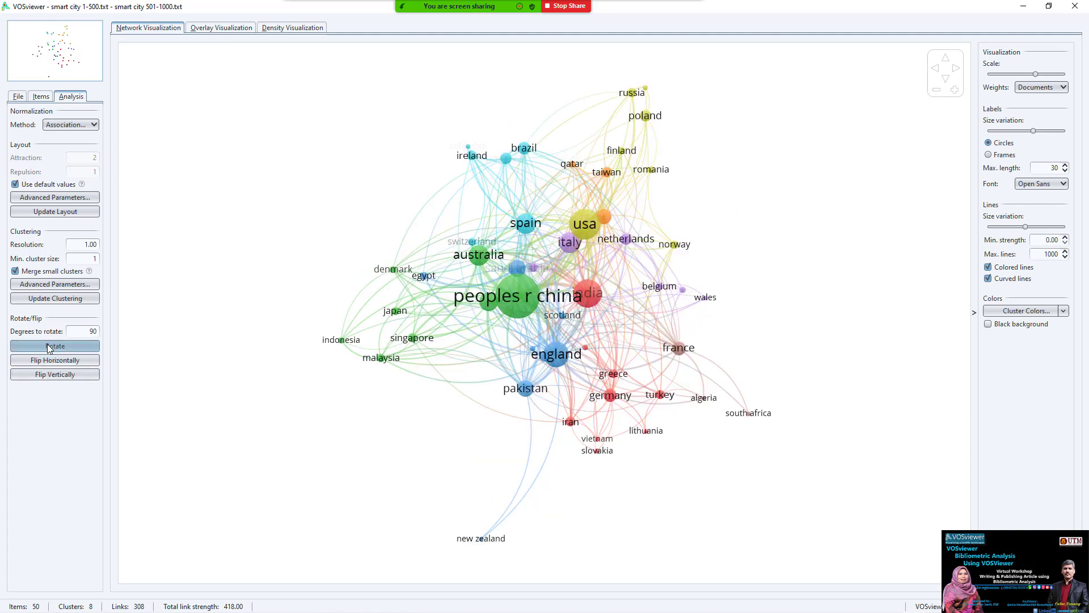
left_click(50, 346)
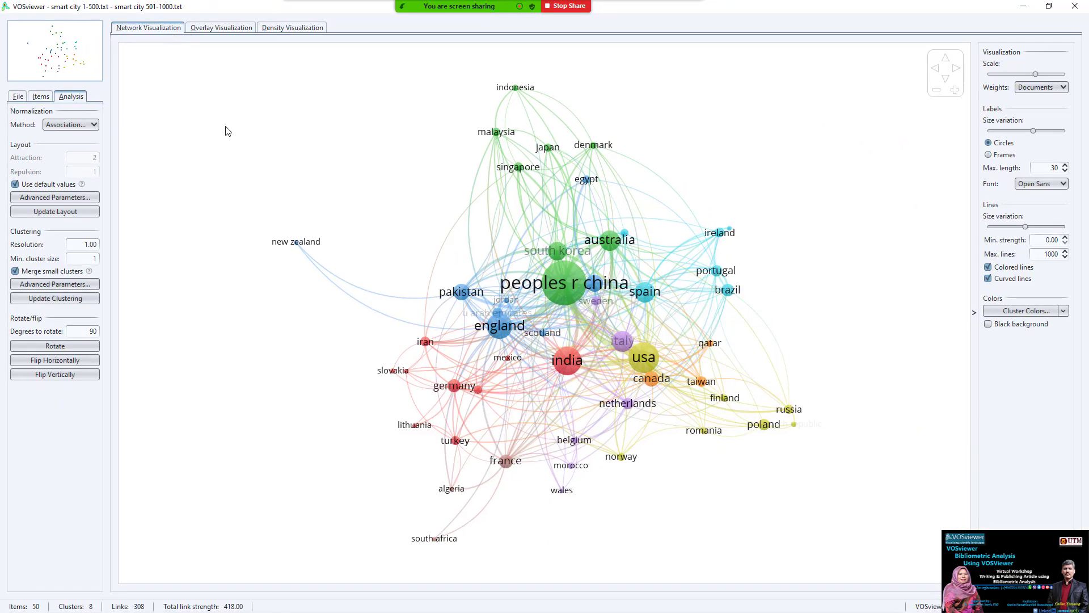
- Switch to the overlay view and mark the 1600–2000 publication-year colour scale
left_click(232, 31)
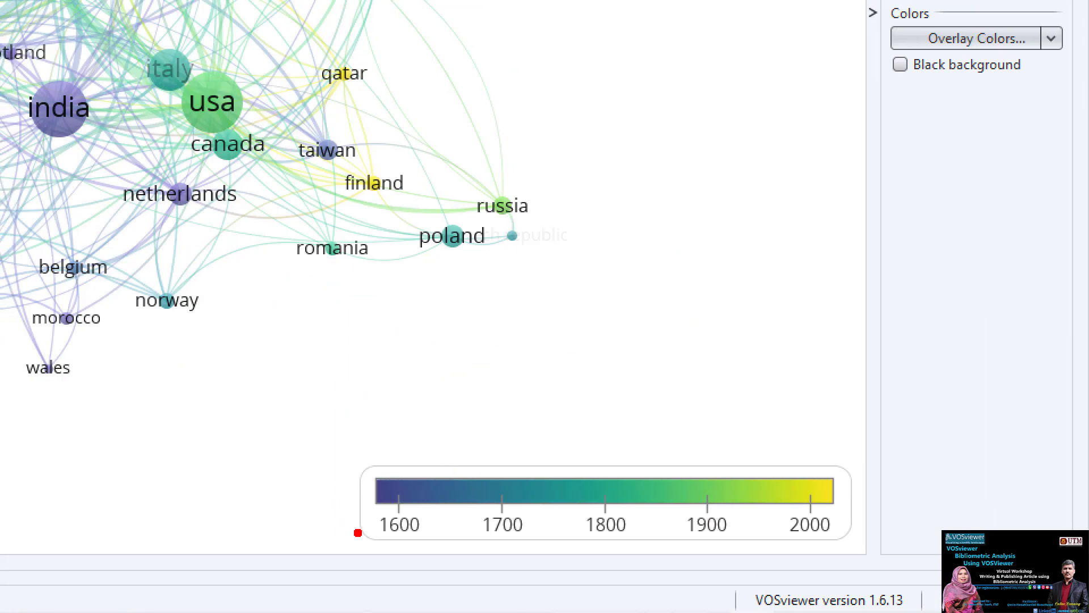
mouse_move(420, 514)
left_mouse_down()
mouse_move(428, 457)
mouse_move(386, 578)
mouse_move(428, 458)
left_mouse_up()
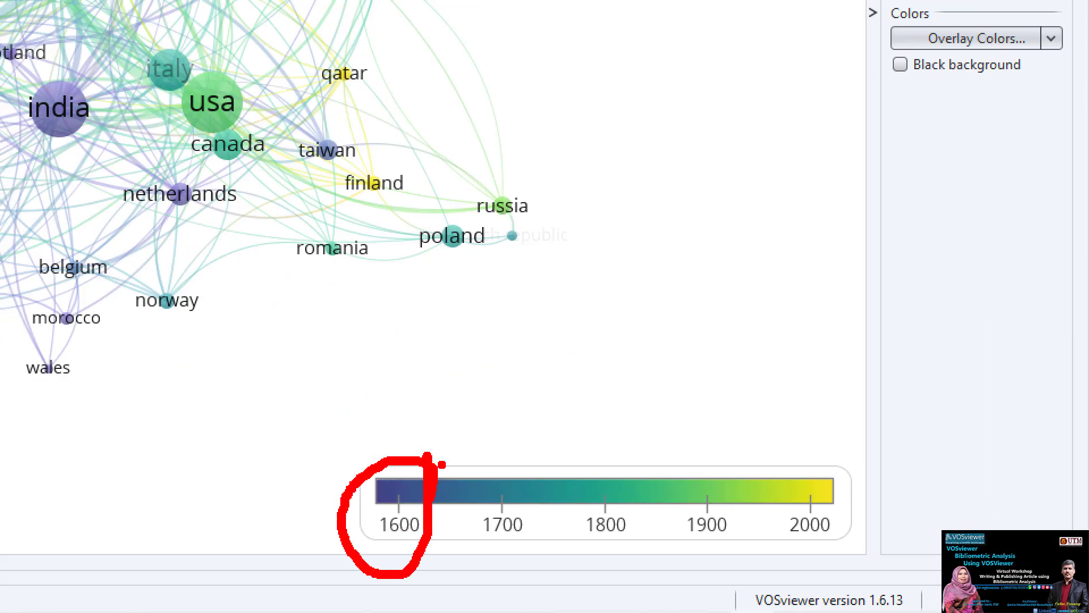
mouse_move(545, 506)
left_mouse_down()
mouse_move(467, 489)
mouse_move(534, 548)
mouse_move(543, 522)
left_mouse_up()
mouse_move(686, 503)
left_mouse_down()
mouse_move(614, 572)
mouse_move(664, 558)
left_mouse_up()
left_click_drag(841, 539, 754, 565)
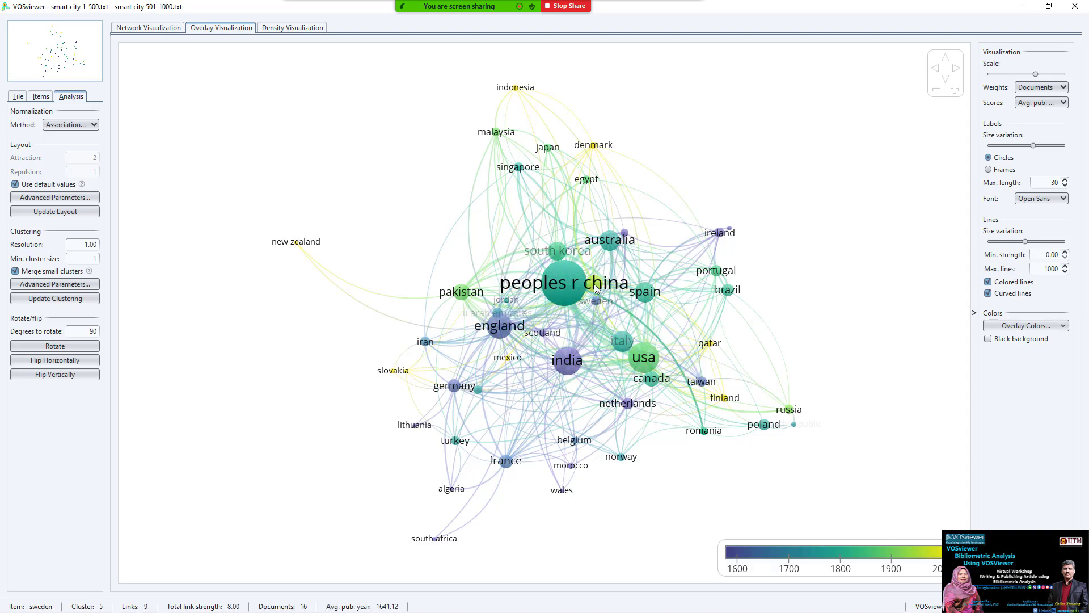
- Check the overlay colour range settings unchanged, then switch to the density visualization
left_click(948, 554)
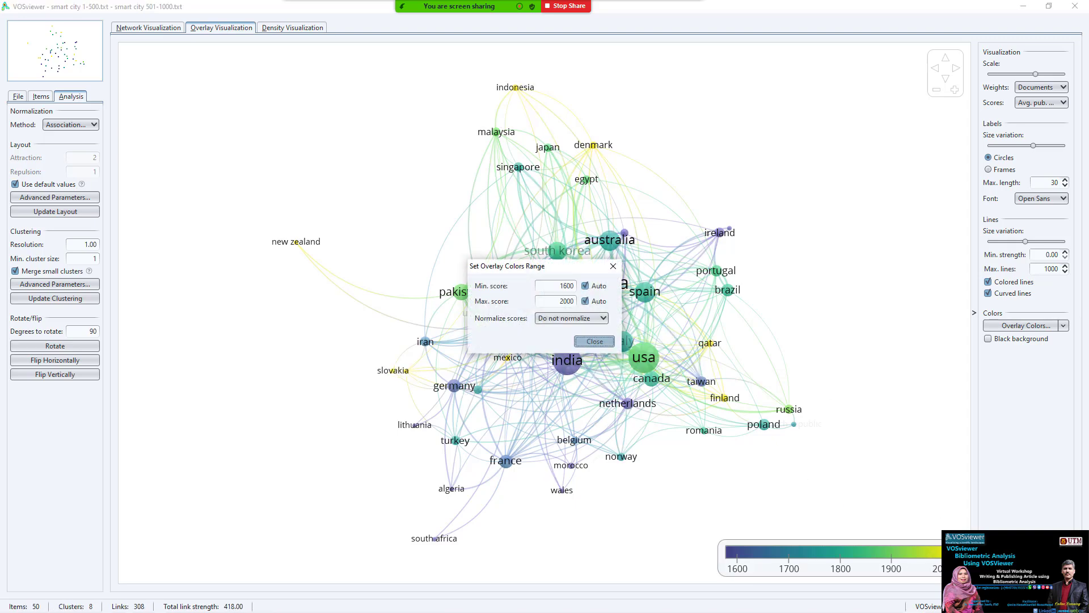
left_click(594, 341)
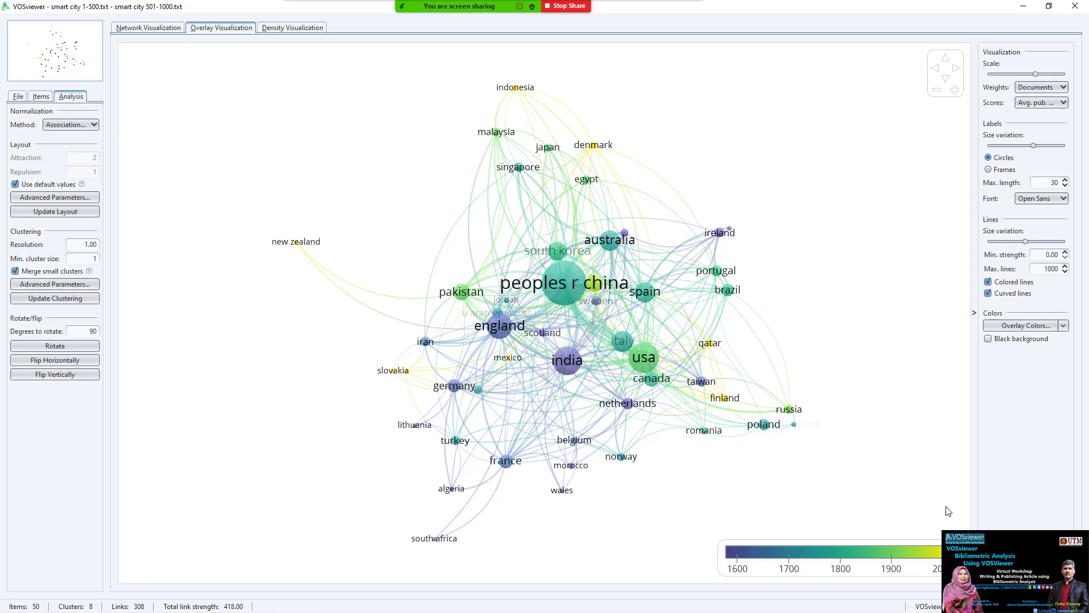
left_click(289, 28)
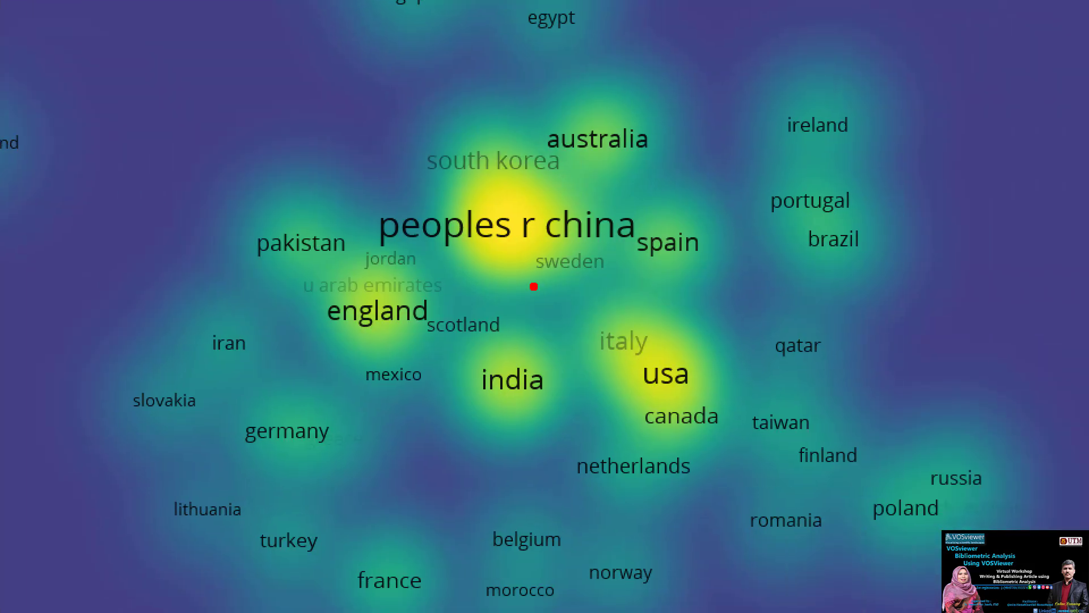
mouse_move(564, 190)
left_mouse_down()
mouse_move(496, 136)
mouse_move(525, 262)
mouse_move(568, 185)
left_mouse_up()
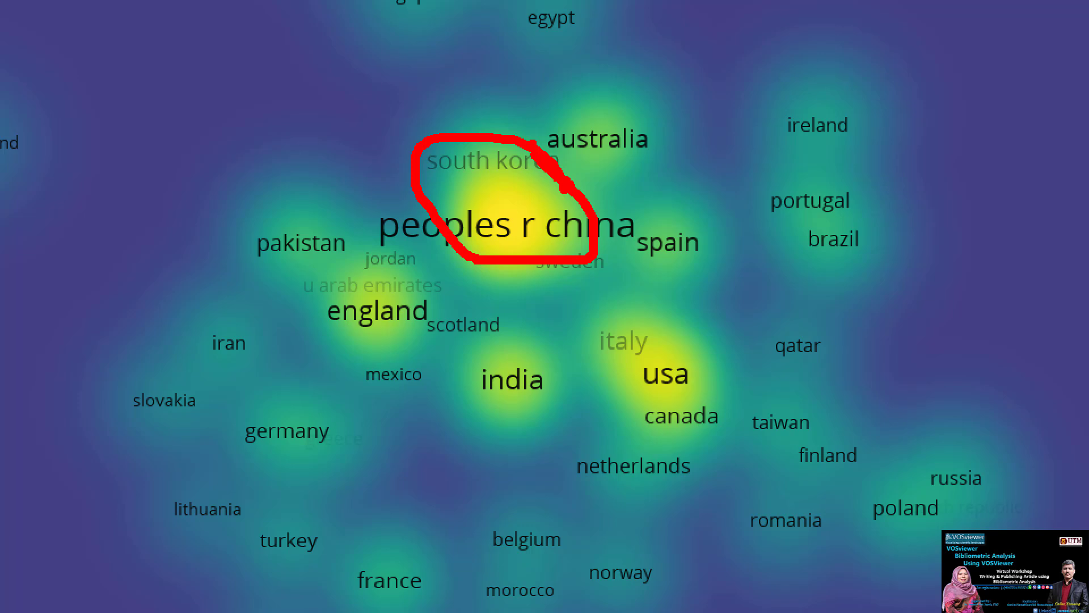
left_click_drag(606, 143, 617, 156)
mouse_move(347, 227)
left_mouse_down()
mouse_move(435, 291)
mouse_move(335, 306)
left_mouse_up()
mouse_move(718, 298)
left_mouse_down()
mouse_move(649, 477)
mouse_move(707, 351)
left_mouse_up()
mouse_move(613, 361)
left_mouse_down()
mouse_move(593, 340)
mouse_move(315, 282)
left_mouse_up()
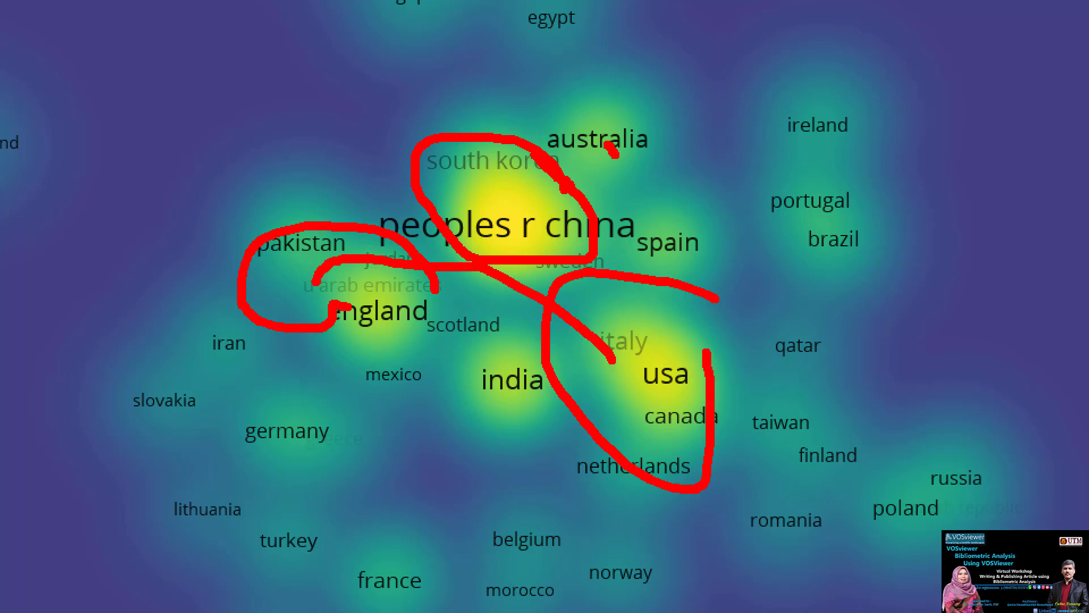
left_click_drag(485, 342, 545, 391)
key("Escape")
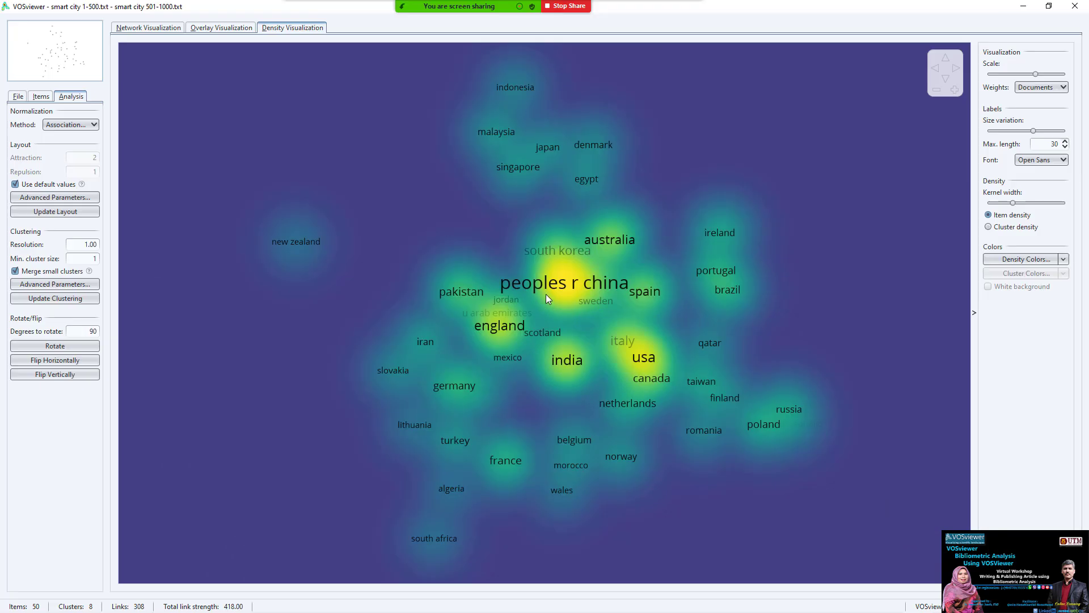
- Return to the network view of the 50-country map and show the File panel options
left_click(148, 27)
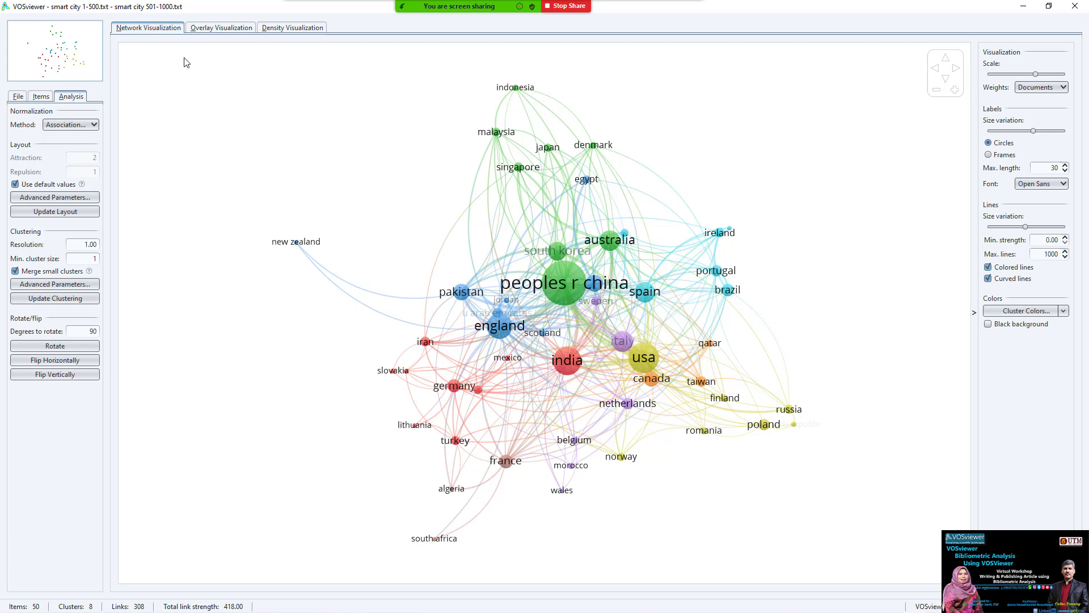
left_click(19, 98)
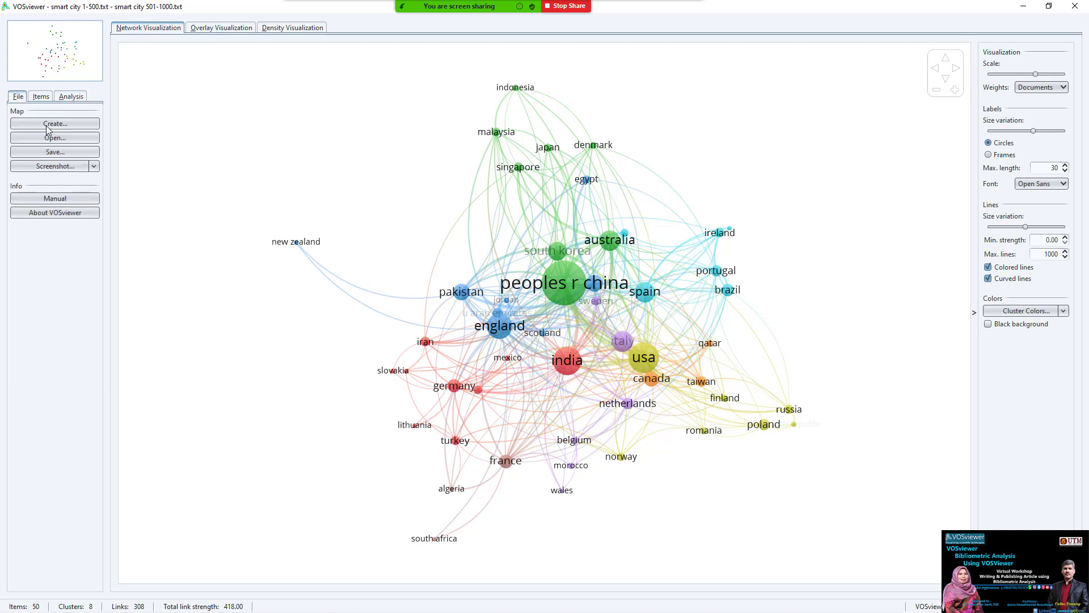
- Bring up the Save Map dialog for the country map
left_click(69, 152)
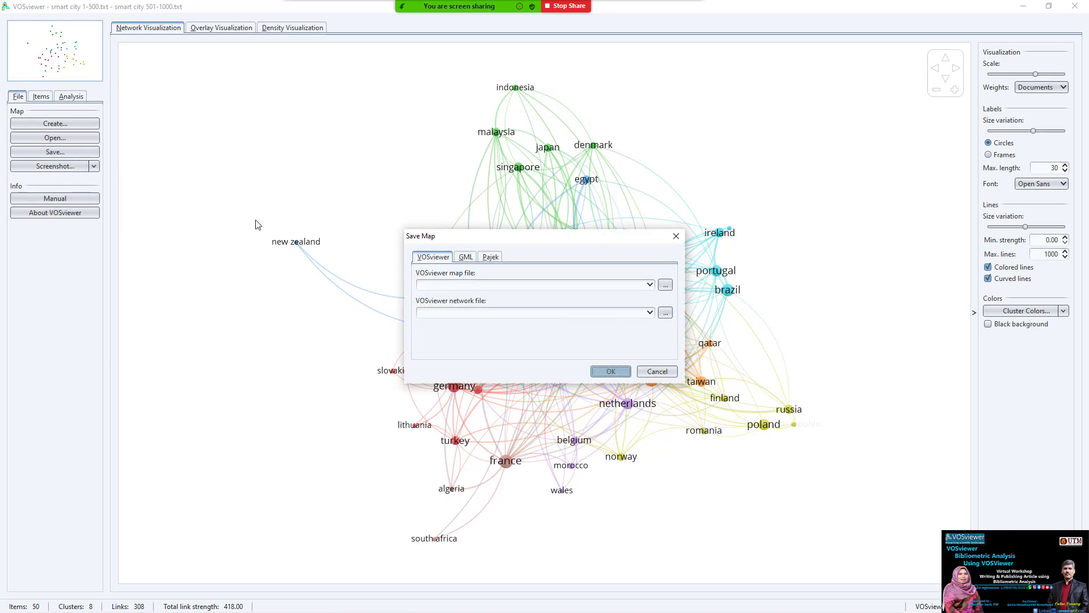
key("Escape")
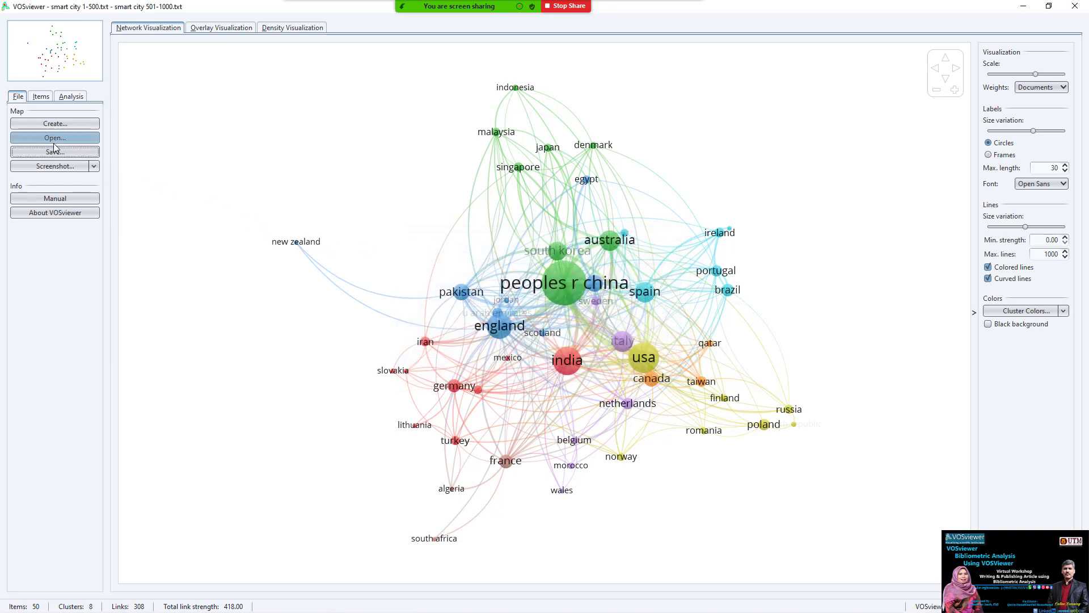
left_click(57, 151)
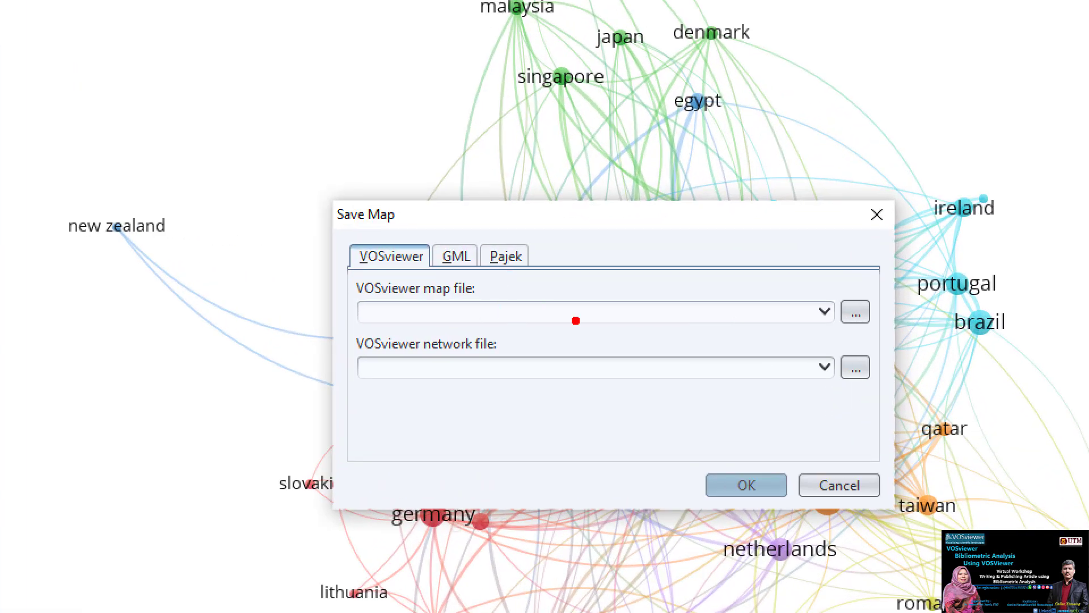
left_click_drag(490, 309, 335, 305)
mouse_move(773, 41)
left_mouse_down()
mouse_move(710, 56)
mouse_move(734, 85)
left_mouse_up()
left_click_drag(488, 361, 343, 364)
mouse_move(843, 75)
left_mouse_down()
mouse_move(740, 161)
mouse_move(720, 209)
left_mouse_up()
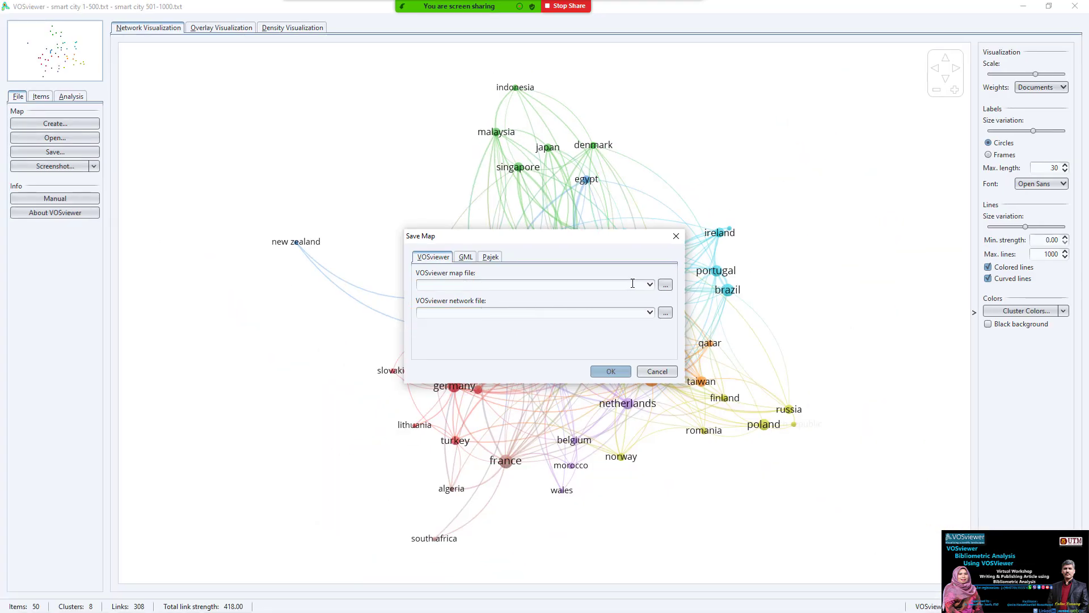
- Set the map file to Map in the Desktop bibylo folder
left_click(664, 284)
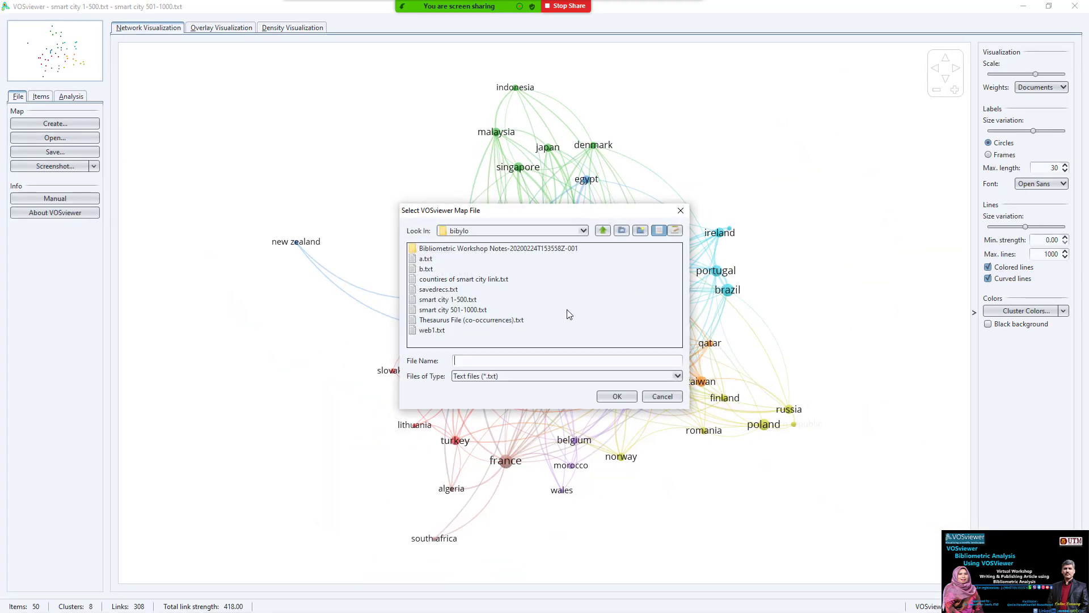
left_click(531, 232)
left_click(532, 233)
left_click(559, 231)
scroll(551, 265, "up", 5)
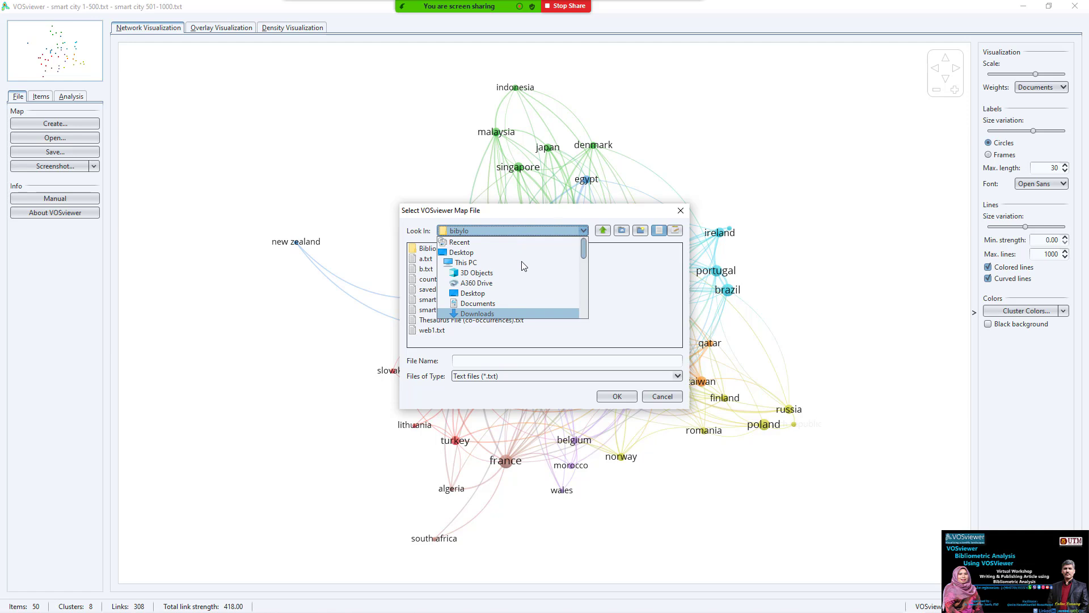
left_click(498, 292)
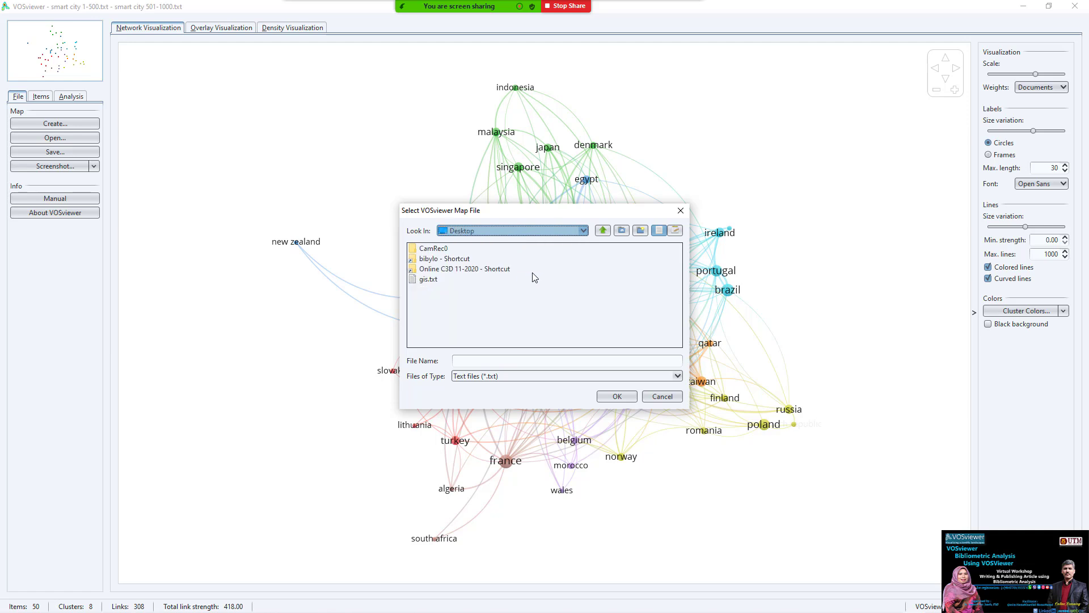
double_click(451, 262)
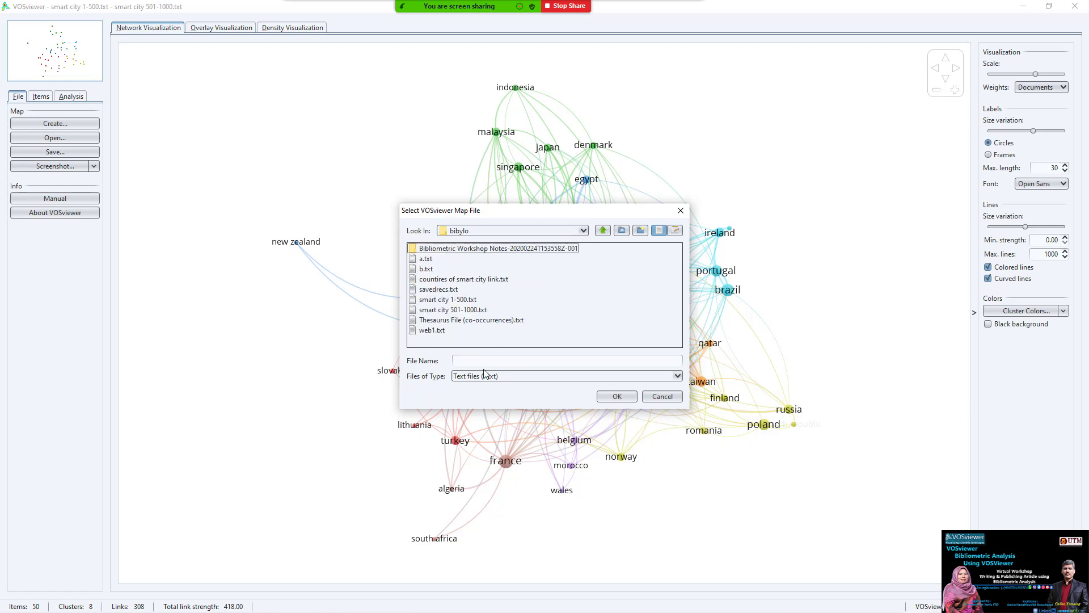
left_click_drag(519, 216, 697, 312)
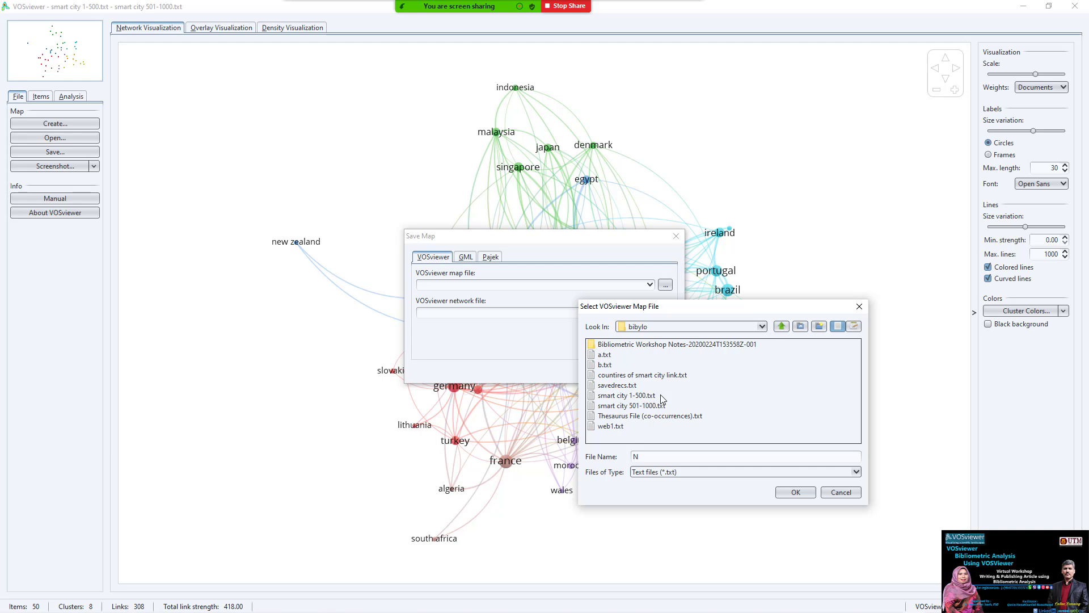
type("sm")
type(" W")
type("of")
left_click_drag(665, 456, 617, 457)
type("Map-")
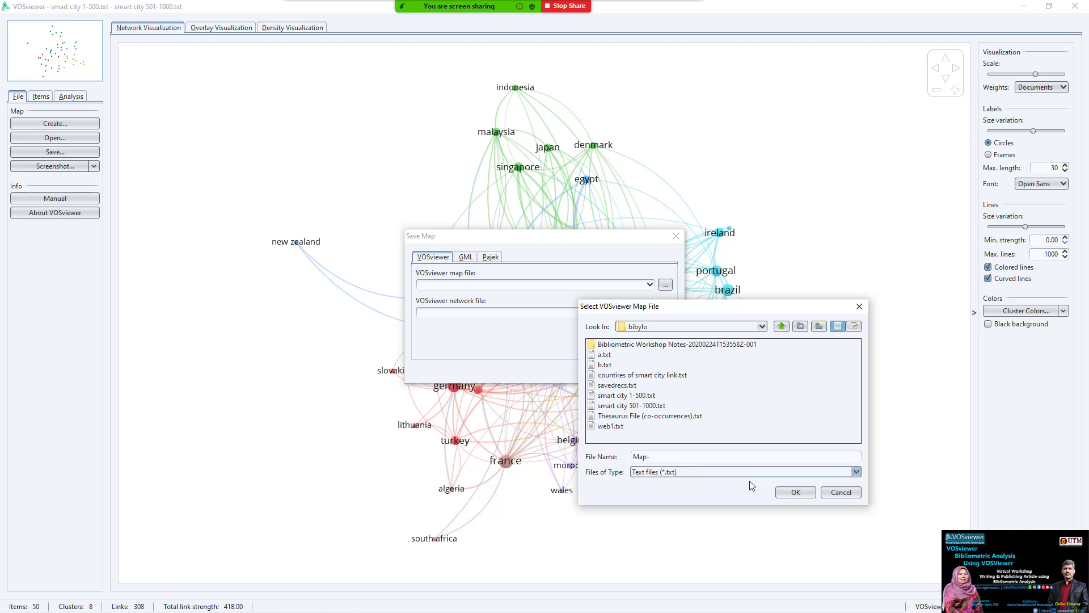
left_click(795, 492)
- Name the network file Net-sm and save both map and network files
left_click(666, 315)
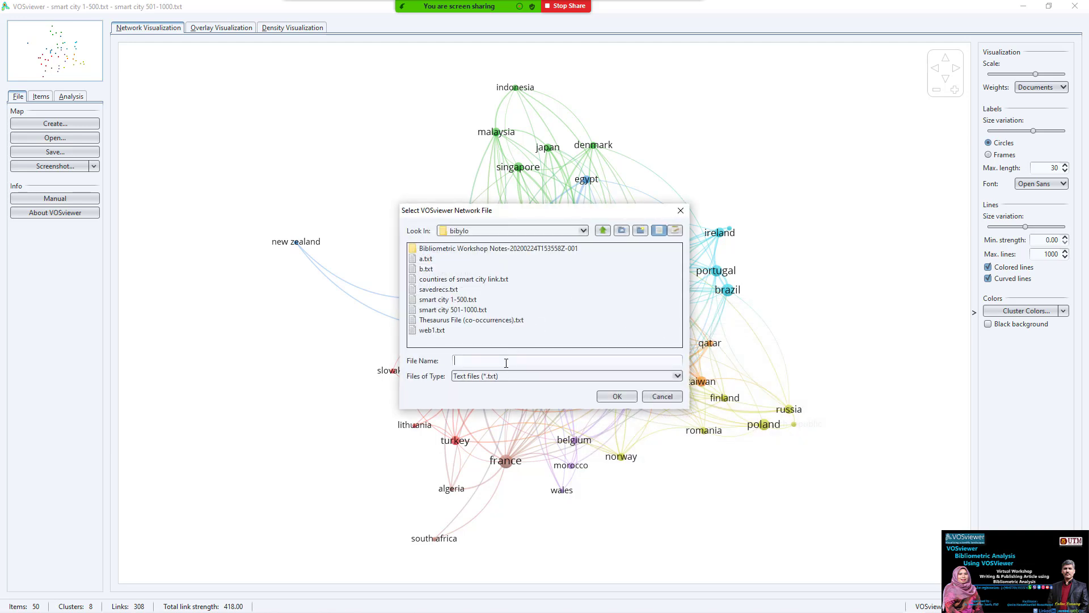
type("Net-sm")
left_click(616, 397)
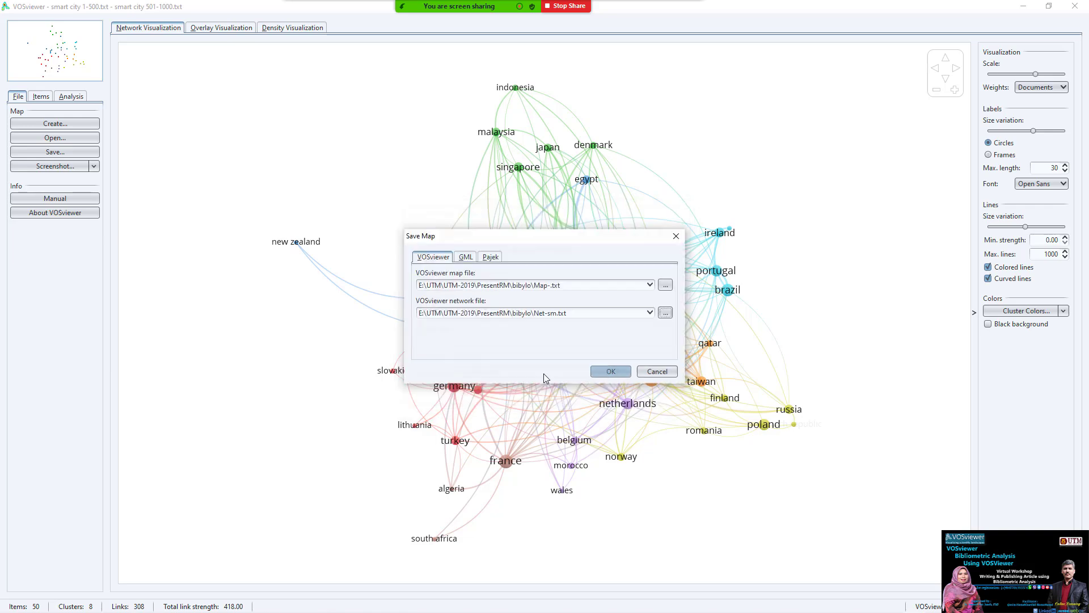
left_click(599, 370)
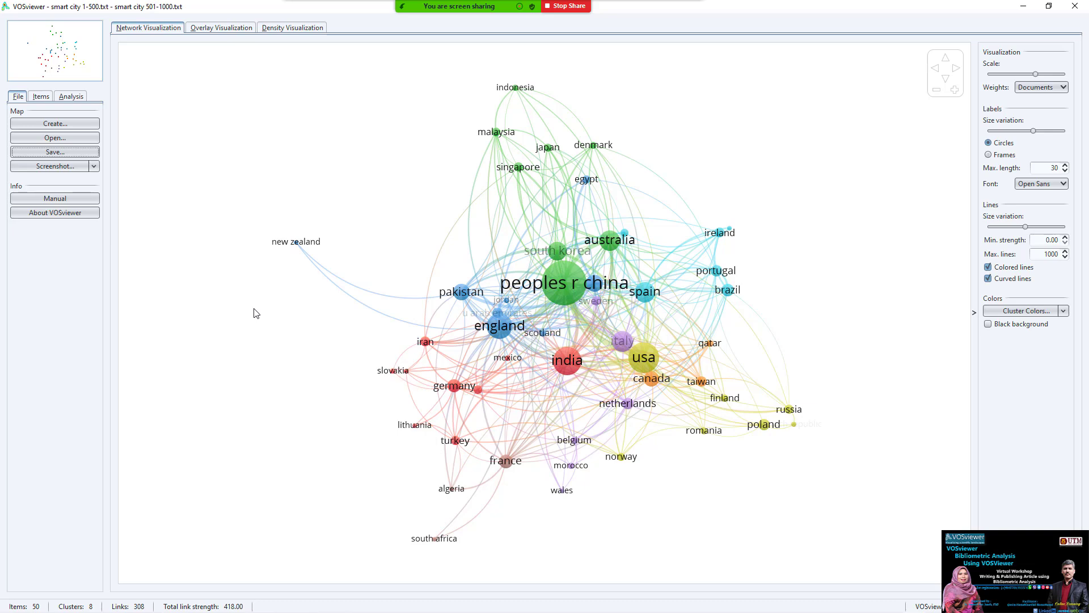
- Show the map's screenshot options, then start Word from the taskbar
mouse_move(638, 382)
left_click(94, 166)
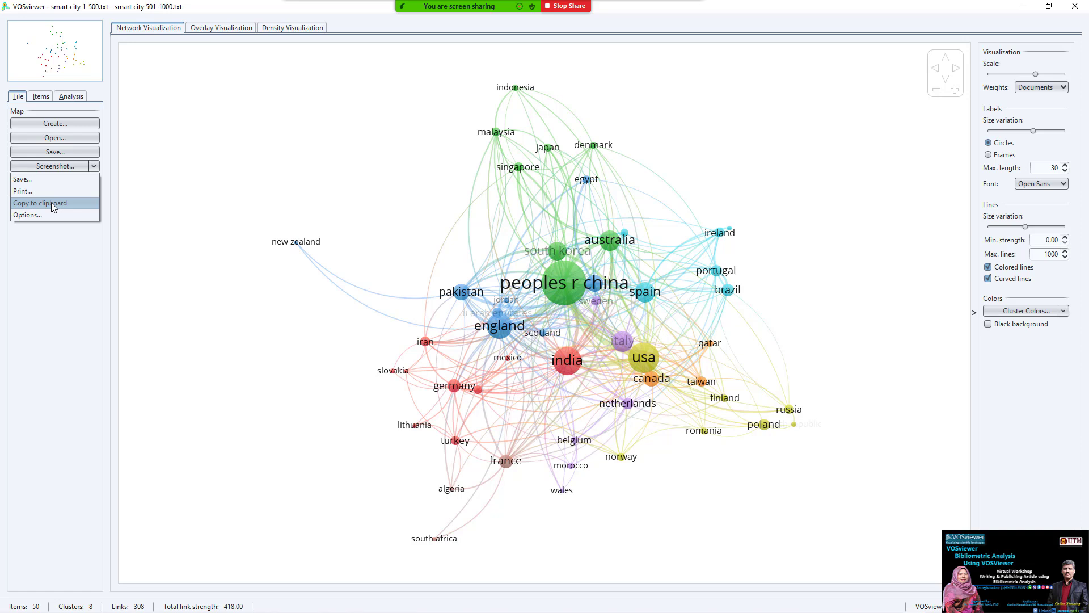
mouse_move(245, 604)
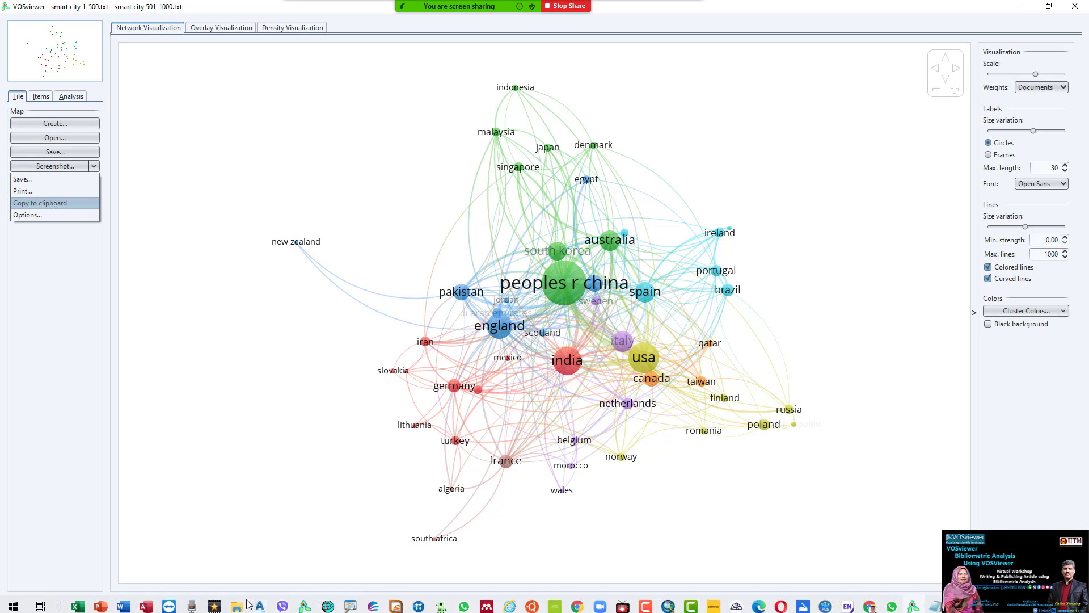
left_click(123, 603)
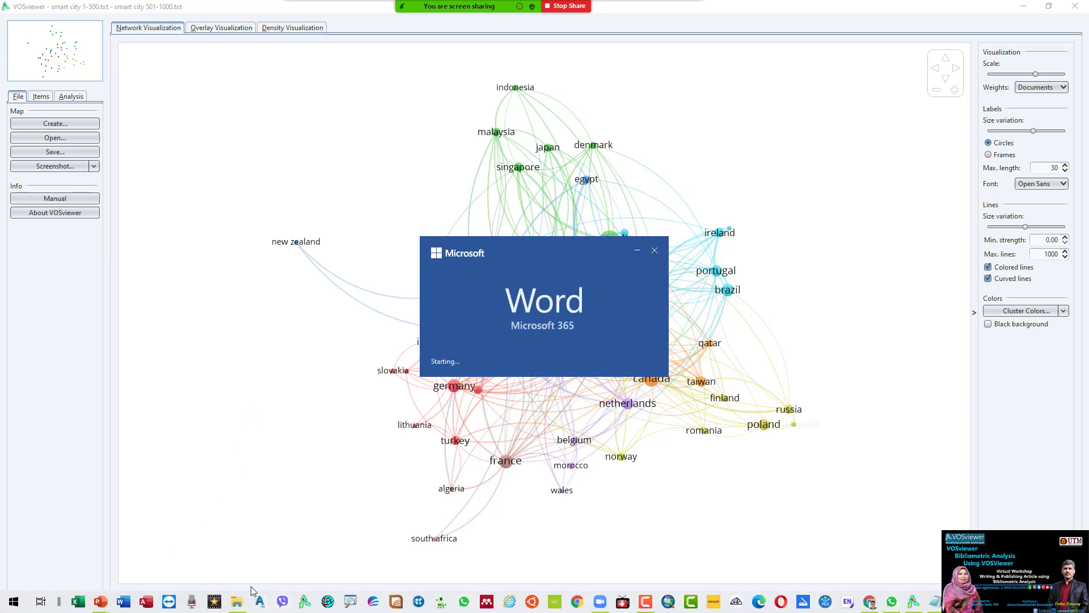
- Browse the vosviewer.pptx slides, then return to VOSviewer's screenshot options
mouse_move(103, 602)
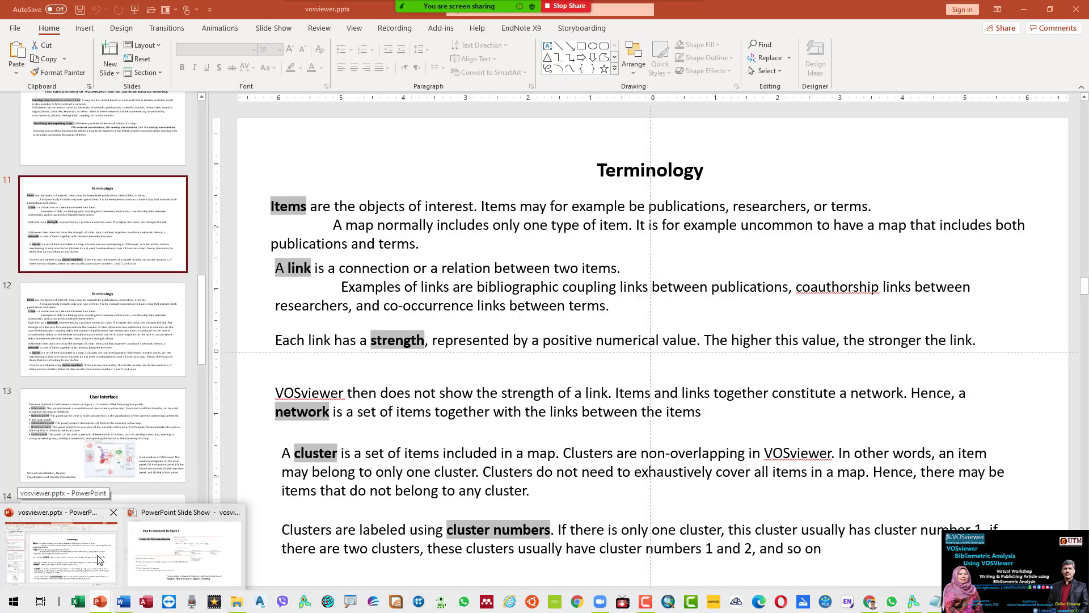
left_click(100, 558)
scroll(200, 444, "down", 10)
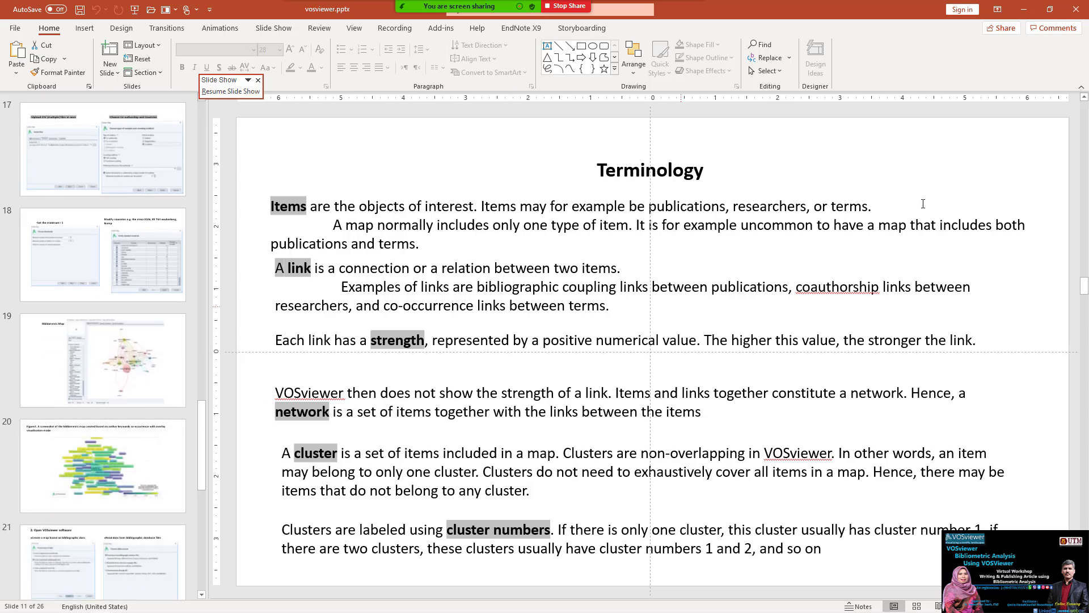
key("alt+Tab")
left_click(92, 166)
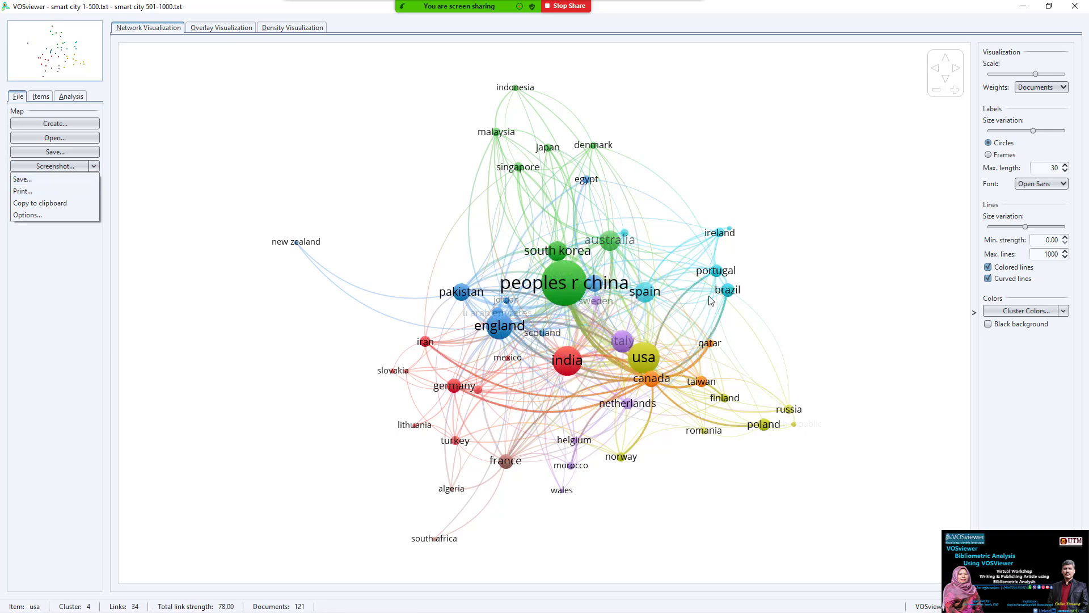
- Dismiss the screenshot menu and switch to the Web of Science Chrome window
left_click(790, 165)
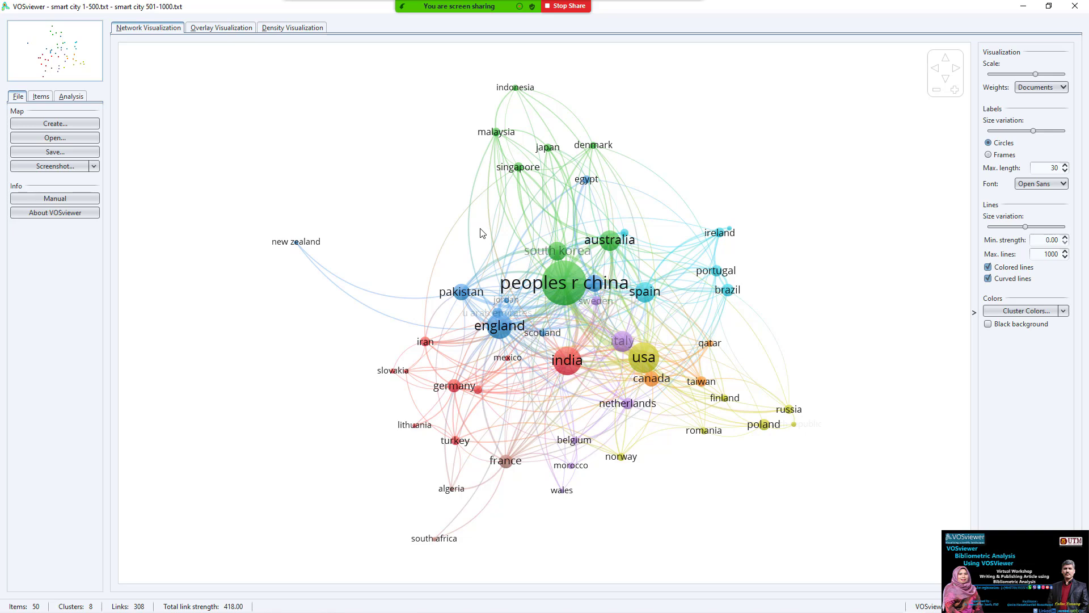
key("alt+Tab")
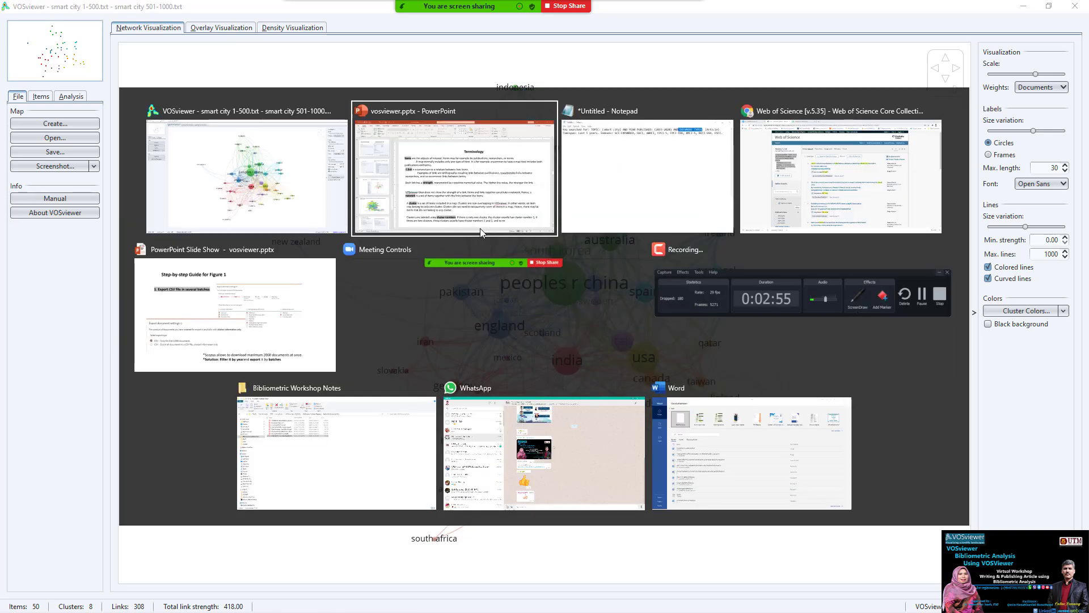
key("alt+Tab")
key("alt+Tab")
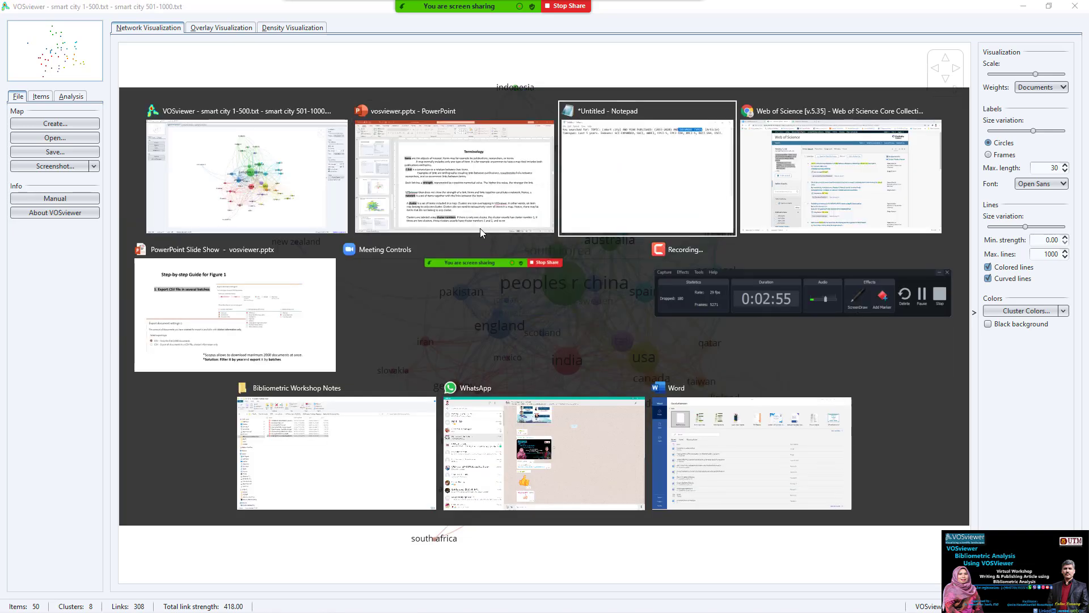
- Review the smart city, 2015-2020, Article search form, then go back to VOSviewer
scroll(447, 269, "down", 3)
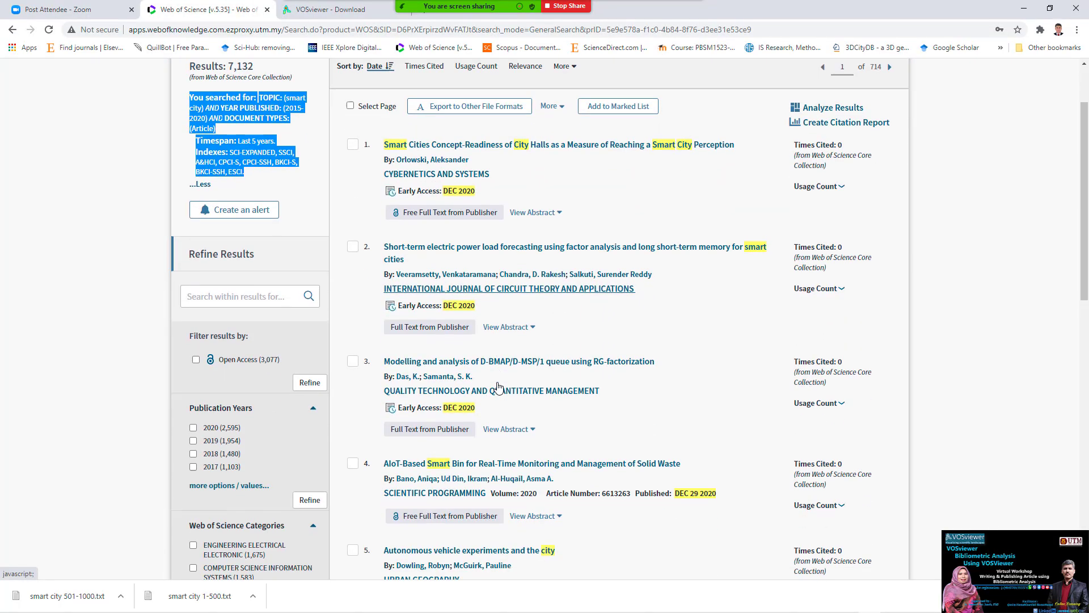
scroll(499, 384, "up", 3)
left_click(202, 126)
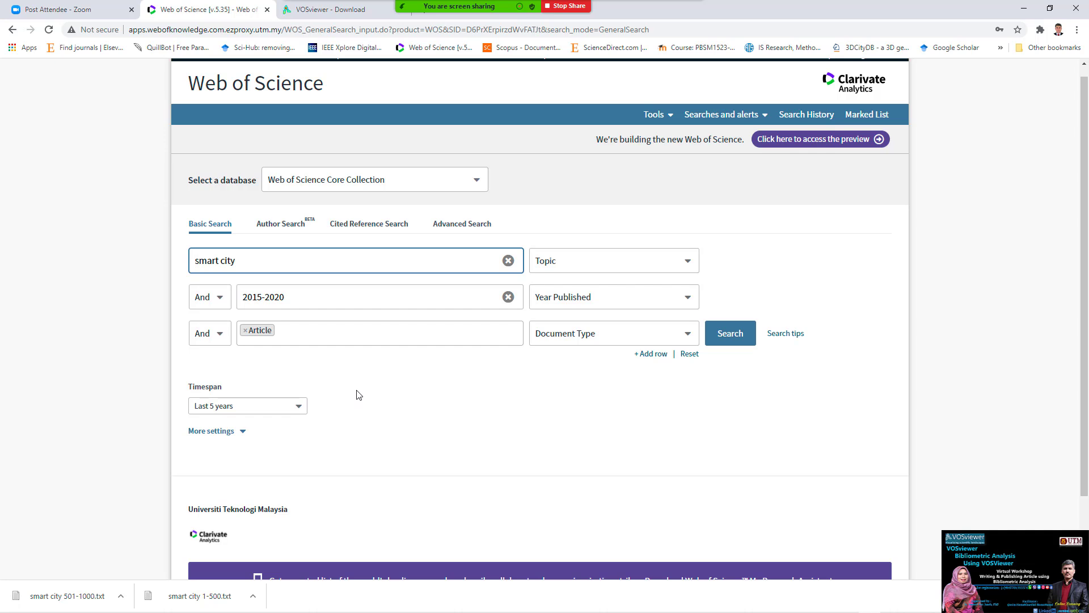
left_click(239, 262)
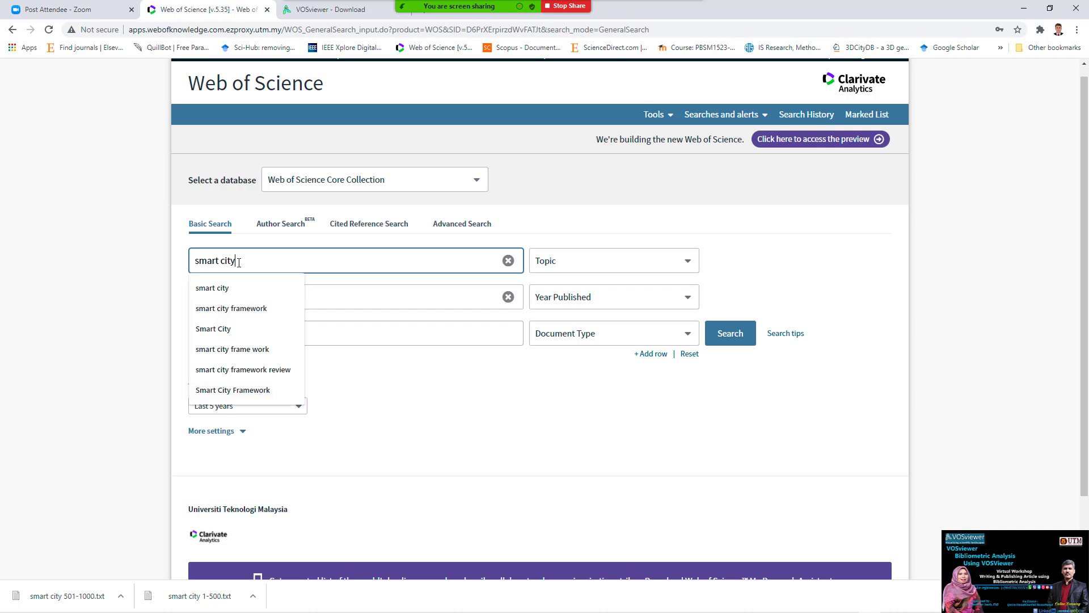
left_click(239, 262)
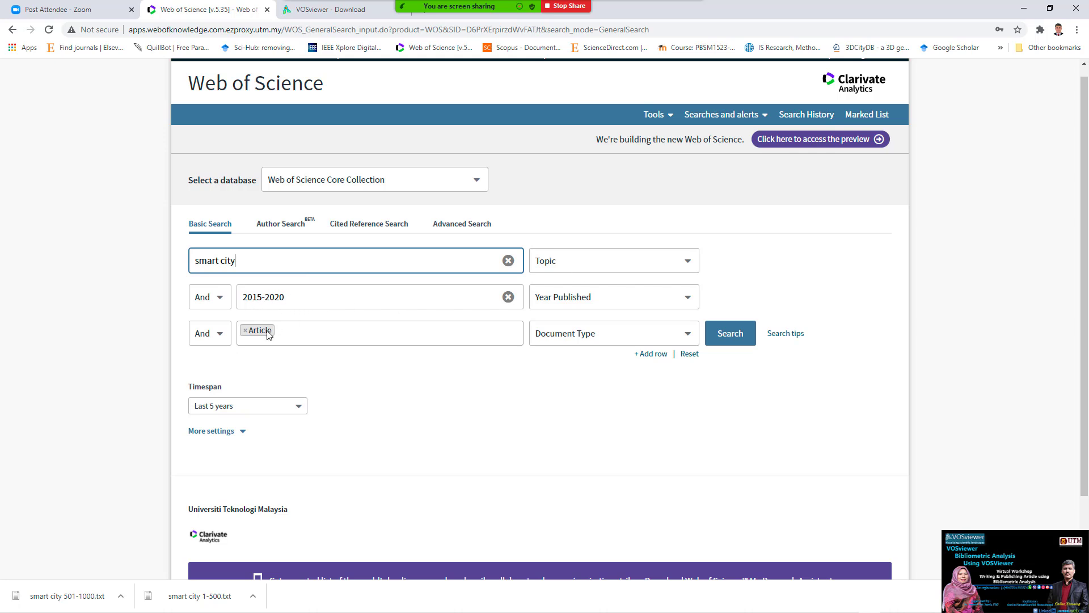
scroll(417, 428, "down", 2)
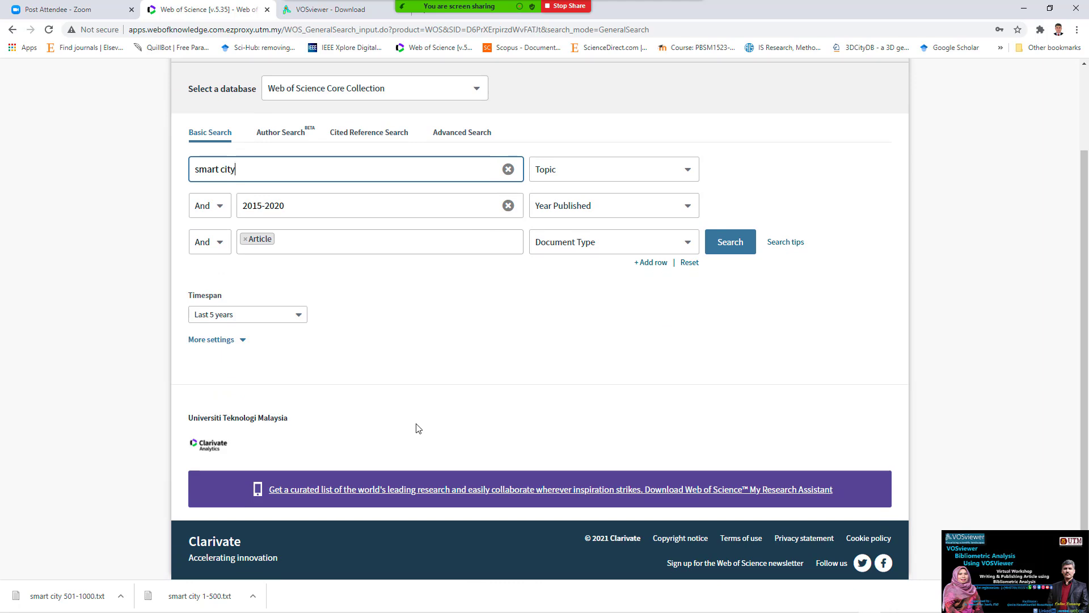
key("alt+Tab")
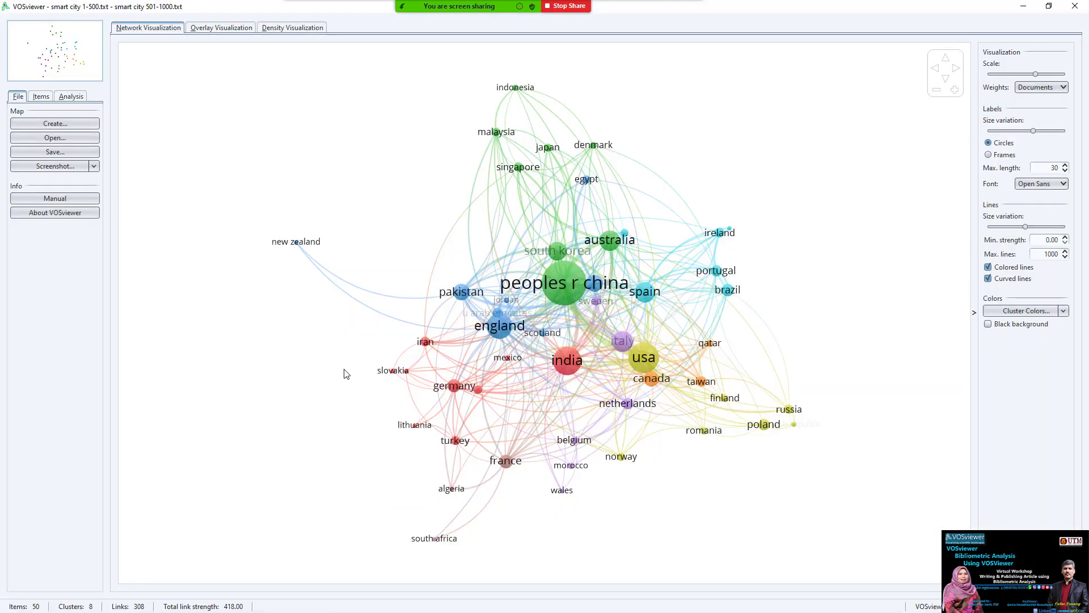